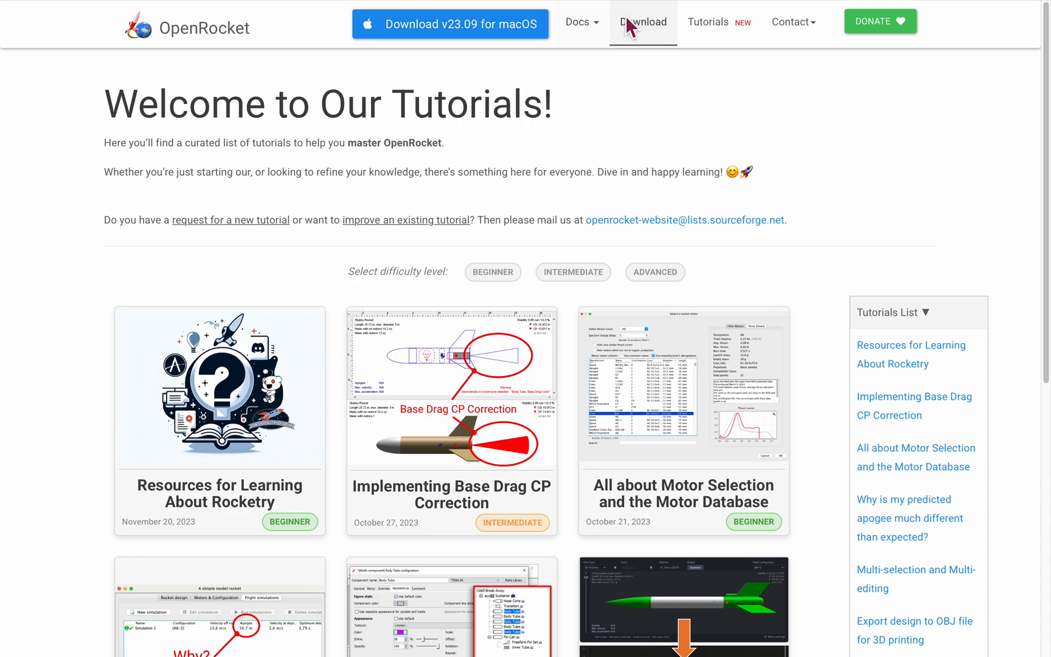
# Step: Open the download page of the OpenRocket website
pyautogui.click(627, 27)
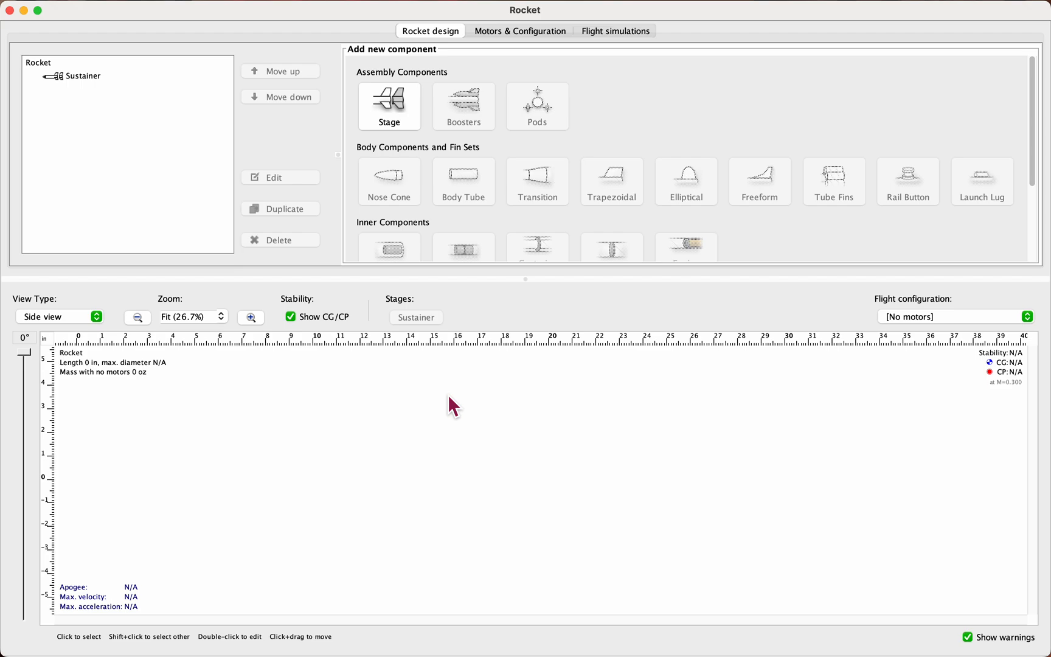
# Step: Add a nose cone to the Sustainer stage
pyautogui.click(85, 77)
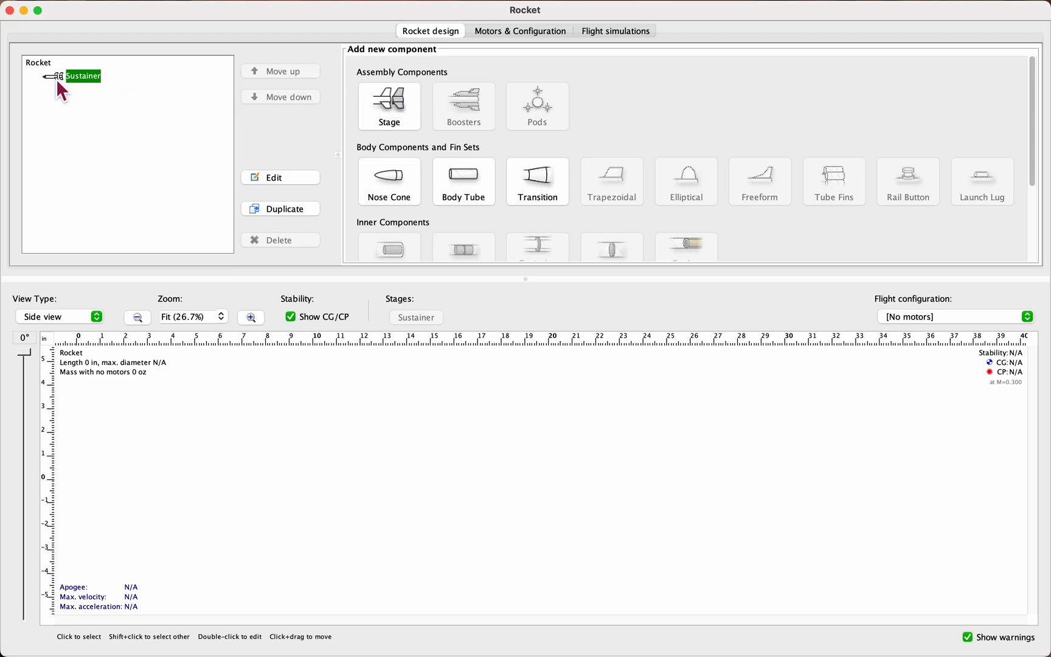
pyautogui.click(393, 195)
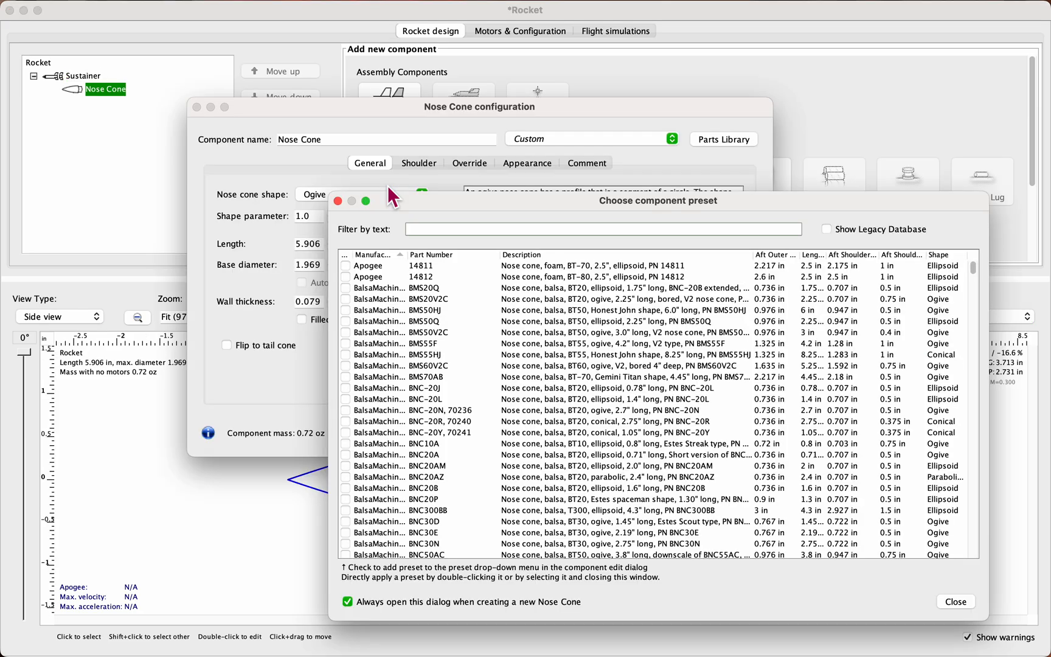
pyautogui.write('bt')
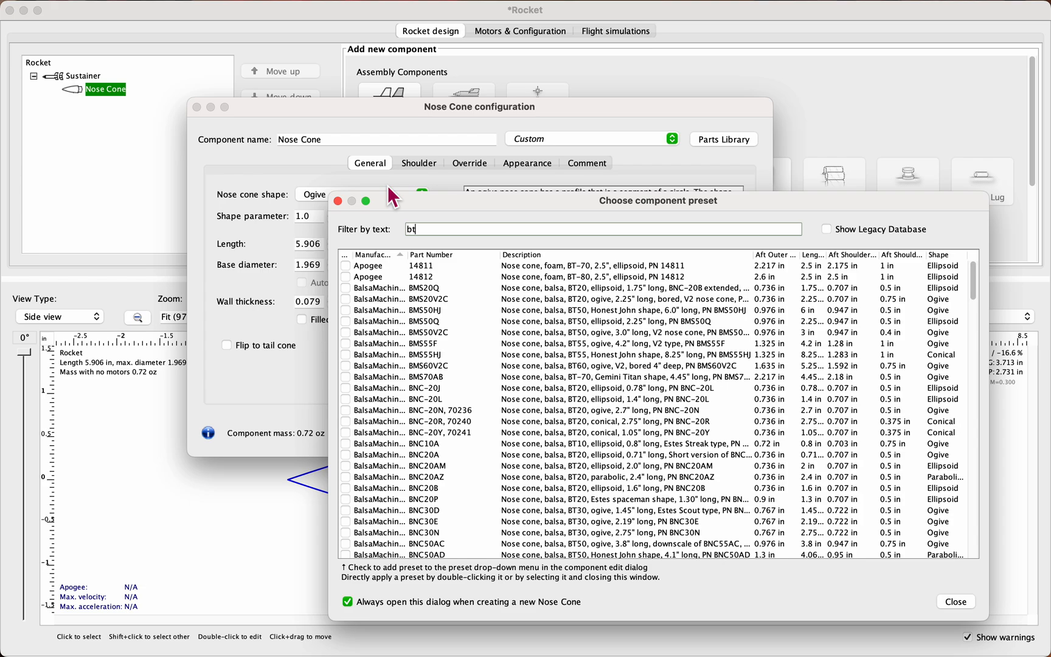
pyautogui.press('BackSpace')
pyautogui.press('BackSpace')
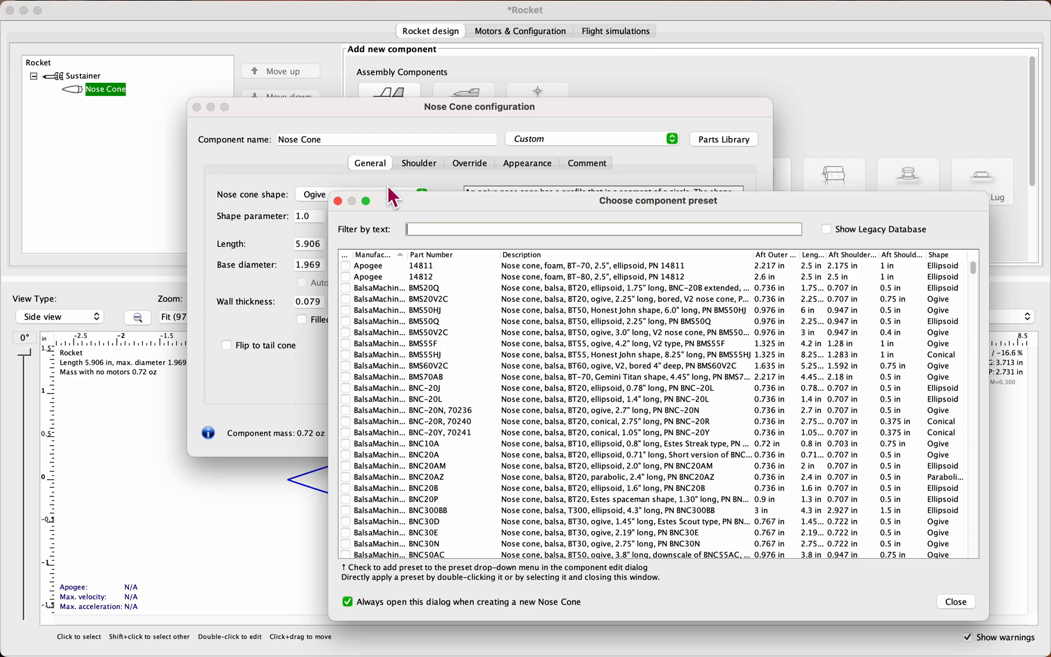
# Step: Filter the nose cone presets by "estes" and look through the Estes parts, including the PNC-50V/PNC-50BB row
pyautogui.write('estes')
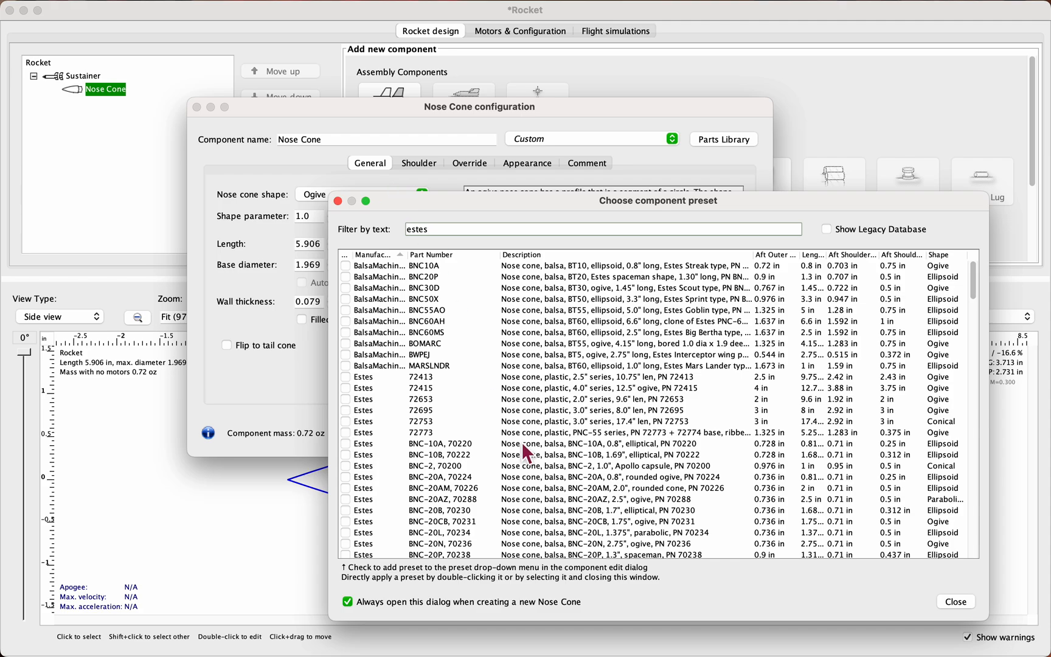
pyautogui.scroll(-10, 521, 441)
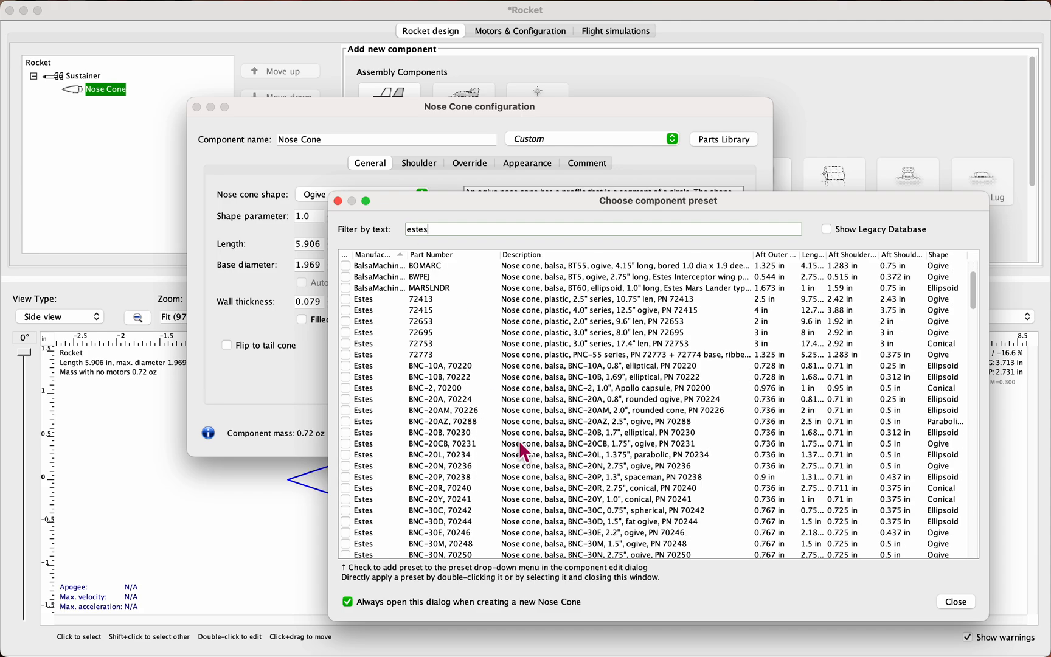
pyautogui.scroll(-6, 508, 446)
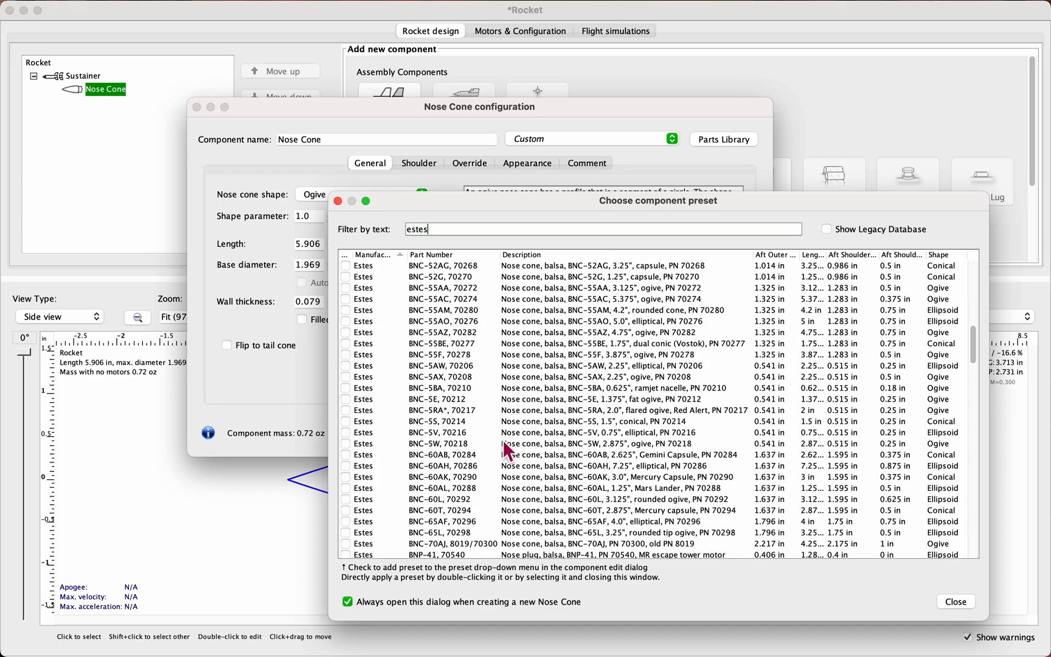
pyautogui.click(546, 467)
pyautogui.scroll(-4, 552, 496)
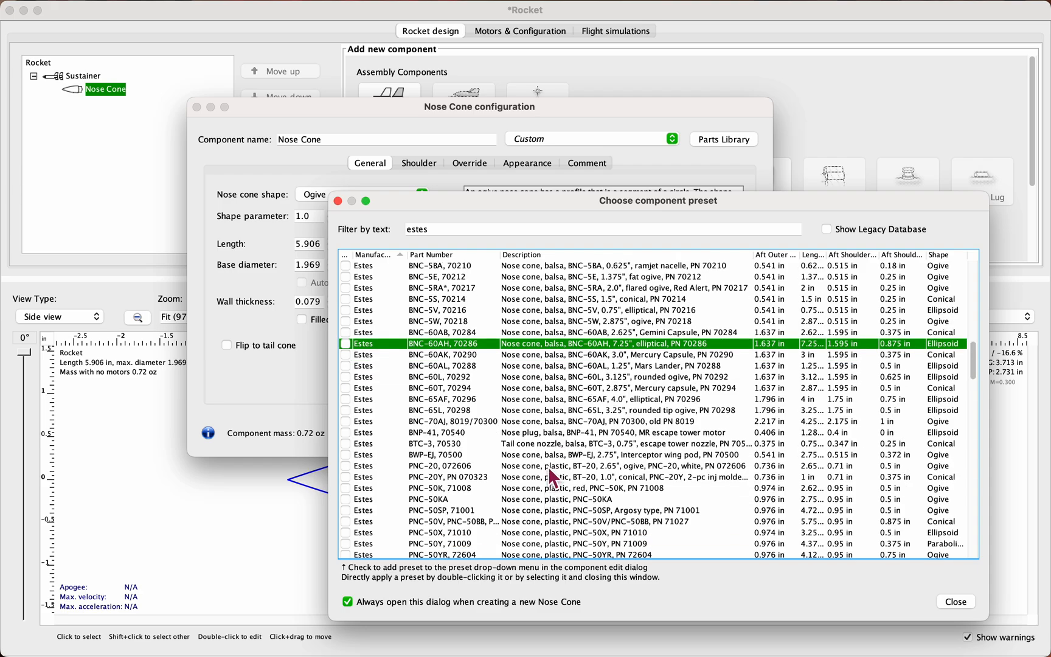
pyautogui.scroll(-2, 547, 467)
pyautogui.click(552, 445)
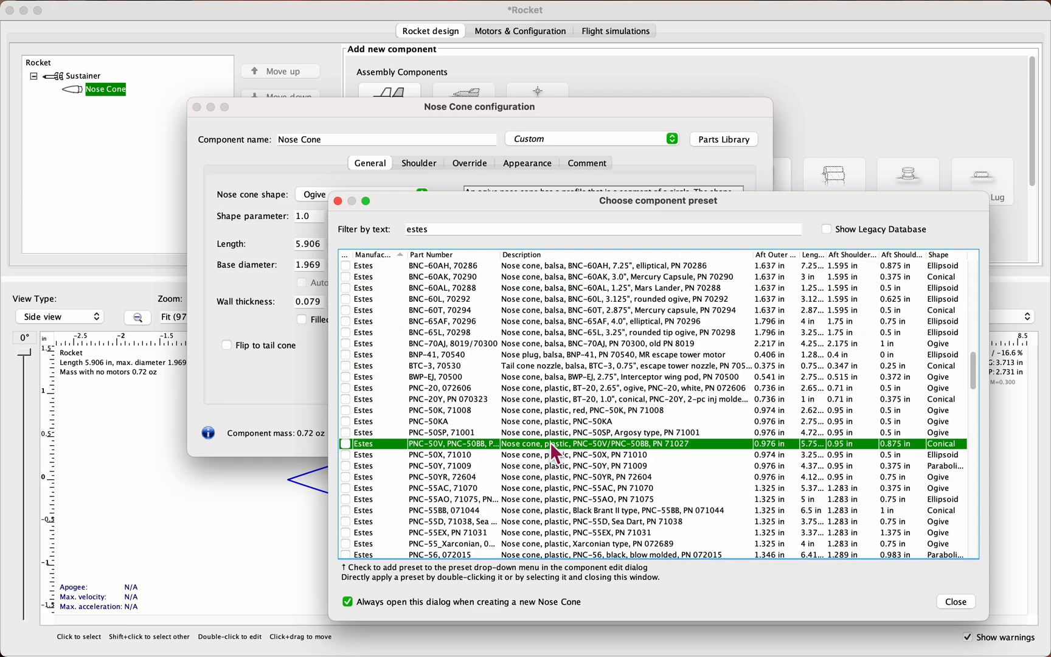
pyautogui.click(494, 232)
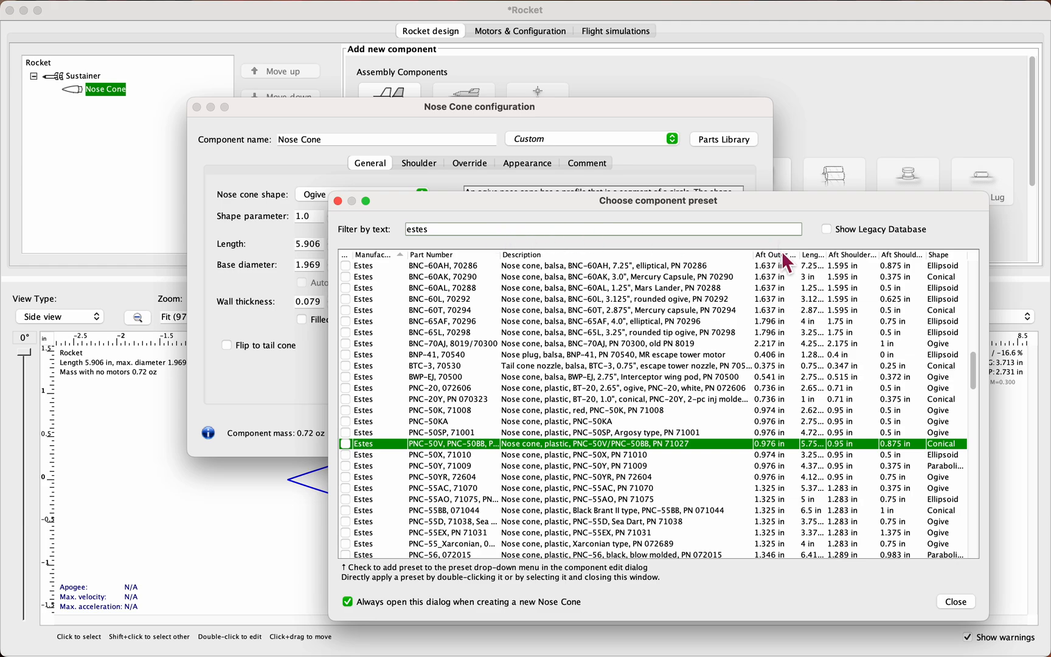
pyautogui.click(785, 445)
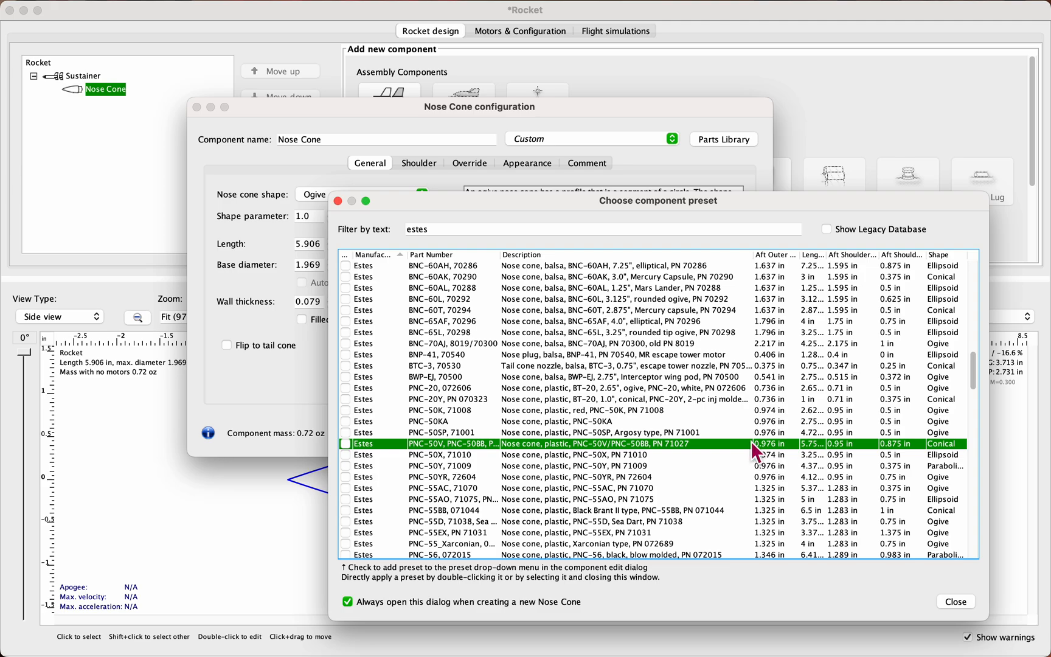
# Step: Replace the preset filter text with "pnc", after trying "estes pnc", and look through the plastic nose cones
pyautogui.doubleClick(543, 226)
pyautogui.click(534, 219)
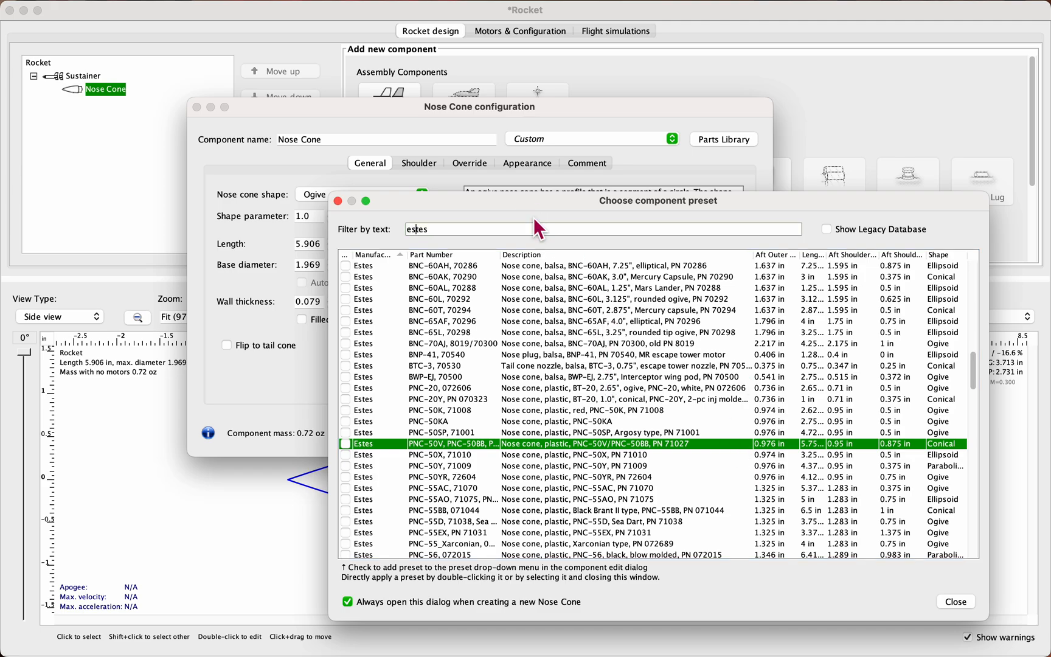
pyautogui.write('pnc')
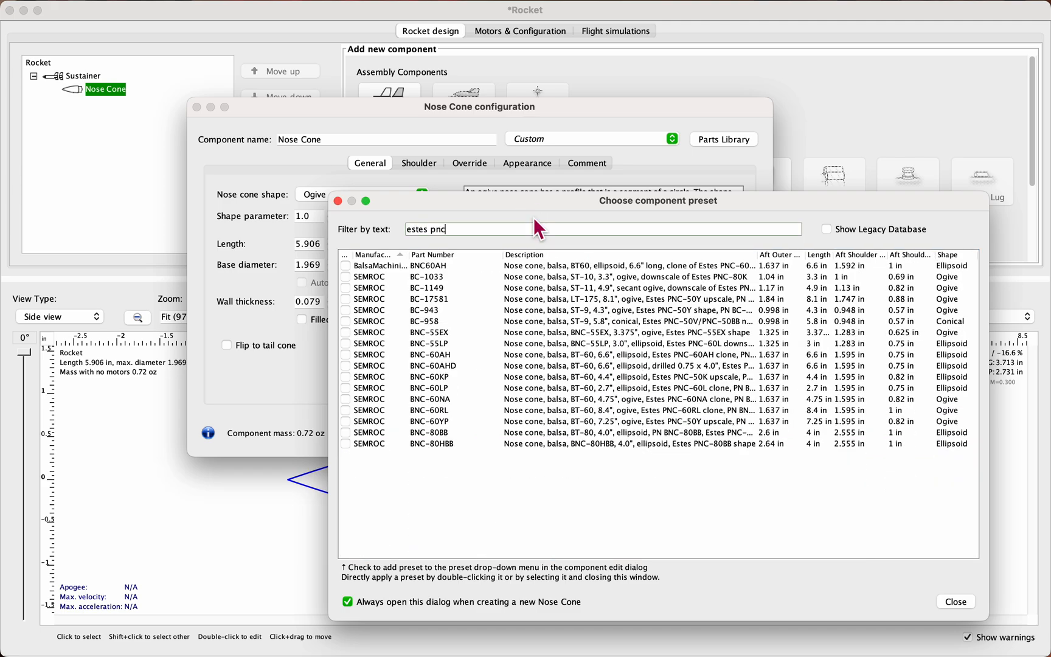
pyautogui.press('BackSpace')
pyautogui.press('BackSpace')
pyautogui.press('BackSpace')
pyautogui.press('BackSpace')
pyautogui.press('BackSpace')
pyautogui.press('BackSpace')
pyautogui.press('BackSpace')
pyautogui.press('BackSpace')
pyautogui.press('BackSpace')
pyautogui.write('pnc')
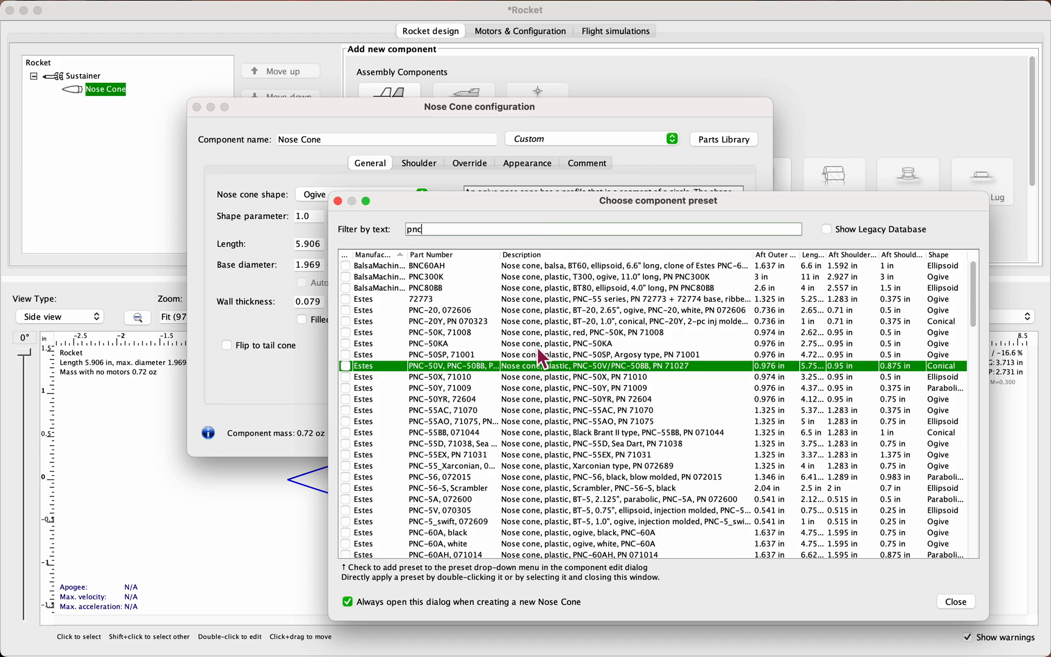
pyautogui.scroll(-3, 540, 354)
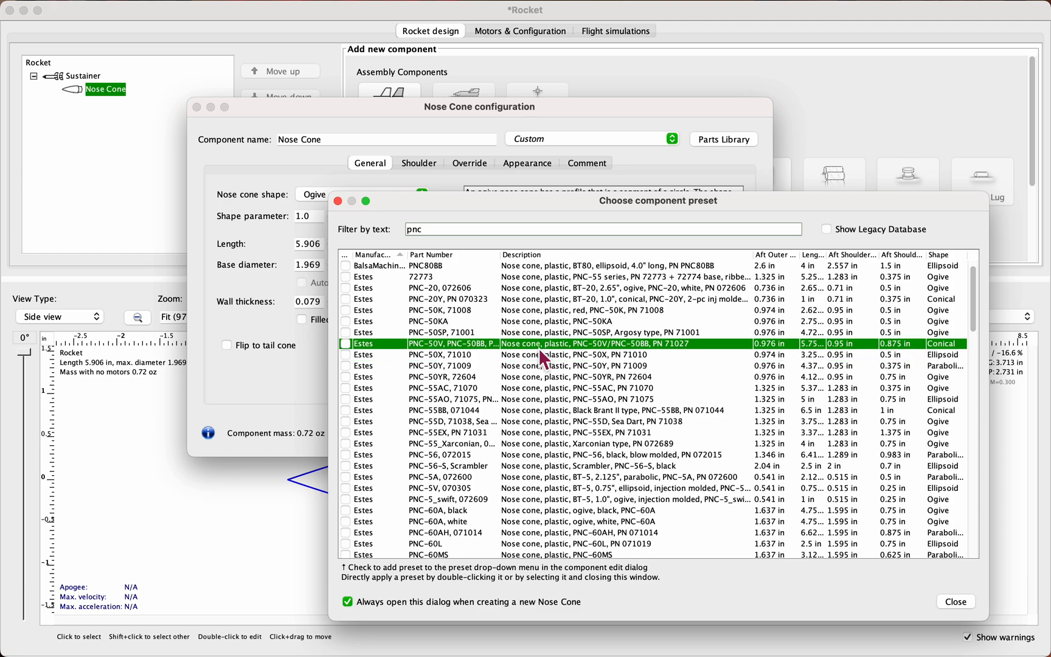
# Step: Narrow the nose cone preset filter to "pnc-50"
pyautogui.write('50')
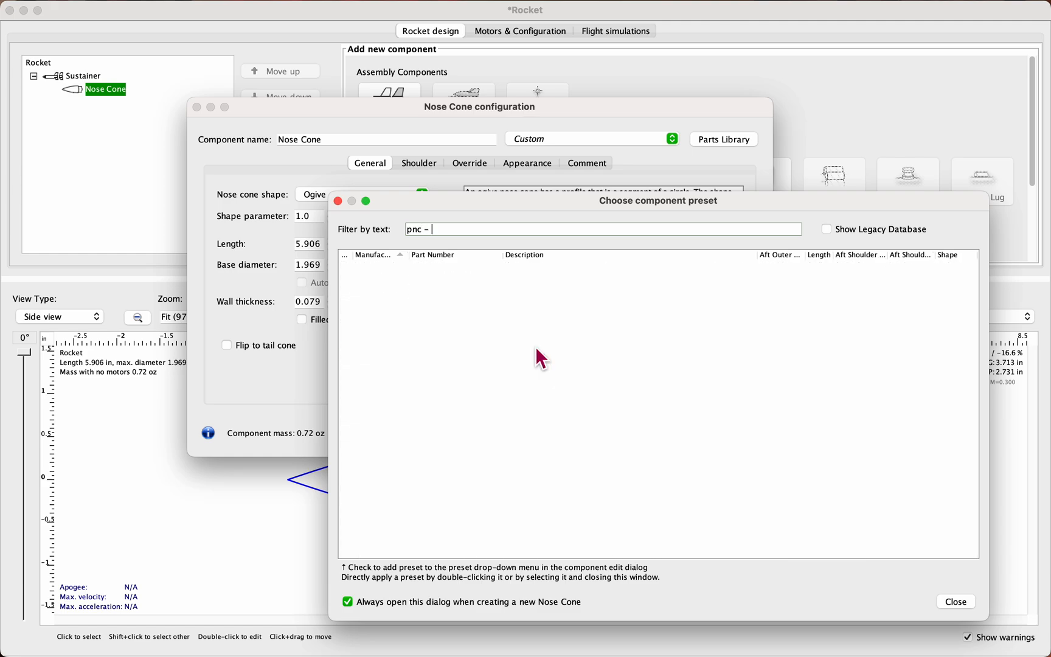
pyautogui.press('BackSpace')
pyautogui.press('BackSpace')
pyautogui.write('-50')
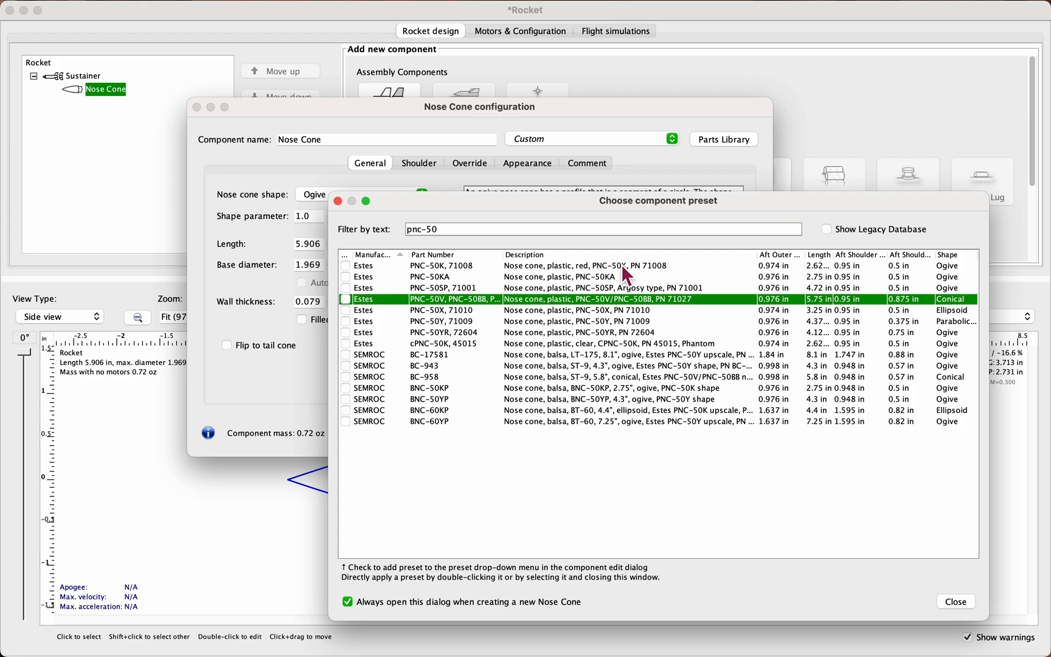
# Step: Compare the PNC-50K and PNC-50KA rows and apply the Estes PNC-50KA preset to the nose cone
pyautogui.click(574, 278)
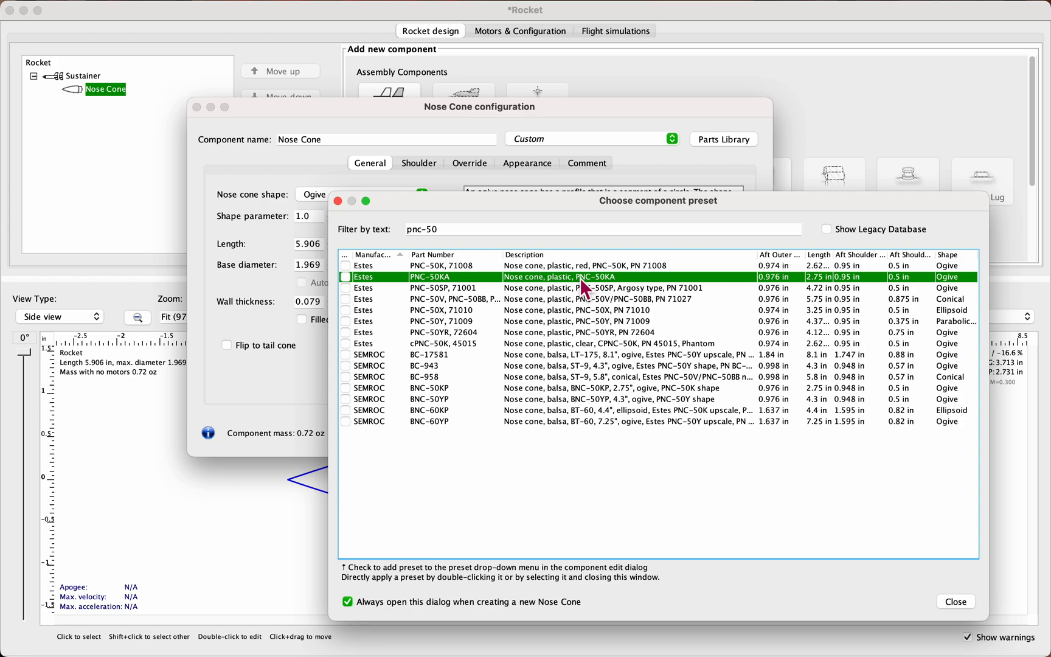
pyautogui.click(585, 271)
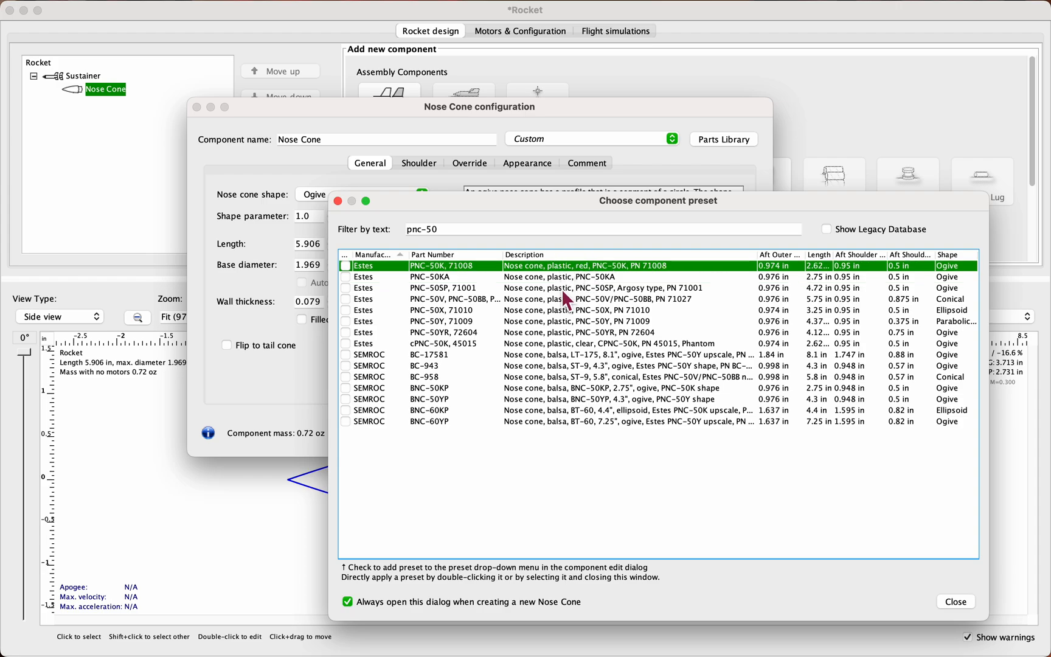
pyautogui.click(574, 278)
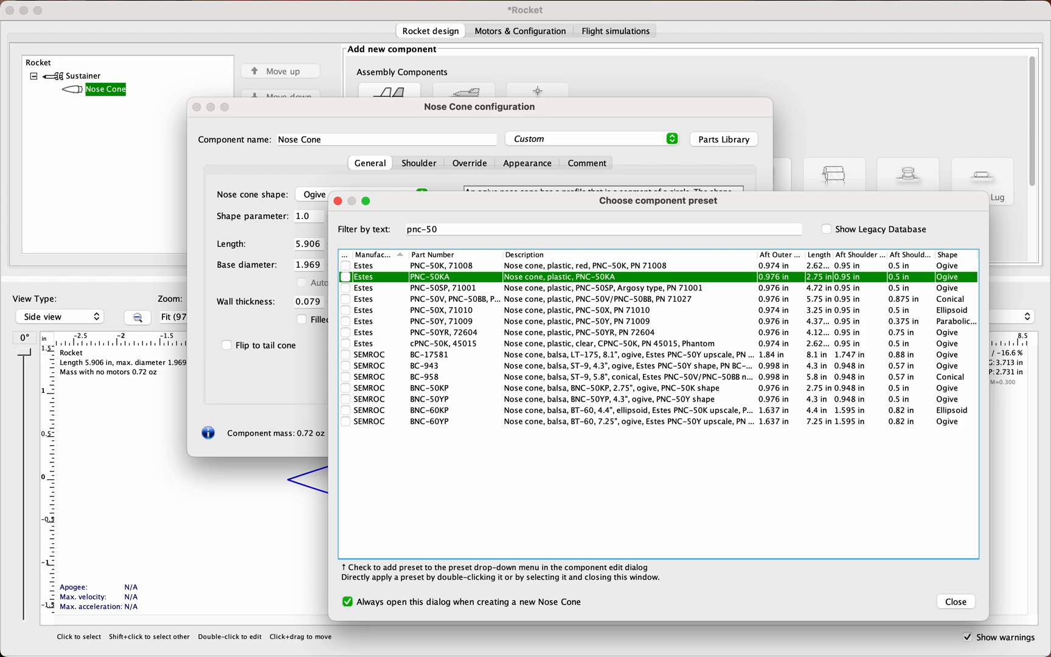
pyautogui.press('Down')
pyautogui.doubleClick(570, 277)
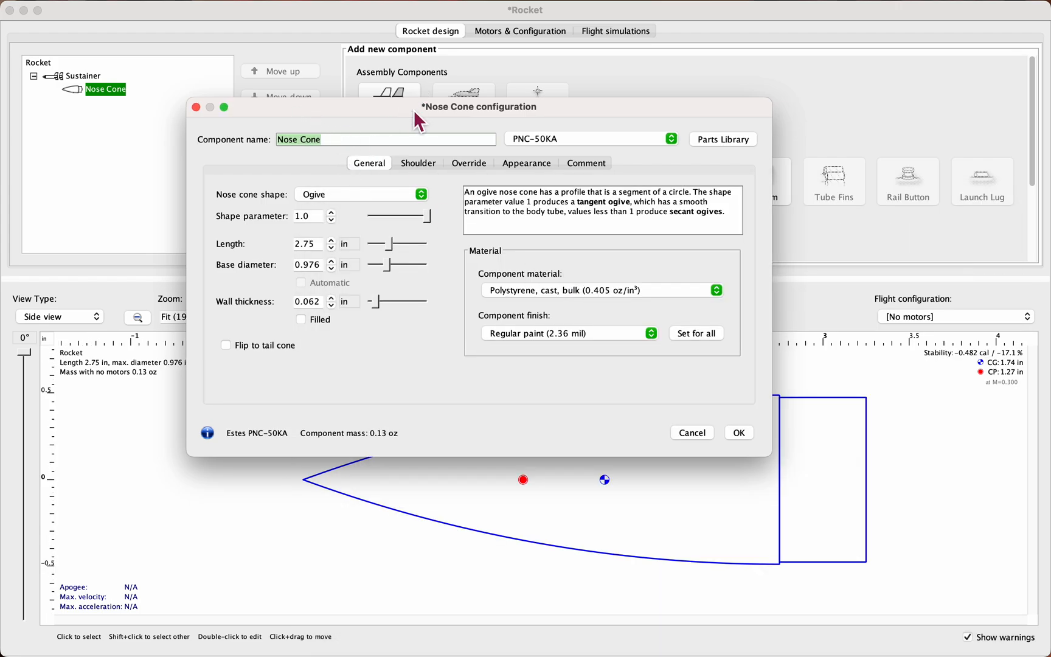
# Step: Uncover the rocket drawing and try the Ellipsoid, Conical, Power series and Parabolic series nose cone shapes, ending on Conical
pyautogui.moveTo(415, 112); pyautogui.dragTo(433, 15)
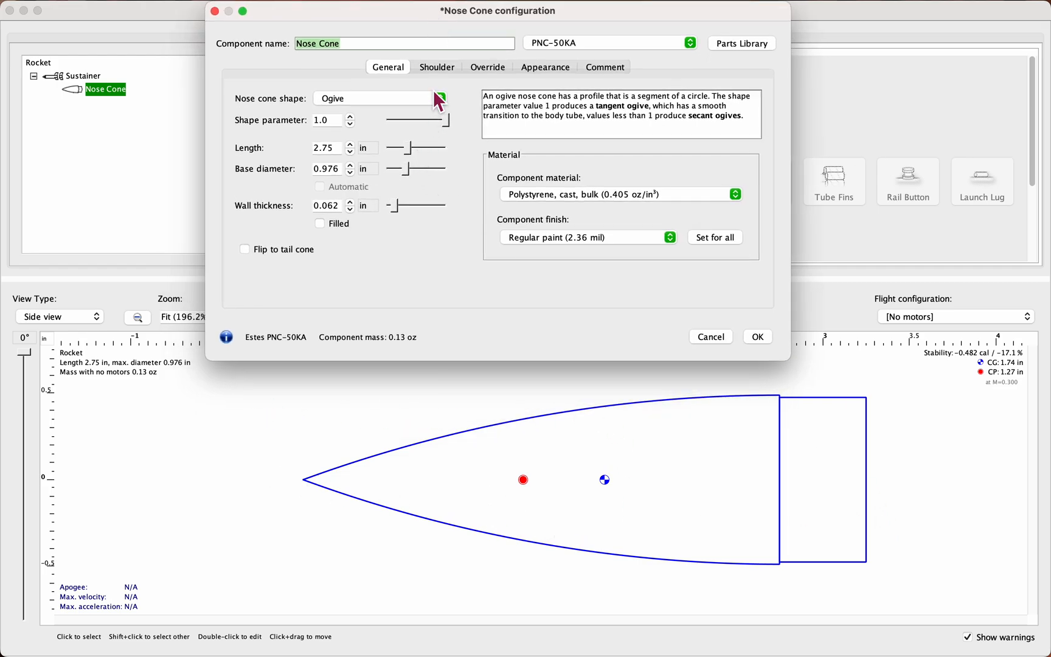
pyautogui.click(396, 98)
pyautogui.click(395, 108)
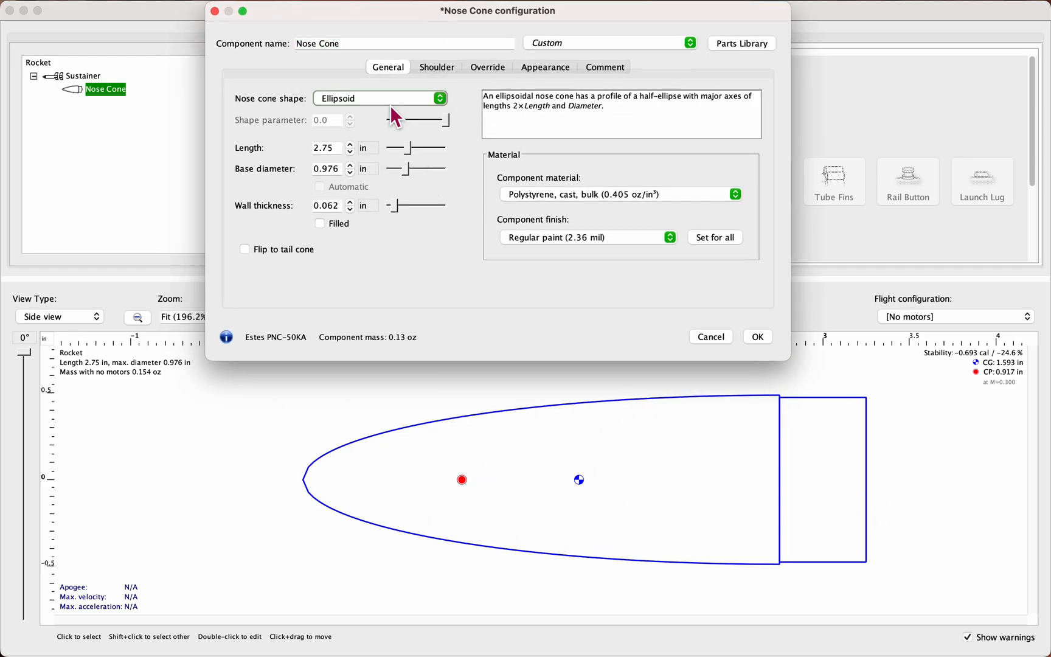
pyautogui.click(395, 98)
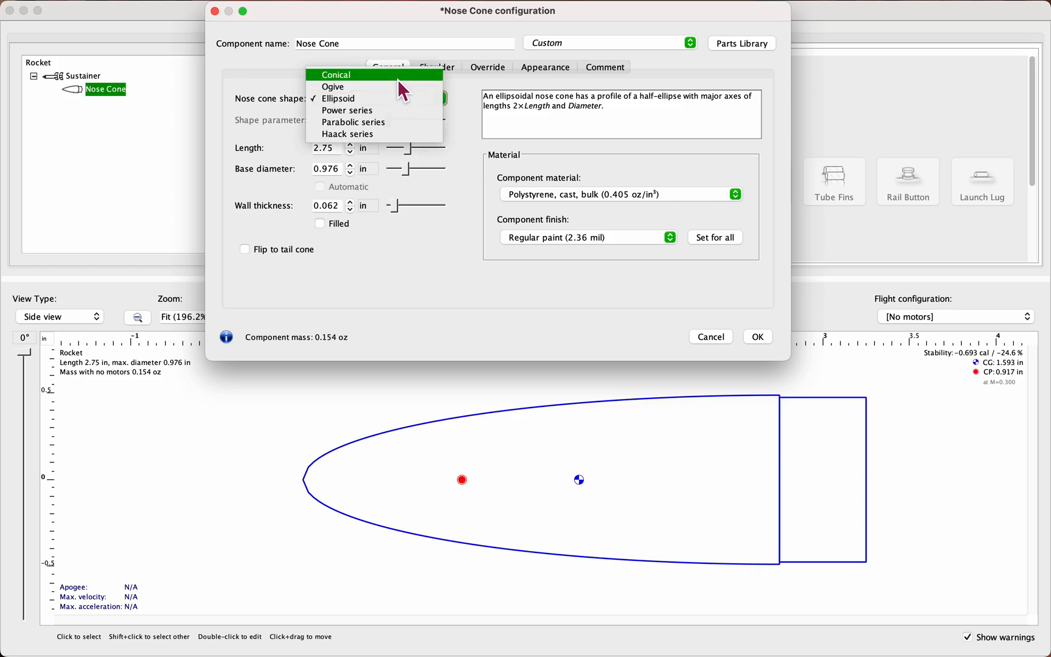
pyautogui.click(398, 79)
pyautogui.click(397, 99)
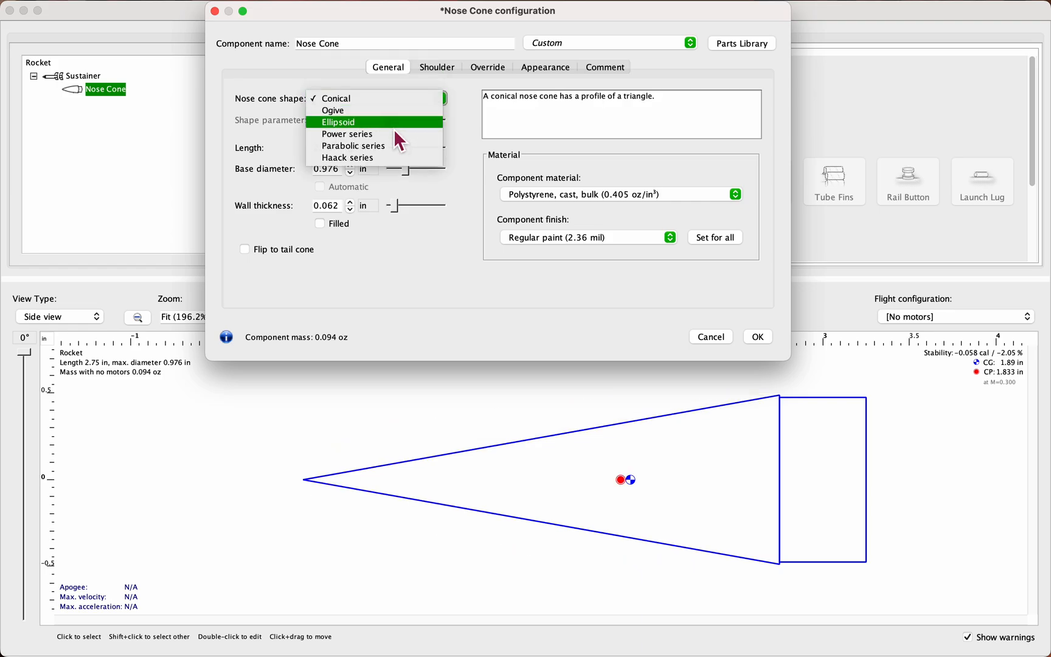
pyautogui.click(393, 127)
pyautogui.click(402, 102)
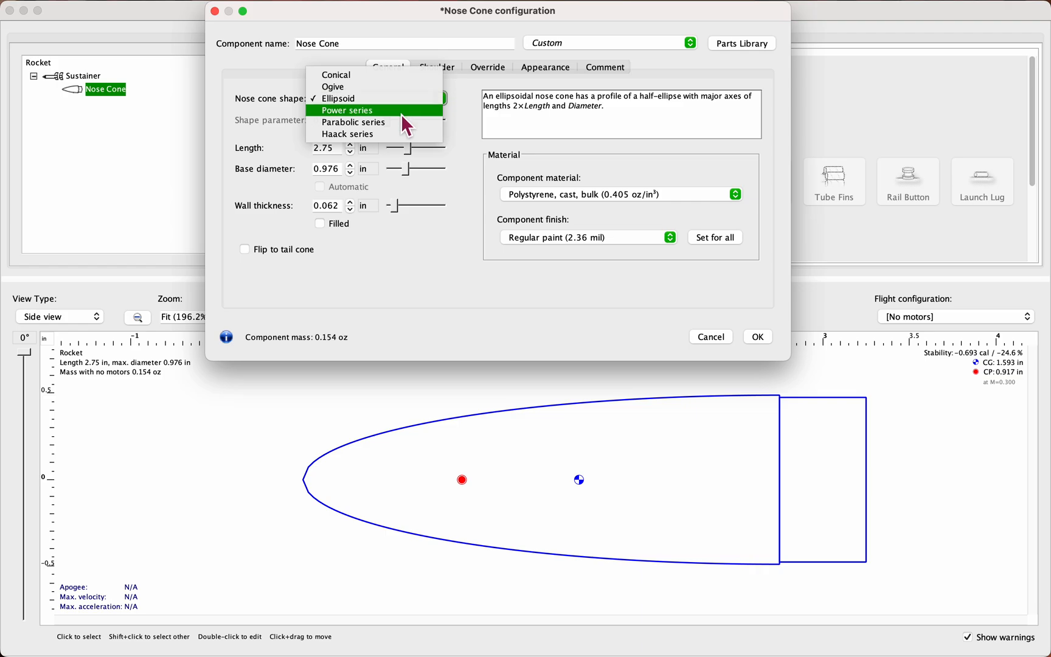
pyautogui.click(401, 115)
pyautogui.click(410, 99)
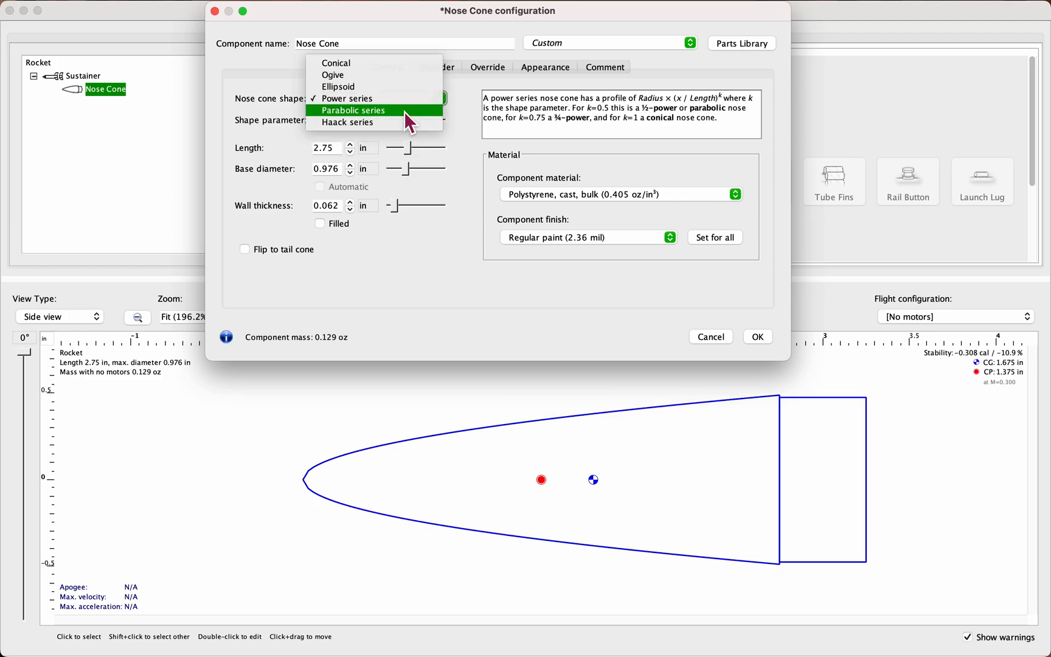
pyautogui.click(404, 111)
pyautogui.click(408, 101)
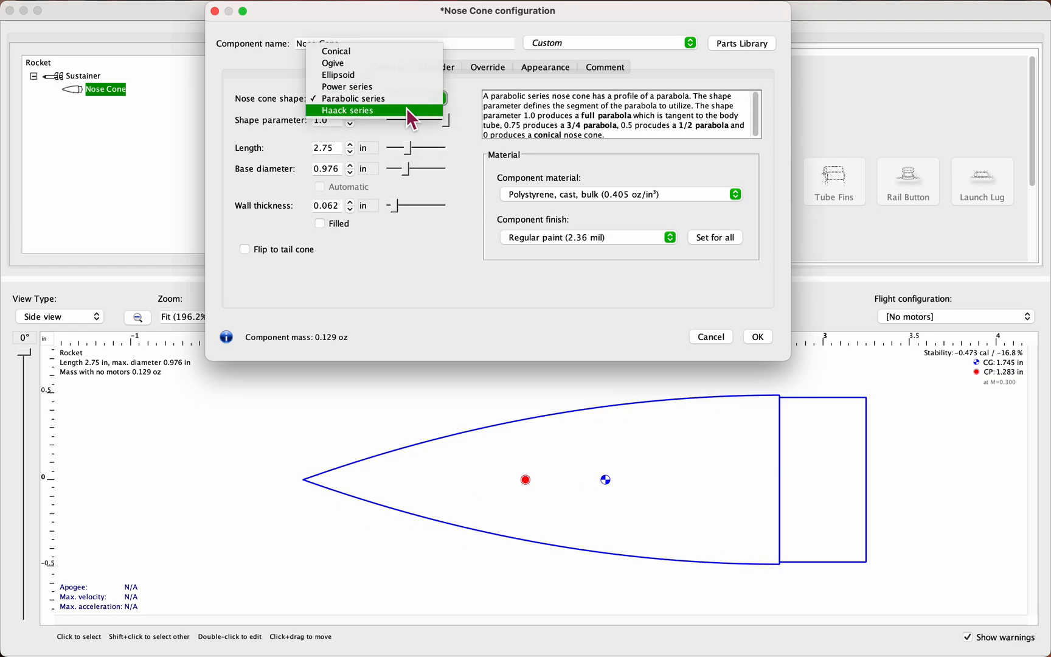
pyautogui.click(363, 68)
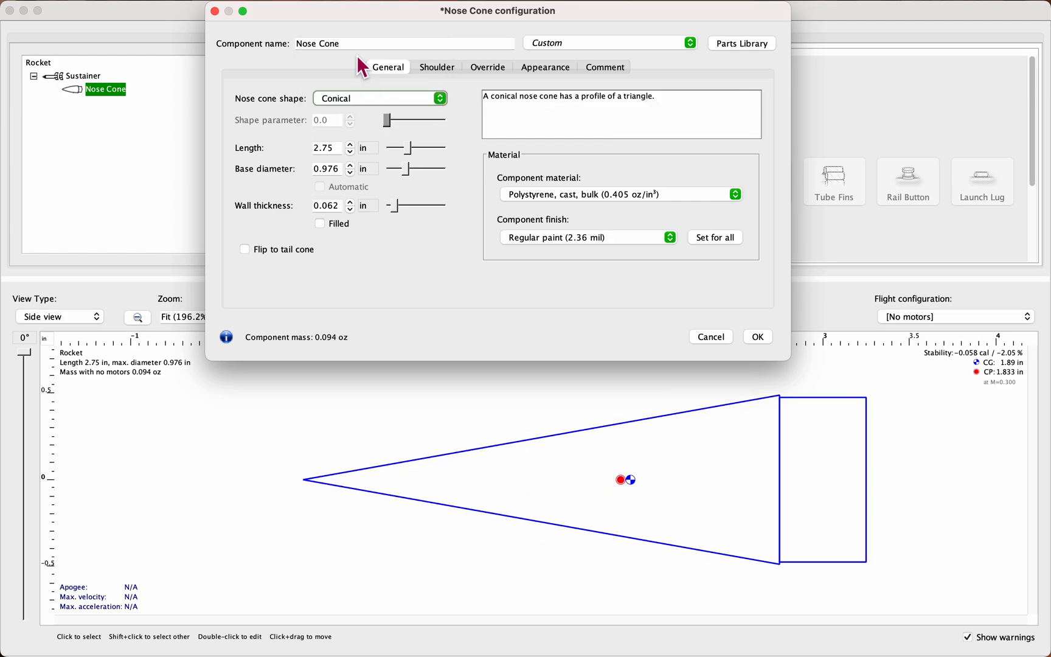
# Step: Set the nose cone shape to Ogive
pyautogui.click(367, 100)
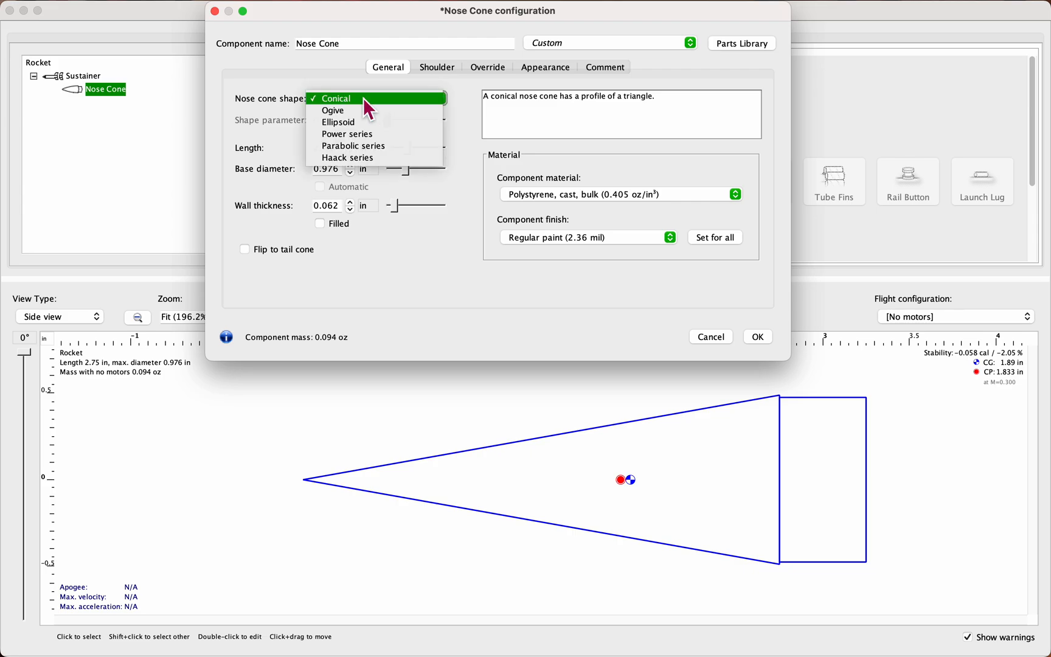
pyautogui.click(361, 113)
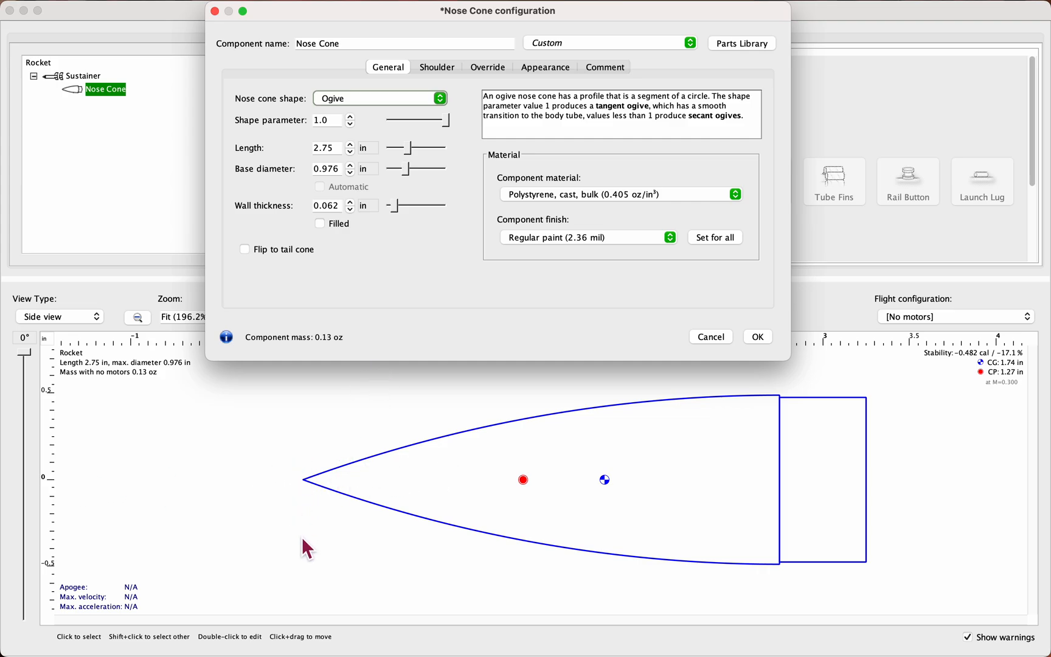
pyautogui.click(335, 420)
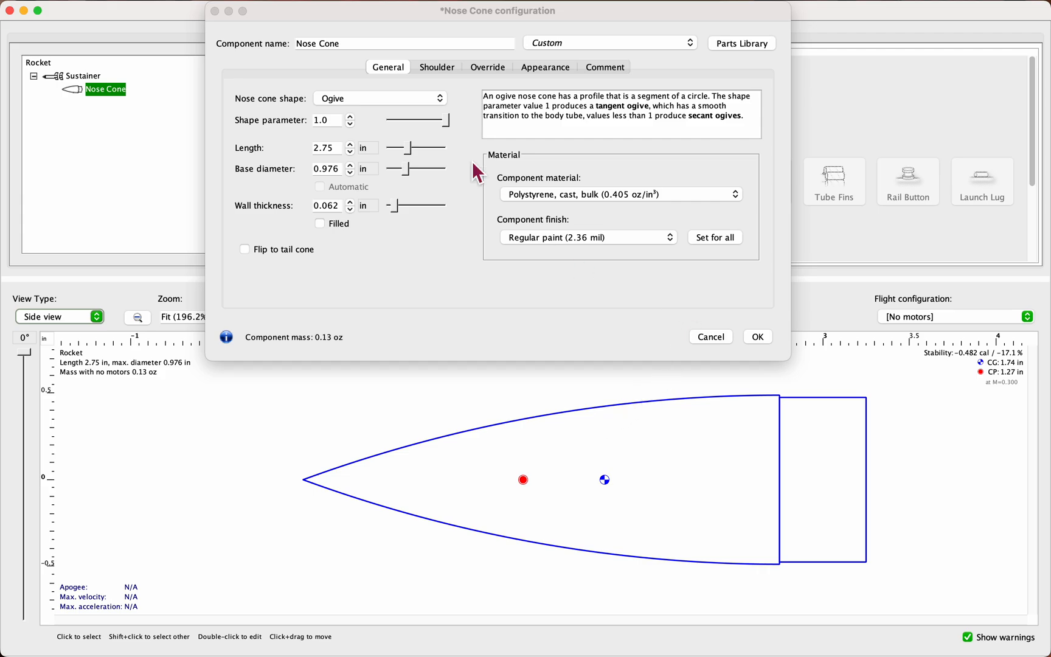
# Step: Change the nose cone shape to Ellipsoid and from there to Power series
pyautogui.click(408, 97)
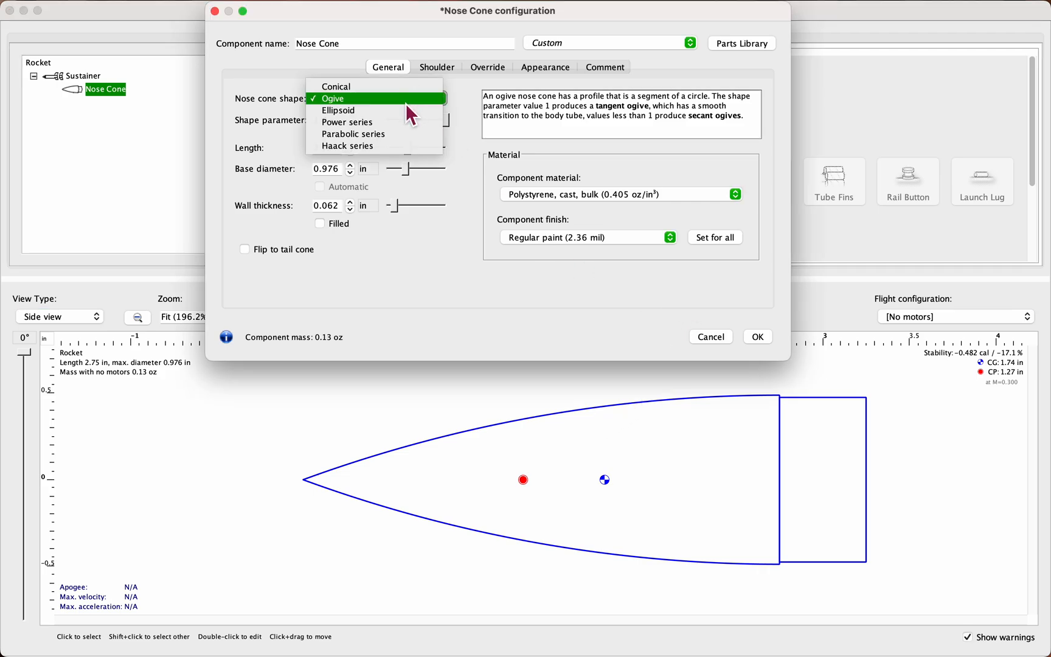
pyautogui.click(398, 112)
pyautogui.click(406, 102)
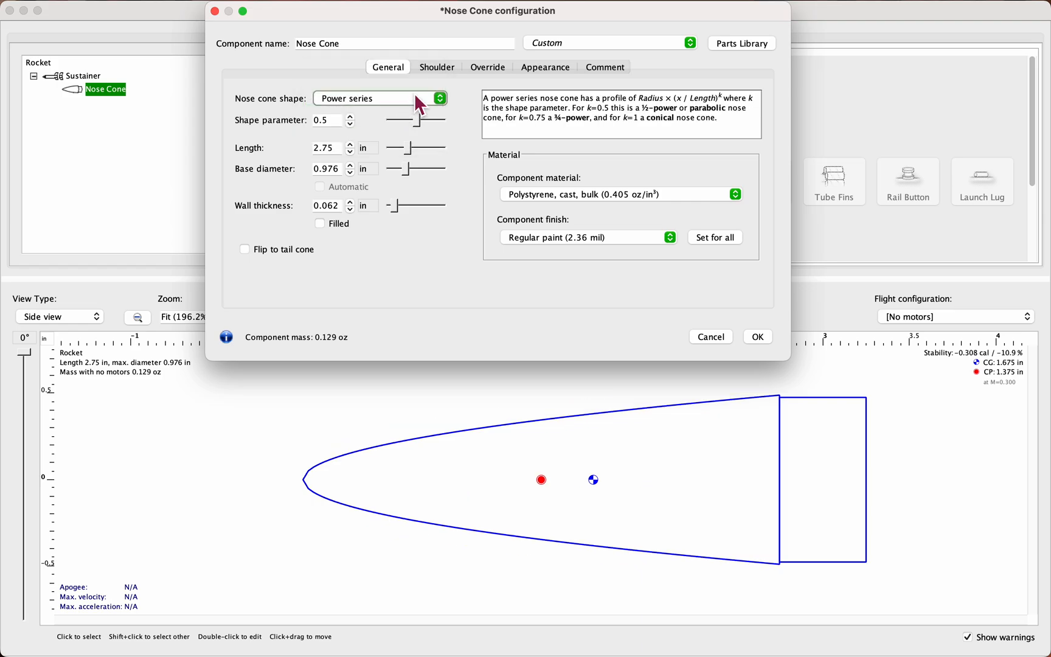
# Step: Try the Parabolic series and Power series nose cone shapes, finishing on Ellipsoid
pyautogui.click(413, 96)
pyautogui.click(408, 110)
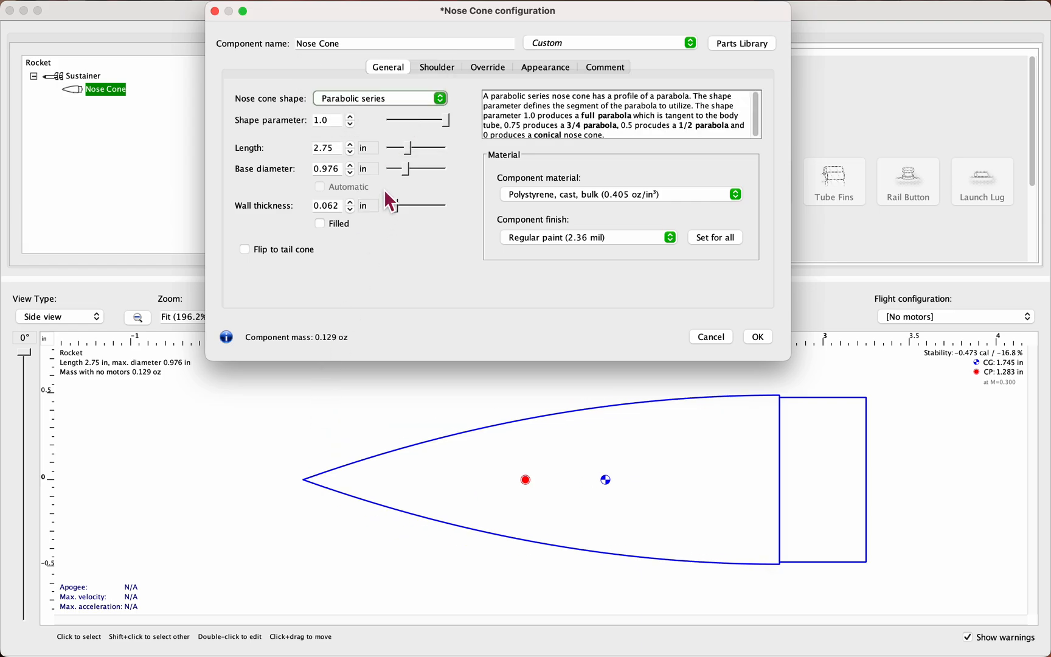
pyautogui.click(415, 97)
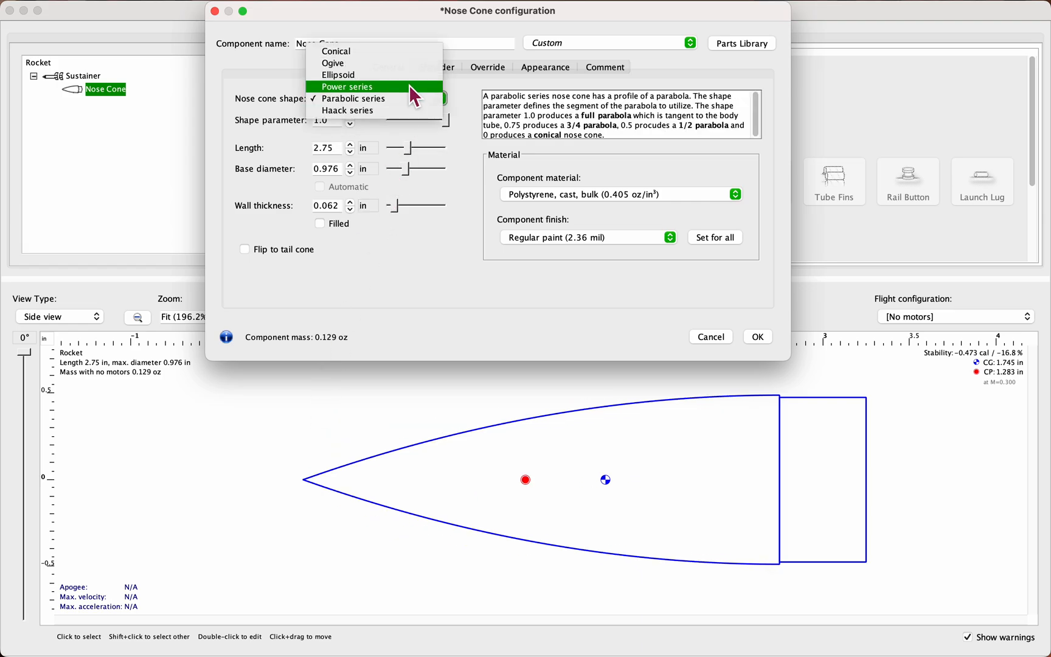
pyautogui.click(411, 87)
pyautogui.click(411, 99)
pyautogui.click(409, 89)
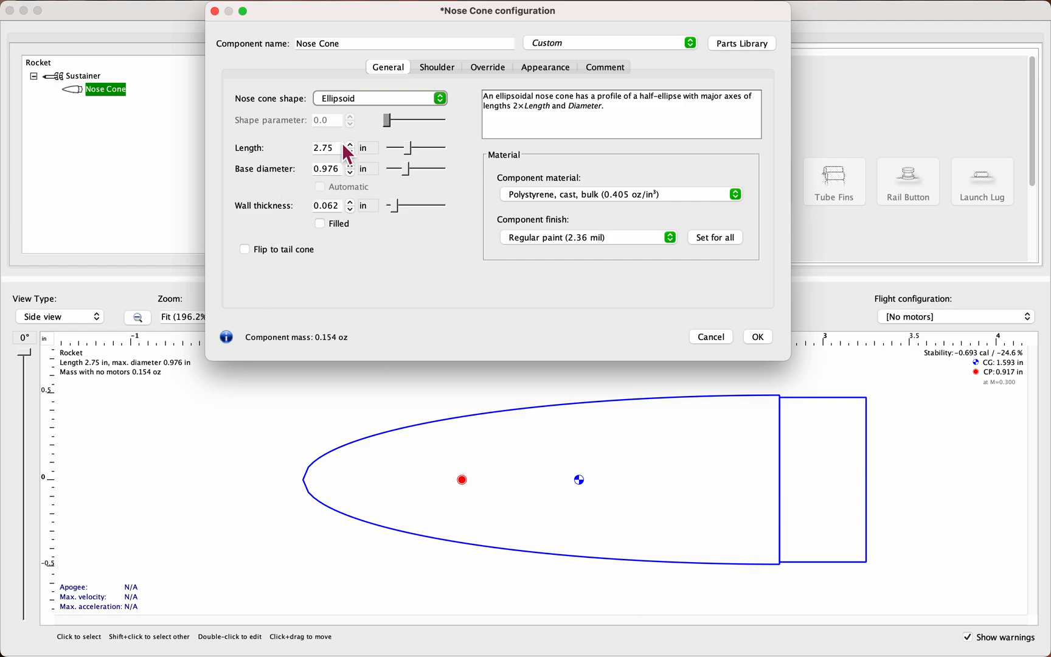
# Step: Open the nose cone parts library and search the presets for estes
pyautogui.moveTo(408, 13); pyautogui.dragTo(362, 110)
pyautogui.click(457, 140)
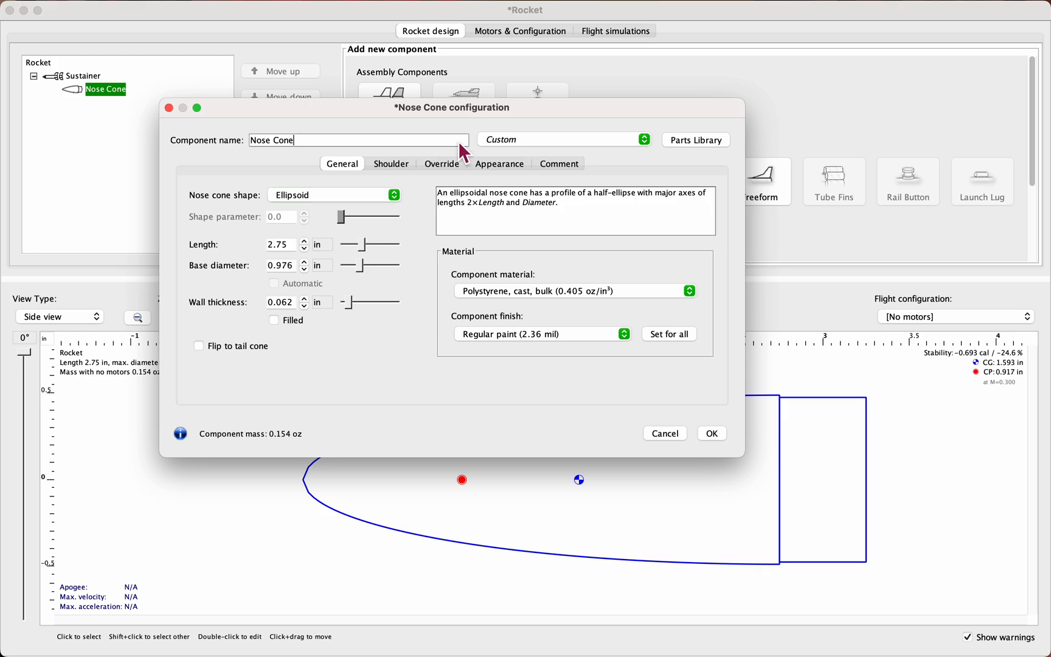
pyautogui.click(718, 146)
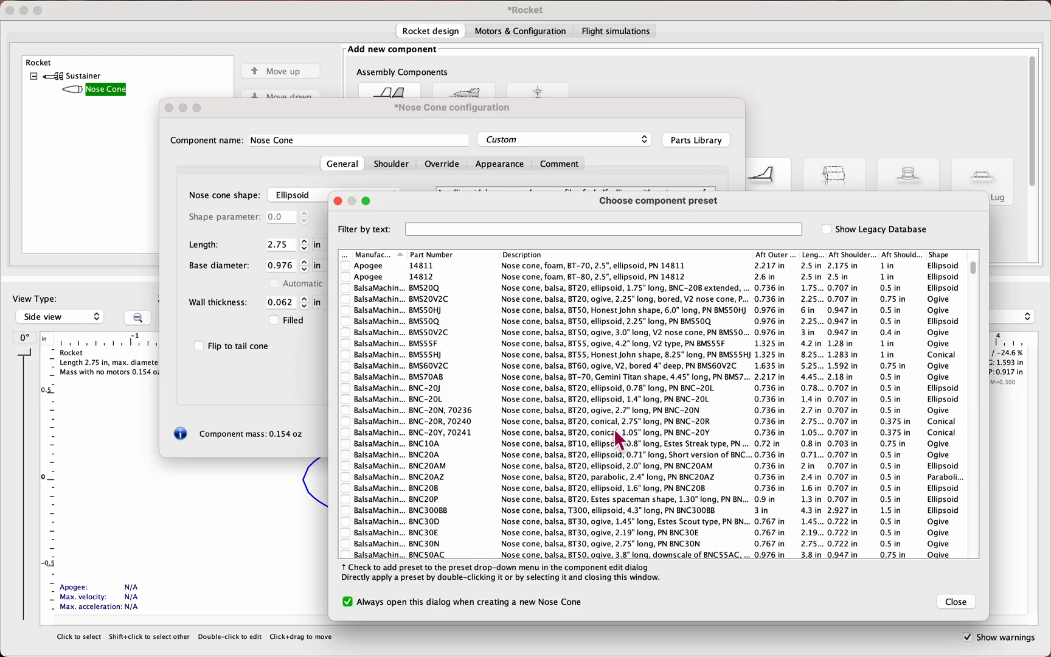
pyautogui.write('estes')
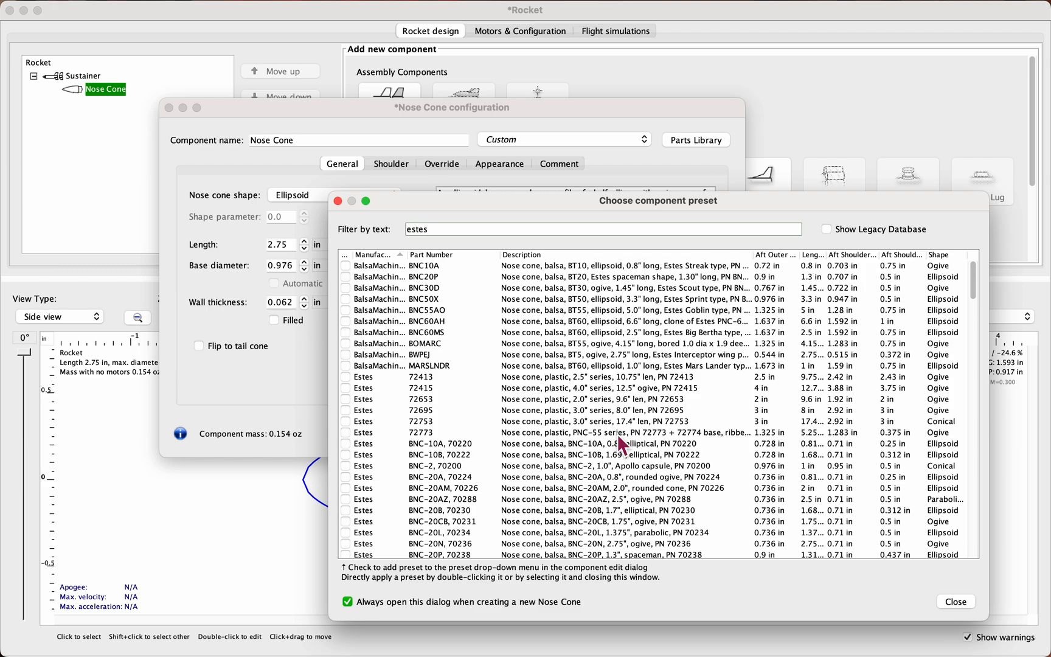
pyautogui.scroll(-10, 644, 478)
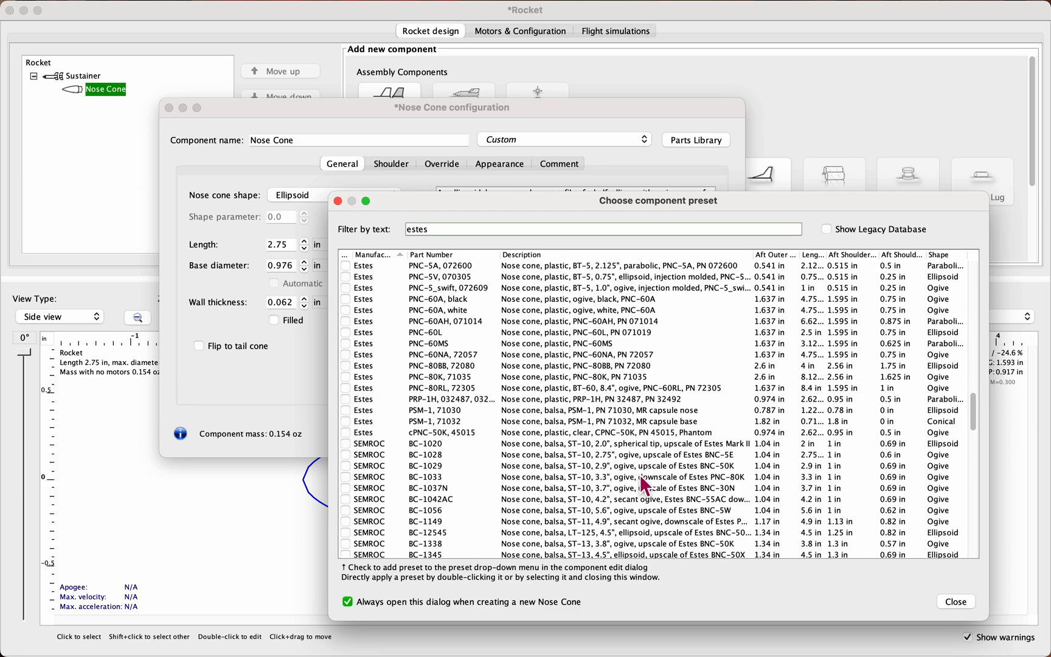
# Step: Compare the Estes PNC-60 series rows, apply the PNC-80BB, 72080 preset to the nose cone and highlight its base diameter
pyautogui.click(845, 388)
pyautogui.click(843, 410)
pyautogui.click(841, 421)
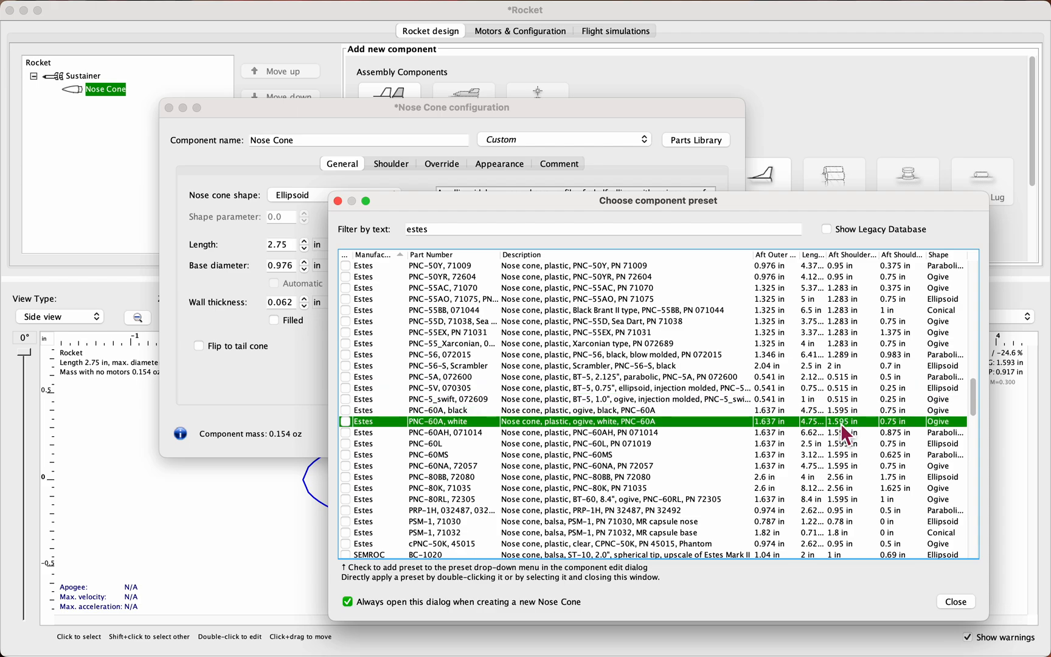
pyautogui.click(843, 444)
pyautogui.click(840, 466)
pyautogui.click(841, 479)
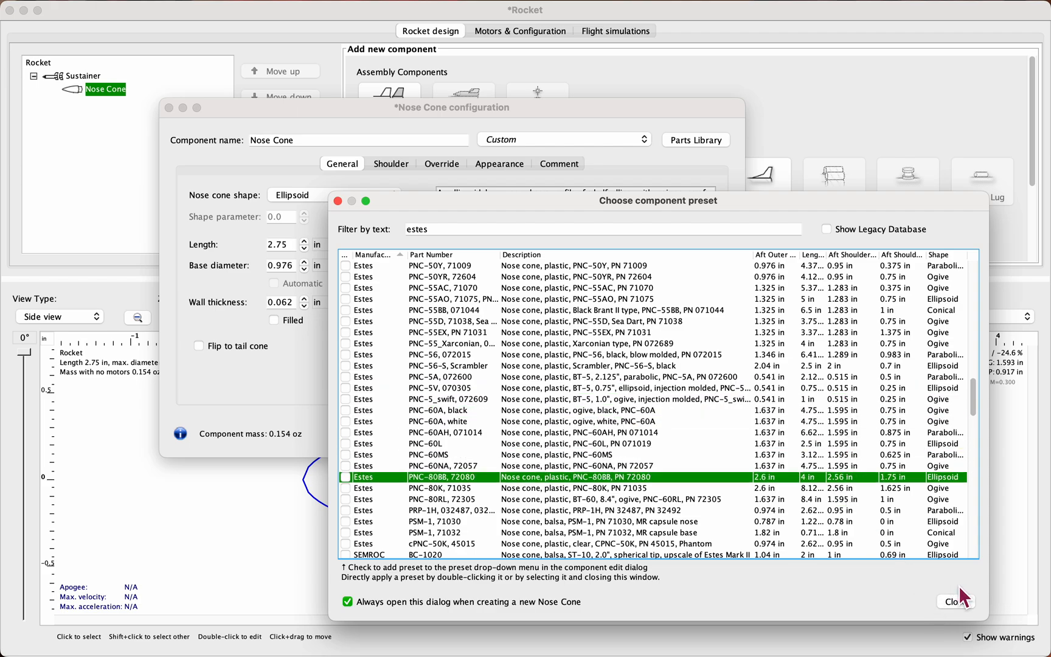
pyautogui.click(956, 602)
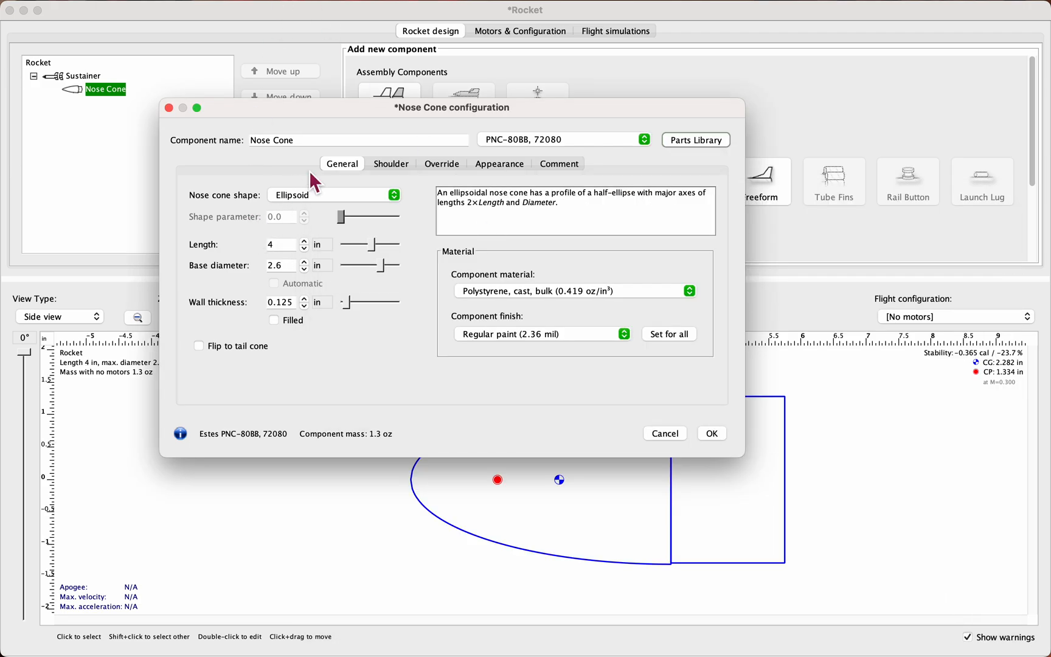
pyautogui.click(291, 269)
pyautogui.doubleClick(289, 264)
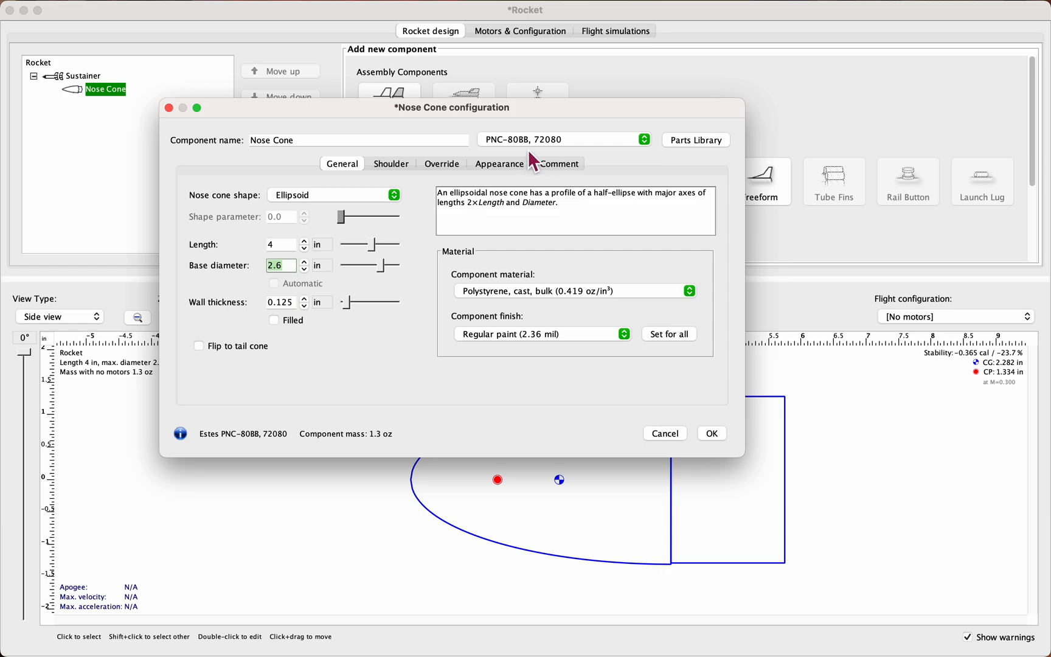
# Step: Filter the nose cone presets by pnc-50, apply the Estes PNC-50KA preset and accept the nose cone configuration
pyautogui.click(695, 139)
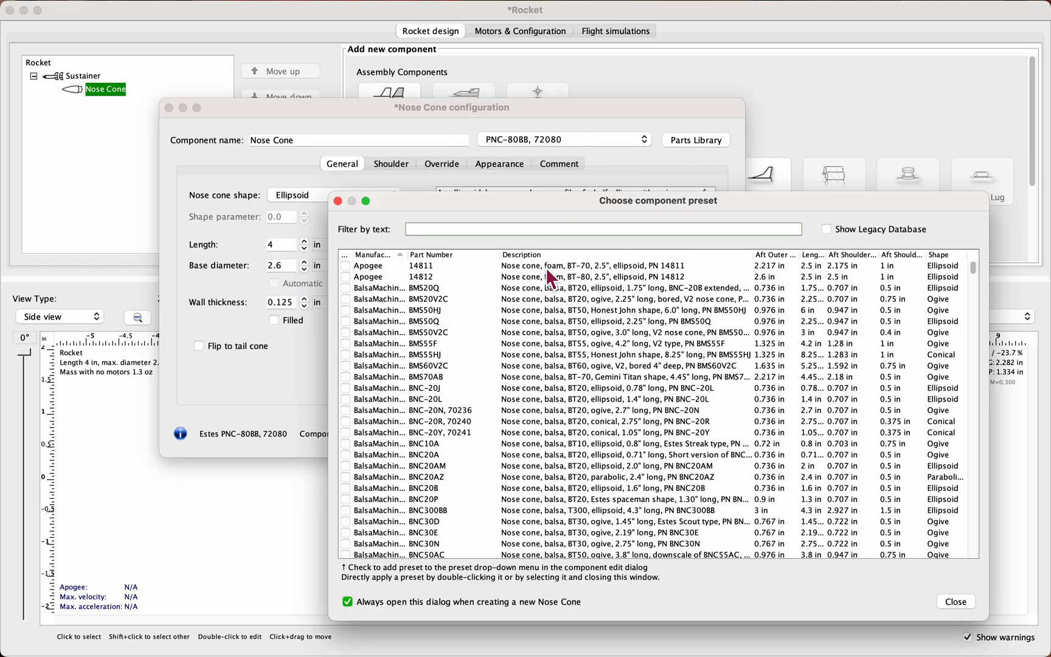
pyautogui.write('pnc-50')
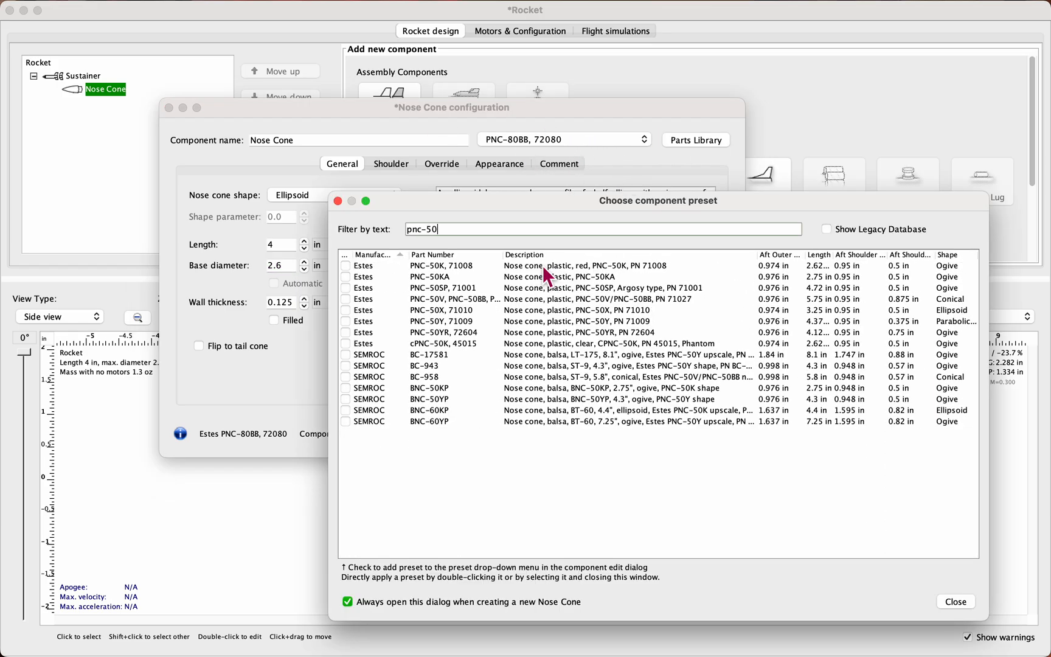
pyautogui.click(584, 271)
pyautogui.click(581, 279)
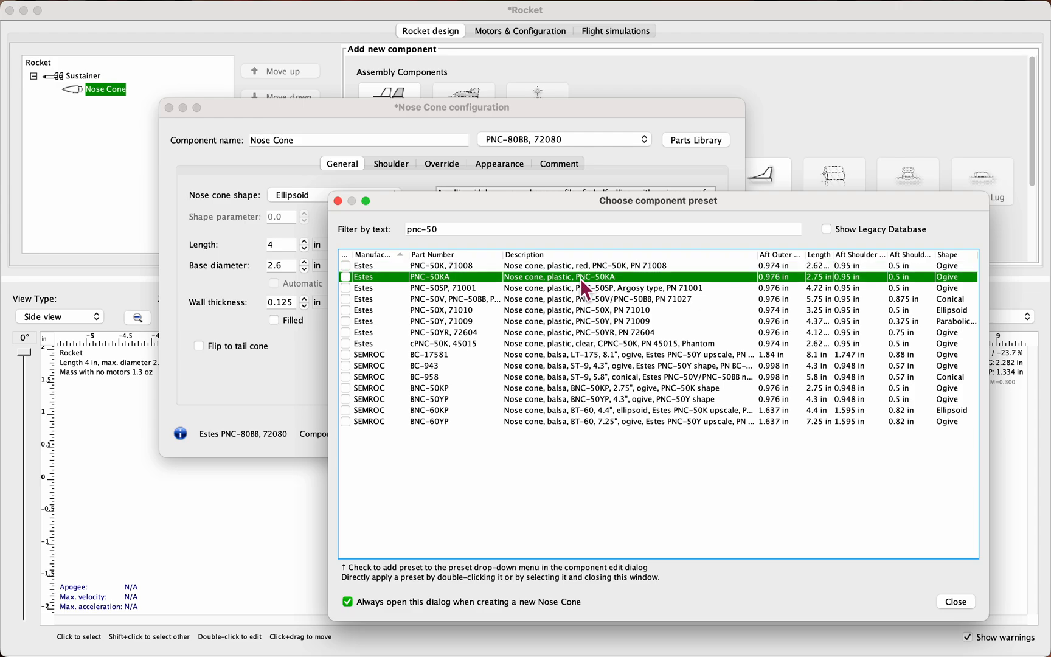
pyautogui.doubleClick(577, 279)
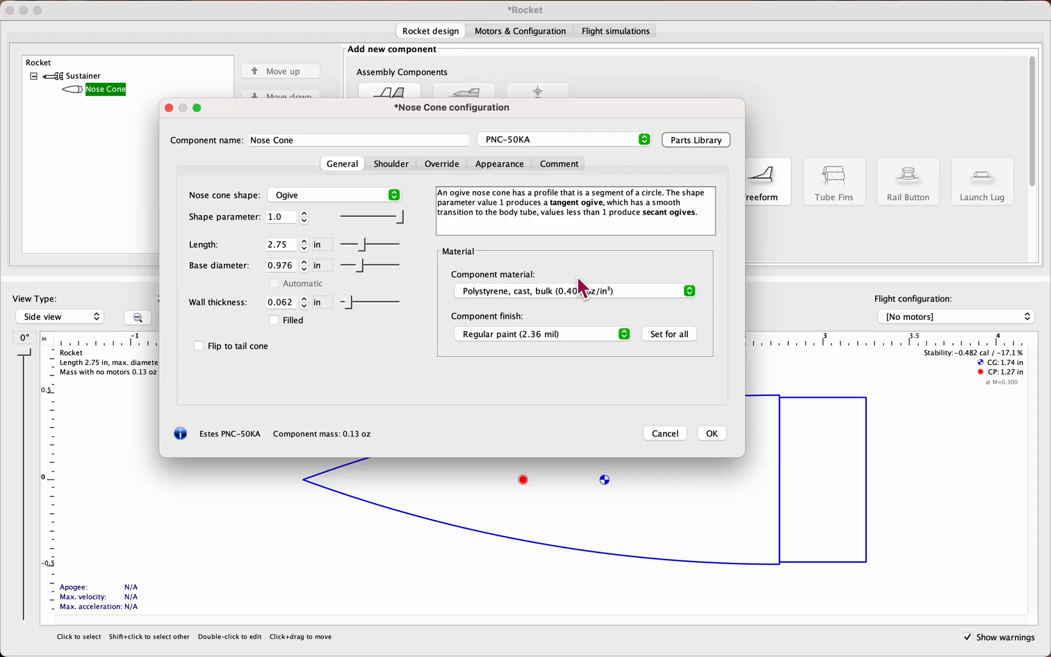
pyautogui.click(713, 434)
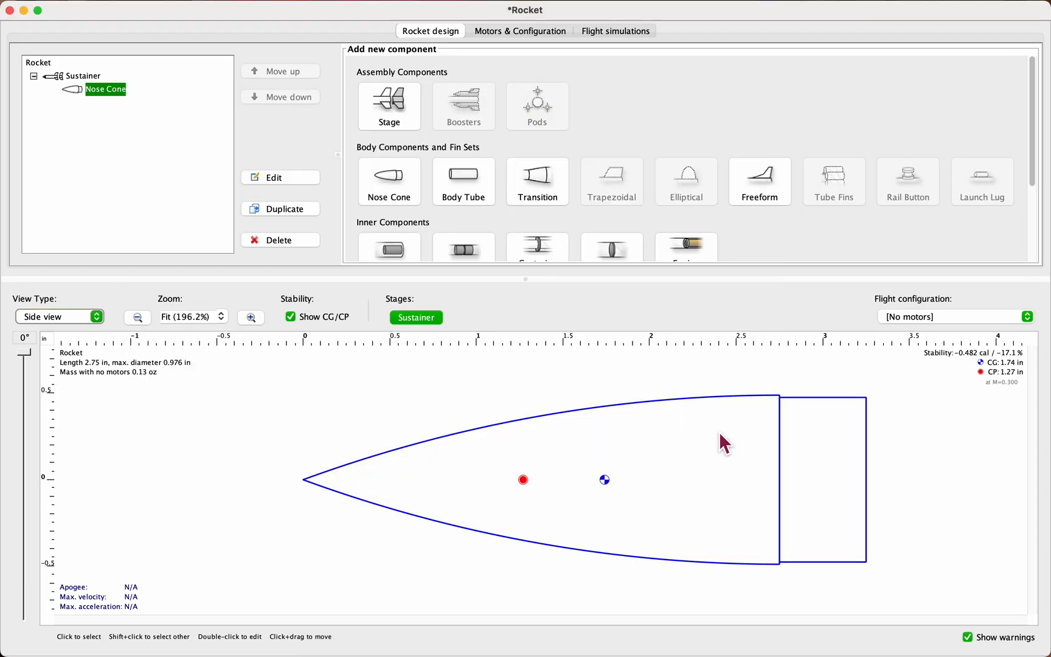
# Step: Add a body tube to the sustainer and search its presets for estes
pyautogui.click(463, 179)
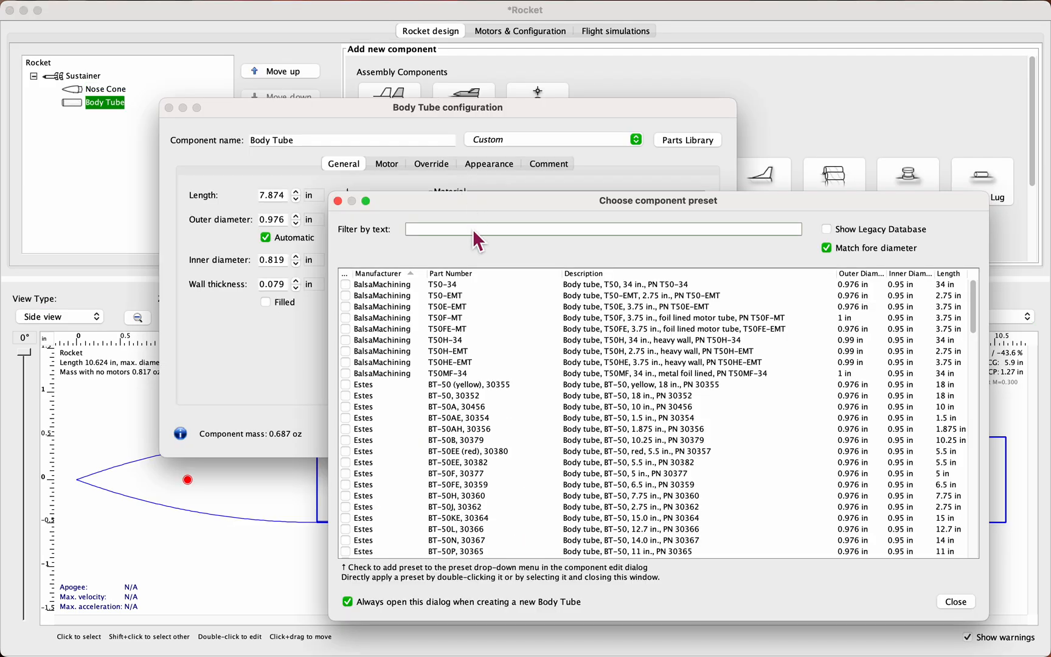
pyautogui.write('este')
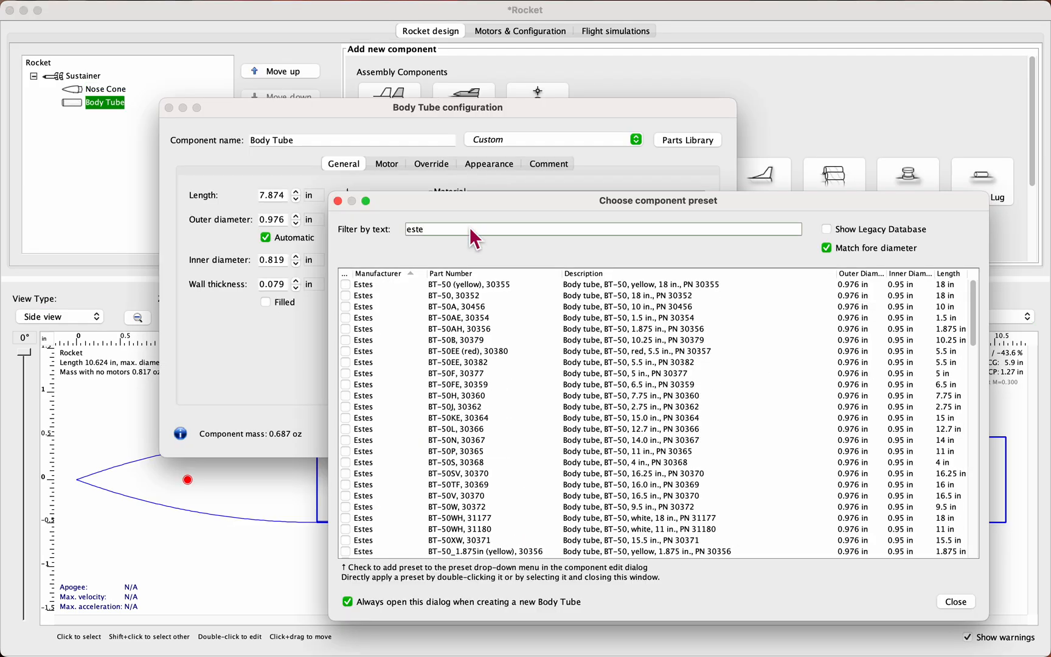
pyautogui.write('s')
pyautogui.scroll(-8, 443, 328)
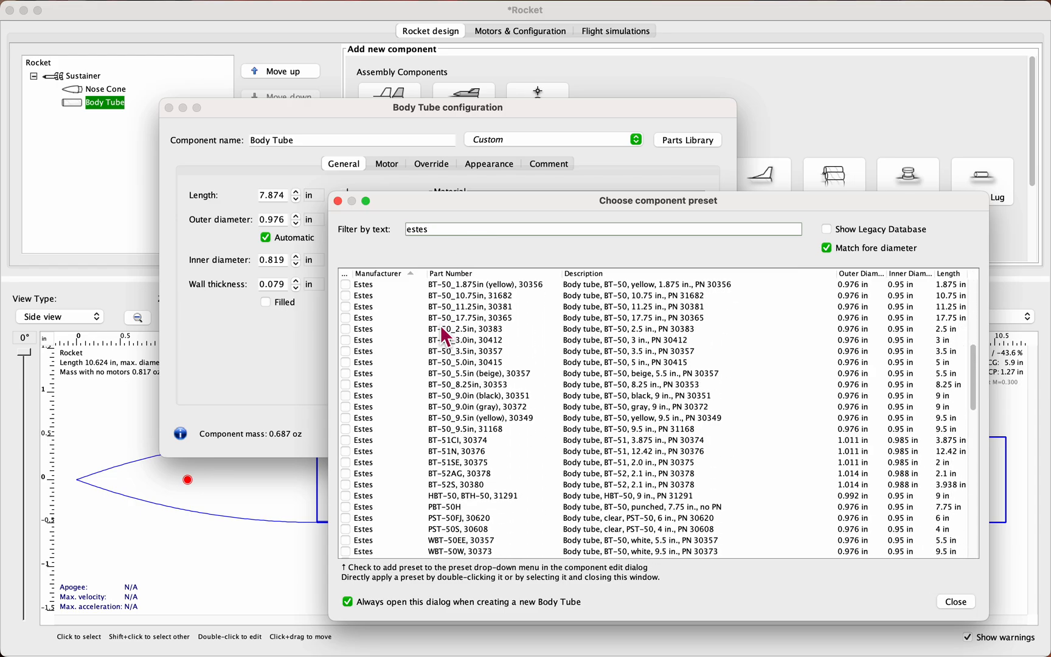
pyautogui.scroll(8, 441, 324)
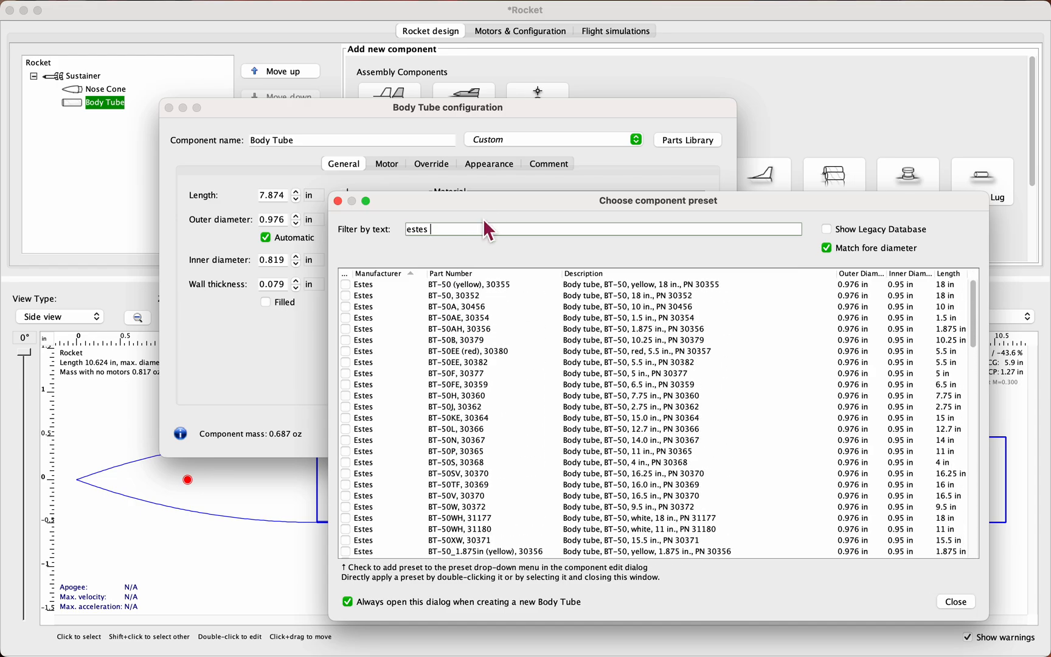
# Step: Try narrowing the body tube presets to estes bt-50 and clear the filter text
pyautogui.write('bt-50')
pyautogui.press('BackSpace')
pyautogui.press('BackSpace')
pyautogui.press('BackSpace')
pyautogui.press('BackSpace')
pyautogui.press('BackSpace')
pyautogui.press('BackSpace')
pyautogui.press('BackSpace')
pyautogui.press('BackSpace')
pyautogui.press('BackSpace')
pyautogui.press('BackSpace')
pyautogui.press('BackSpace')
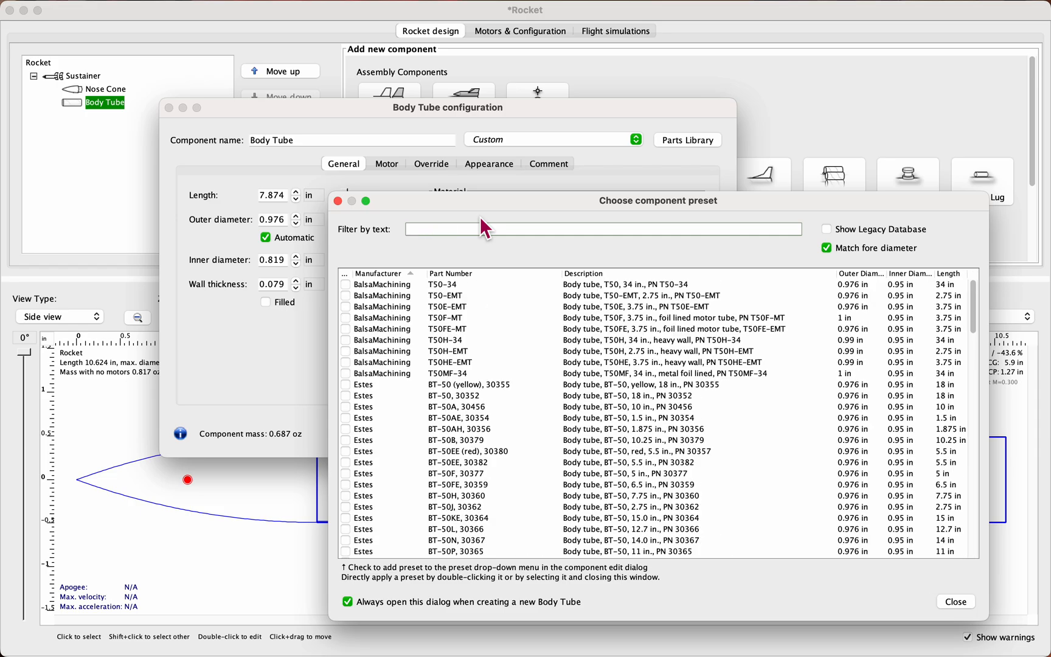
# Step: Filter the body tube presets by bt-50, sort them by outer diameter and compare the tube diameters and lengths
pyautogui.click(404, 296)
pyautogui.click(489, 229)
pyautogui.write('bt-50')
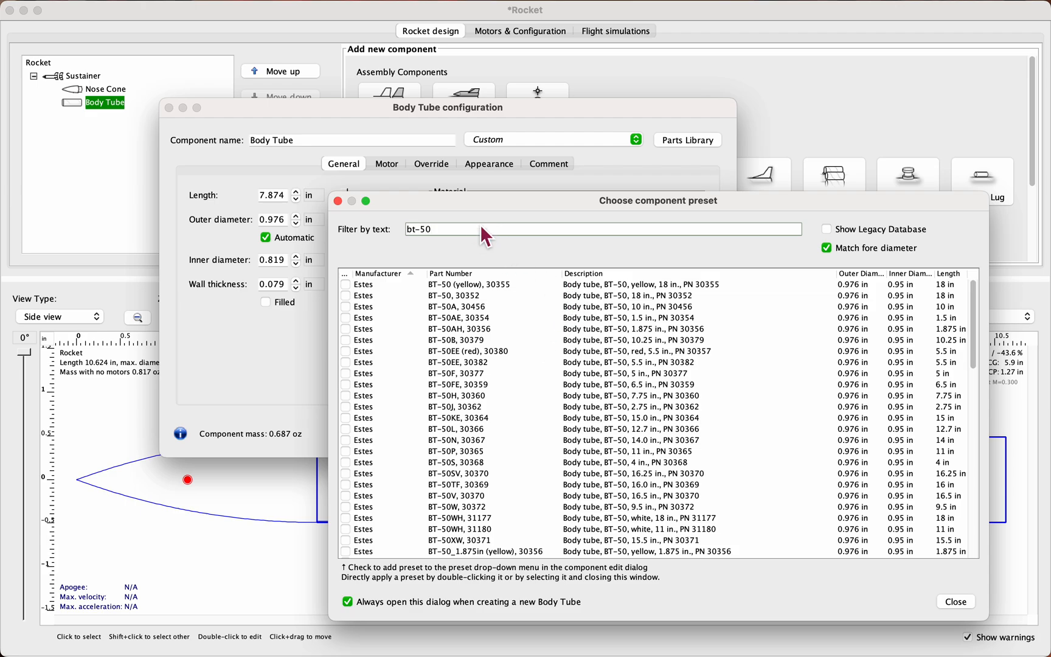
pyautogui.scroll(-5, 846, 395)
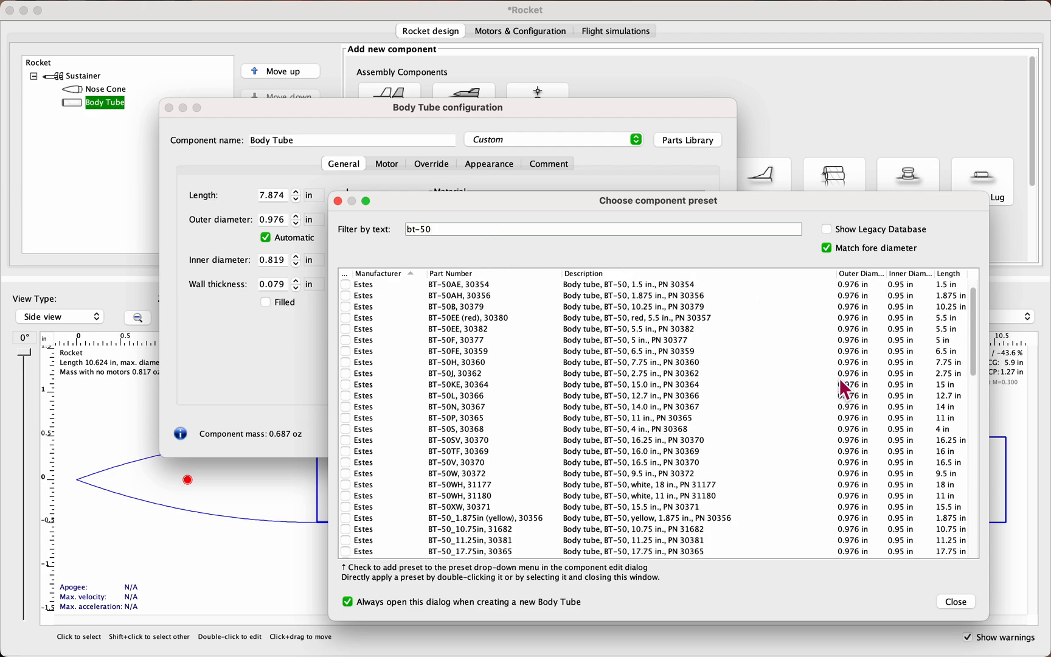
pyautogui.scroll(5, 843, 420)
pyautogui.click(855, 274)
pyautogui.click(894, 342)
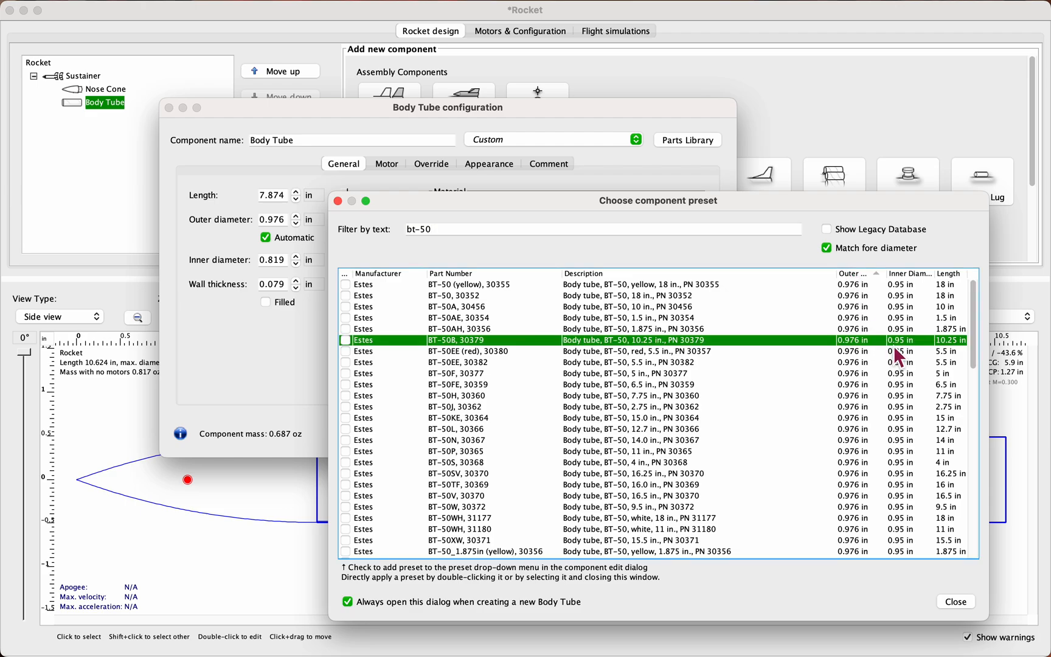
pyautogui.click(952, 286)
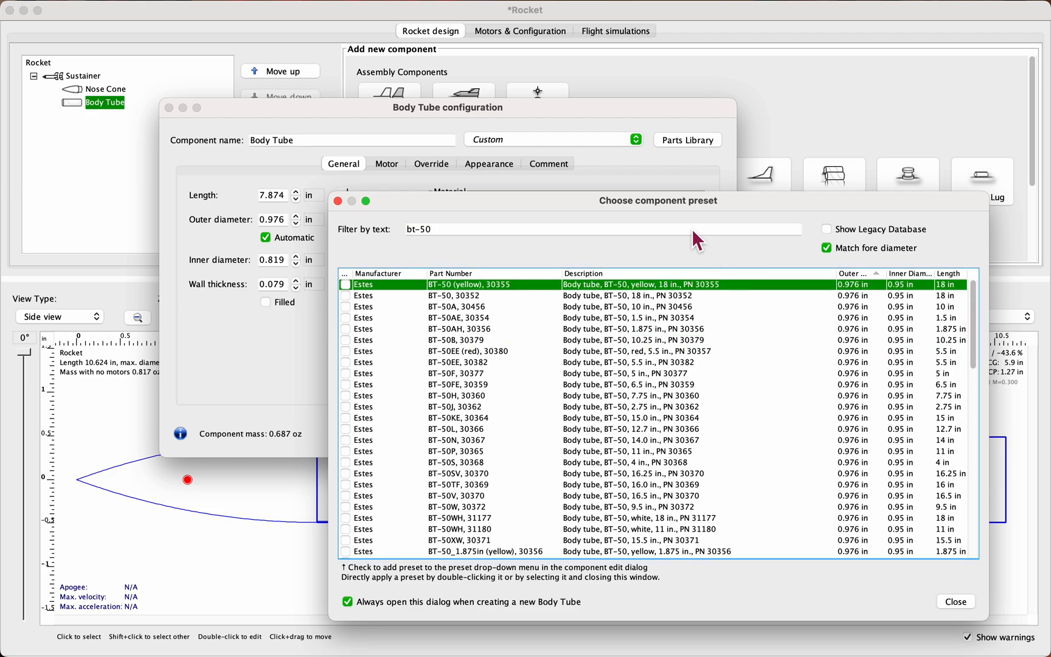
# Step: Compare the yellow and plain 18 in BT-50 tubes and apply the Estes BT-50, 30352 preset to the body tube
pyautogui.click(615, 298)
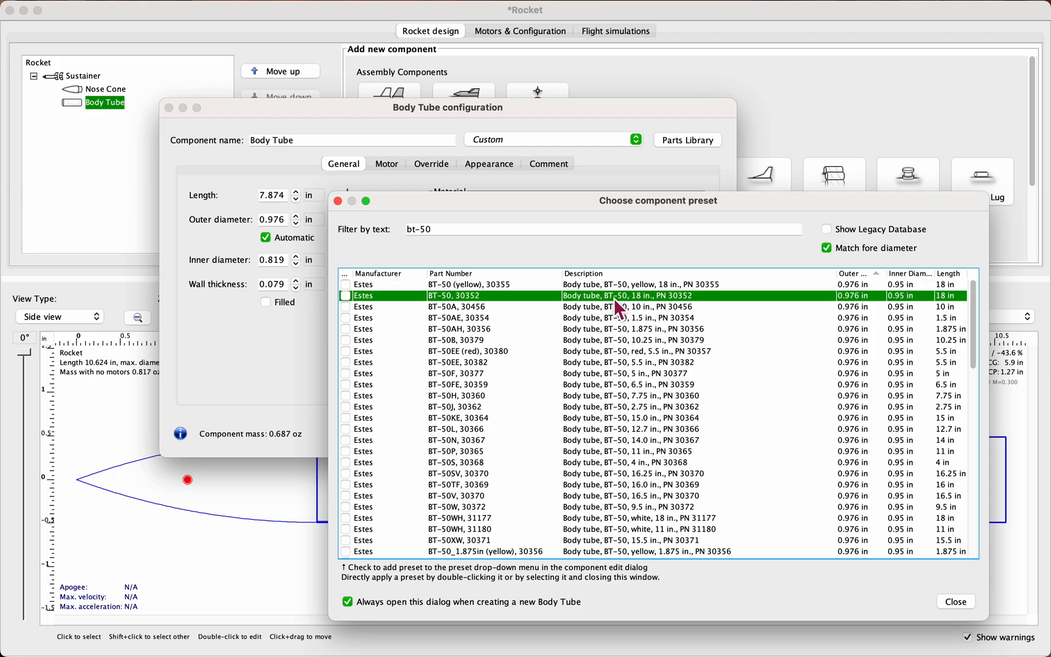
pyautogui.click(619, 285)
pyautogui.click(611, 300)
pyautogui.doubleClick(604, 295)
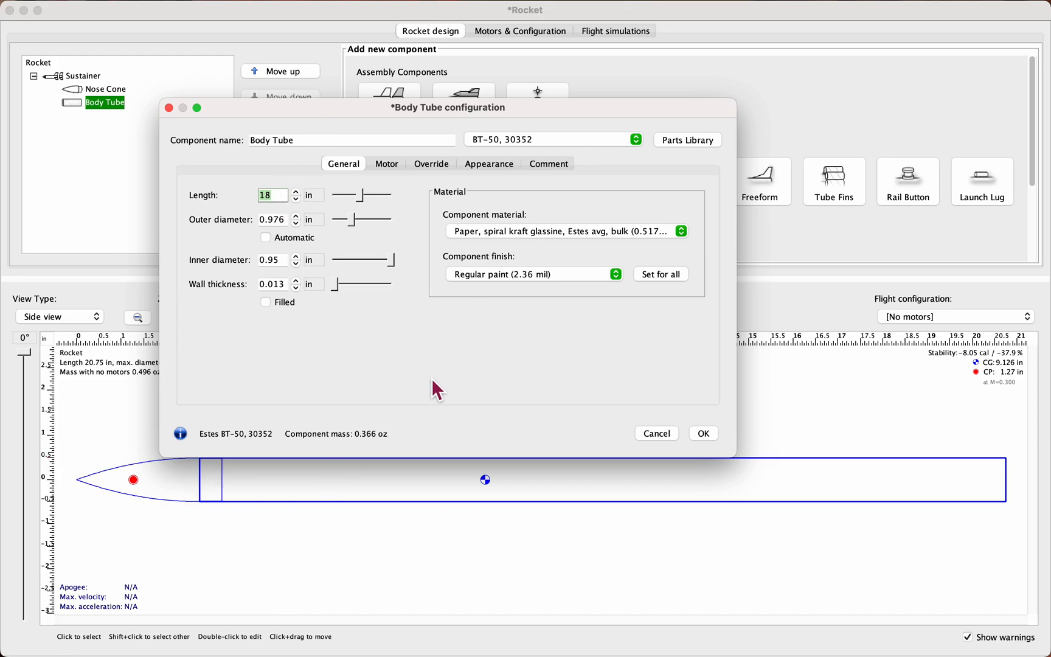
# Step: Review the body tube's motor mount, override, appearance and comment settings, return to the general settings and accept the configuration
pyautogui.click(388, 163)
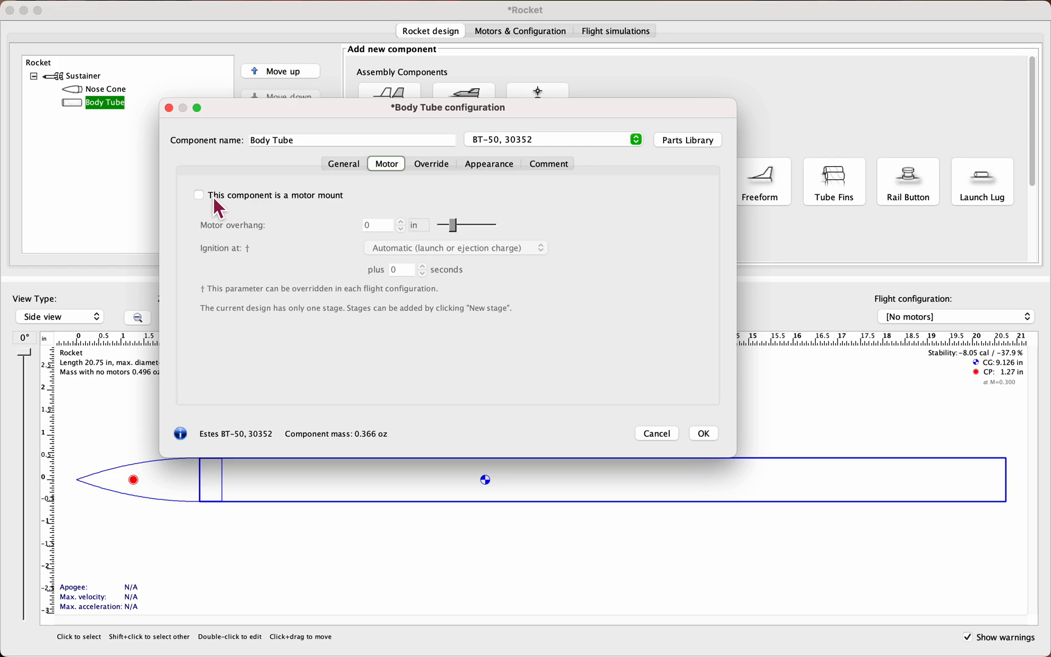
pyautogui.click(451, 166)
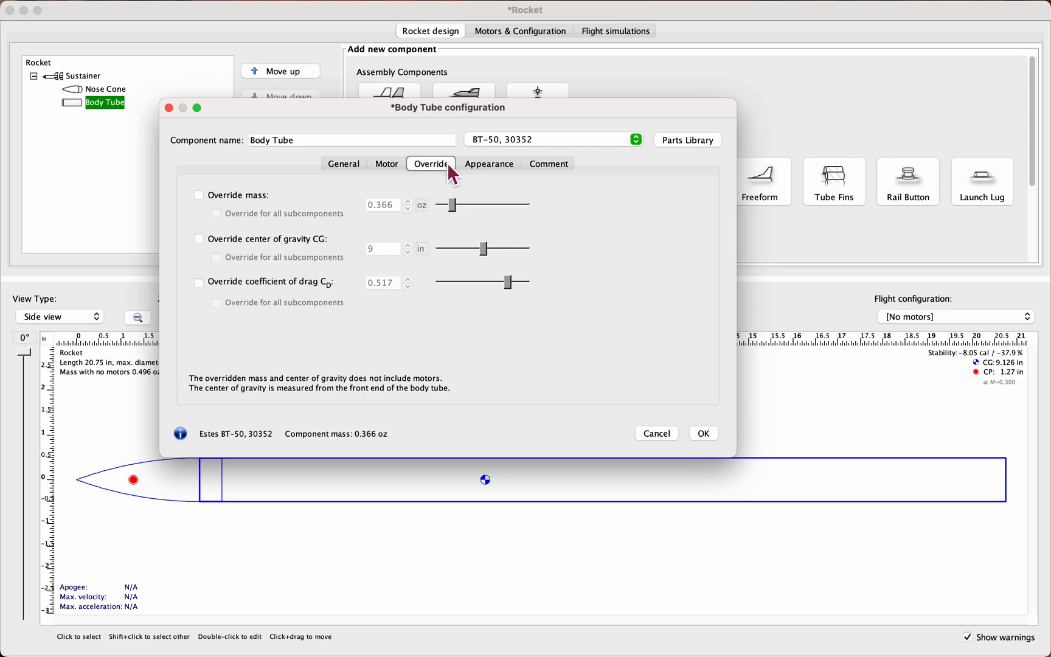
pyautogui.click(295, 241)
pyautogui.click(206, 243)
pyautogui.click(486, 171)
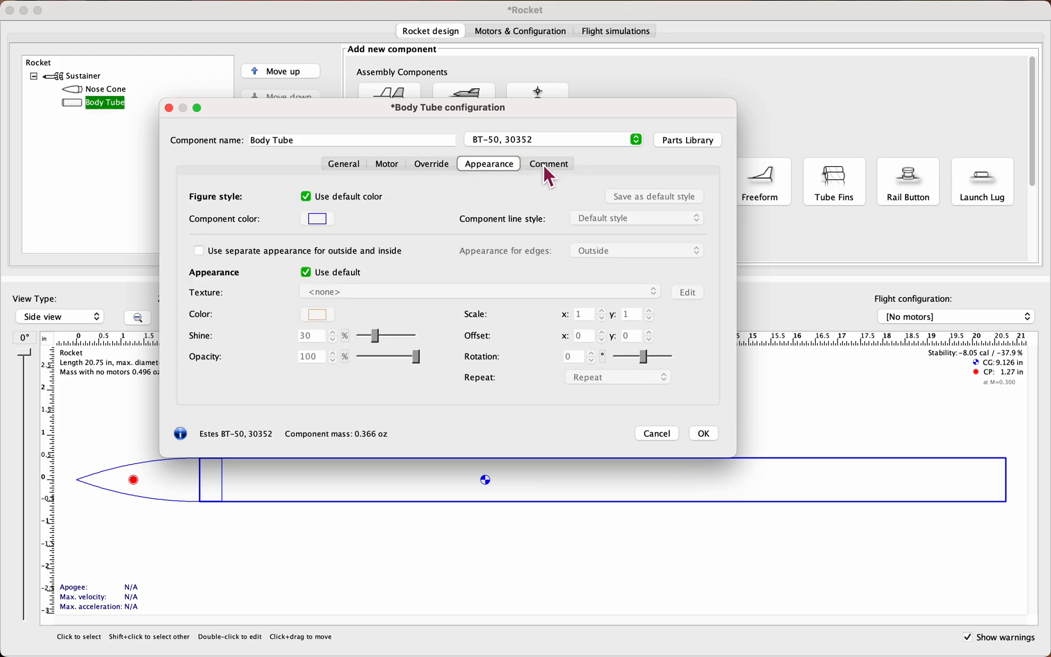
pyautogui.click(564, 172)
pyautogui.click(342, 163)
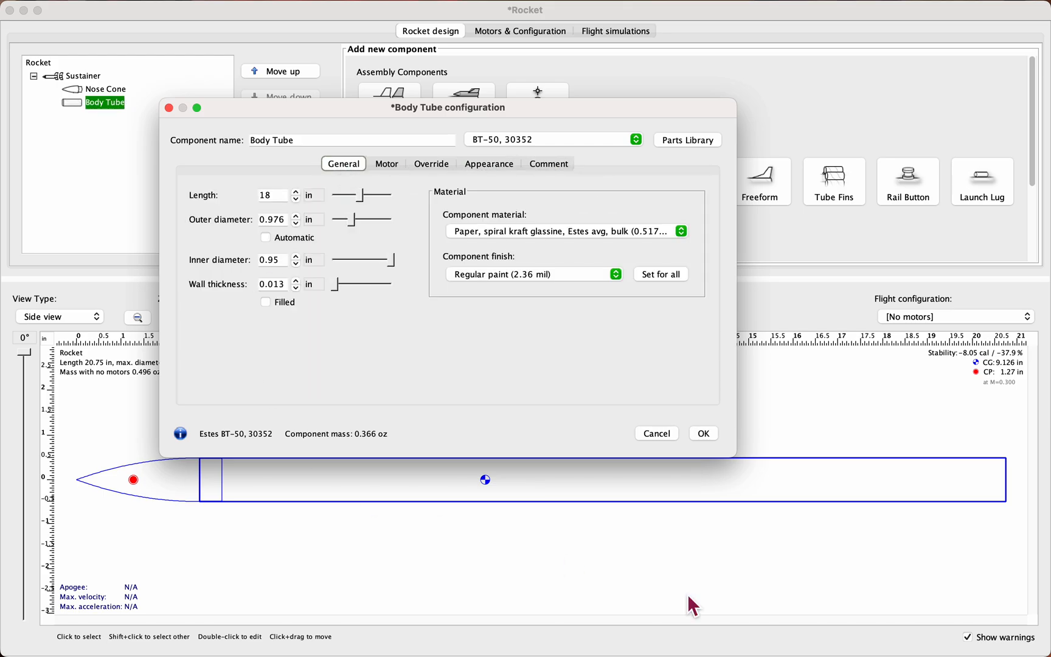
pyautogui.click(712, 434)
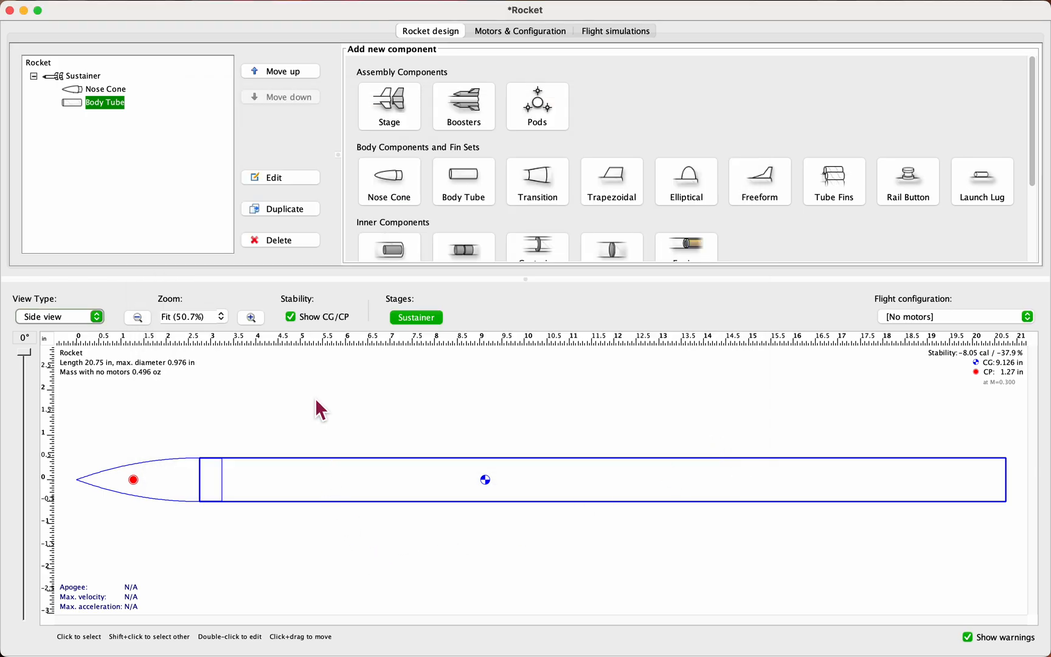
pyautogui.scroll(-3, 428, 173)
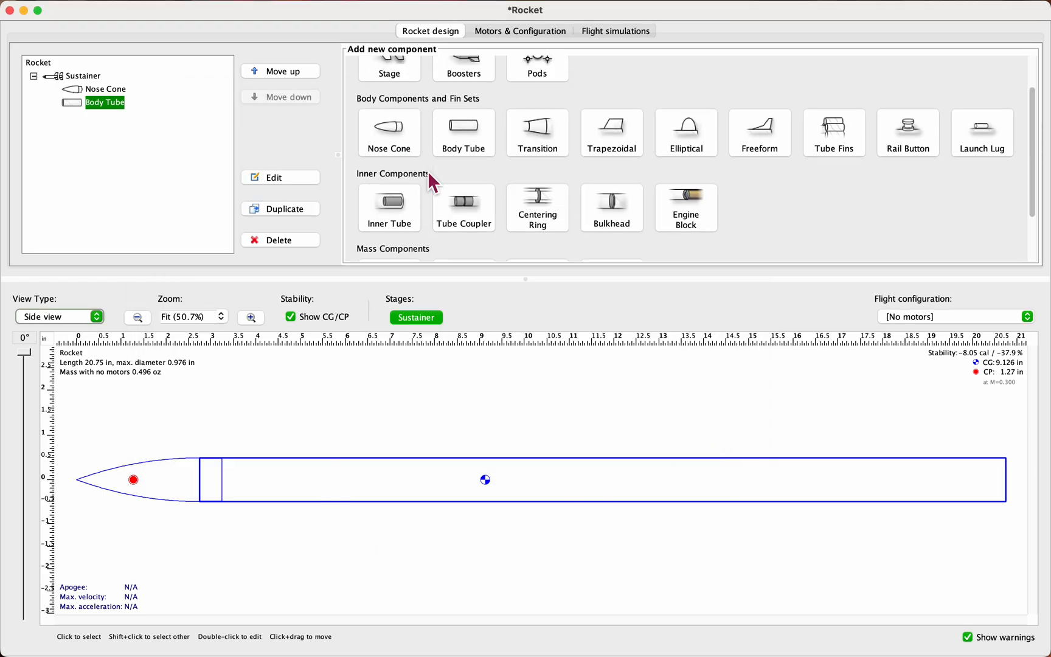
pyautogui.scroll(-3, 480, 161)
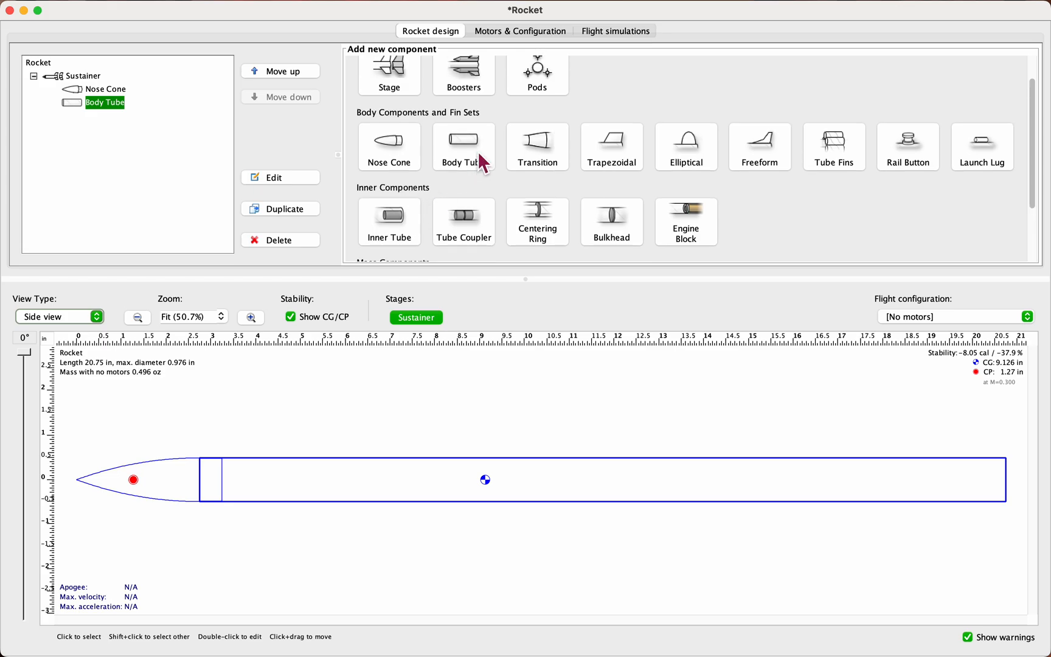
pyautogui.scroll(1, 454, 148)
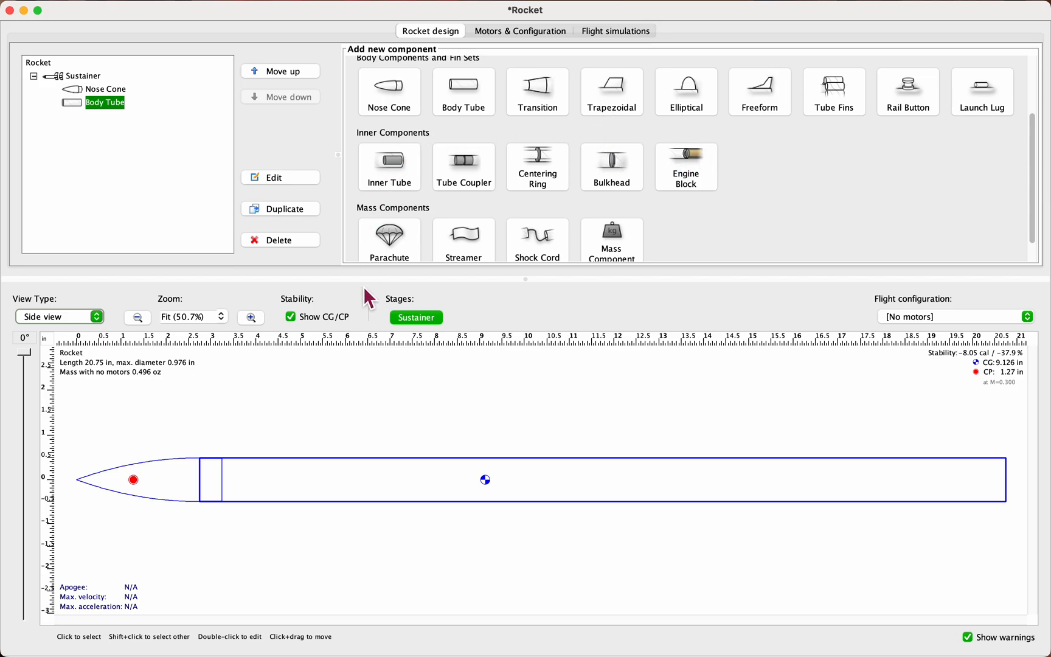
# Step: Add a parachute to the body tube, filter the presets by 14 and quest, and apply the Quest 7810 14 in plastic preset
pyautogui.click(395, 238)
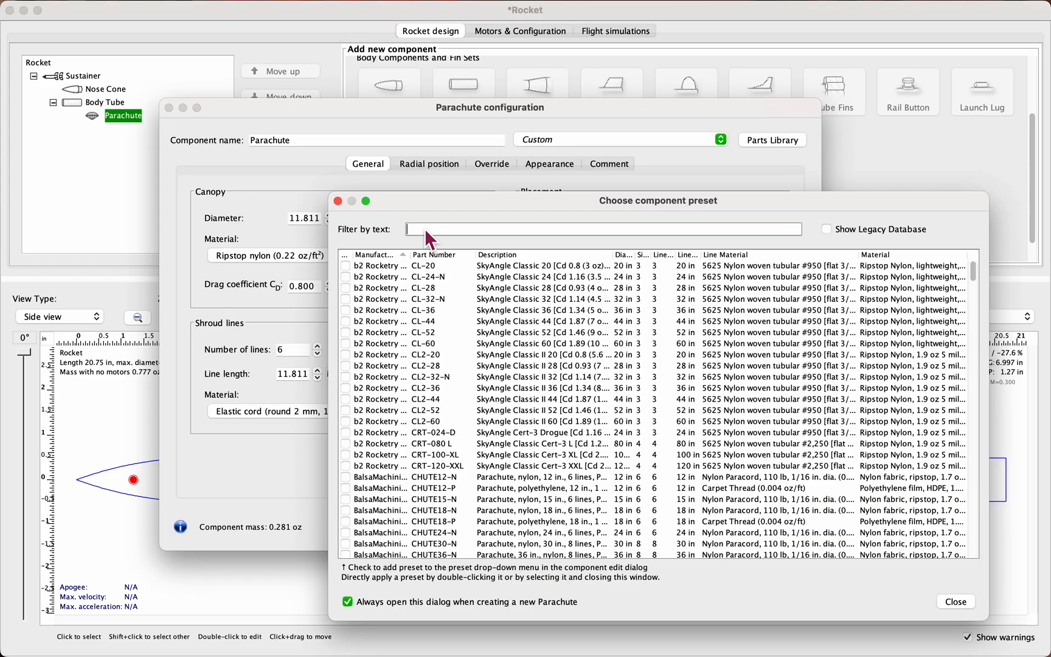
pyautogui.write('14')
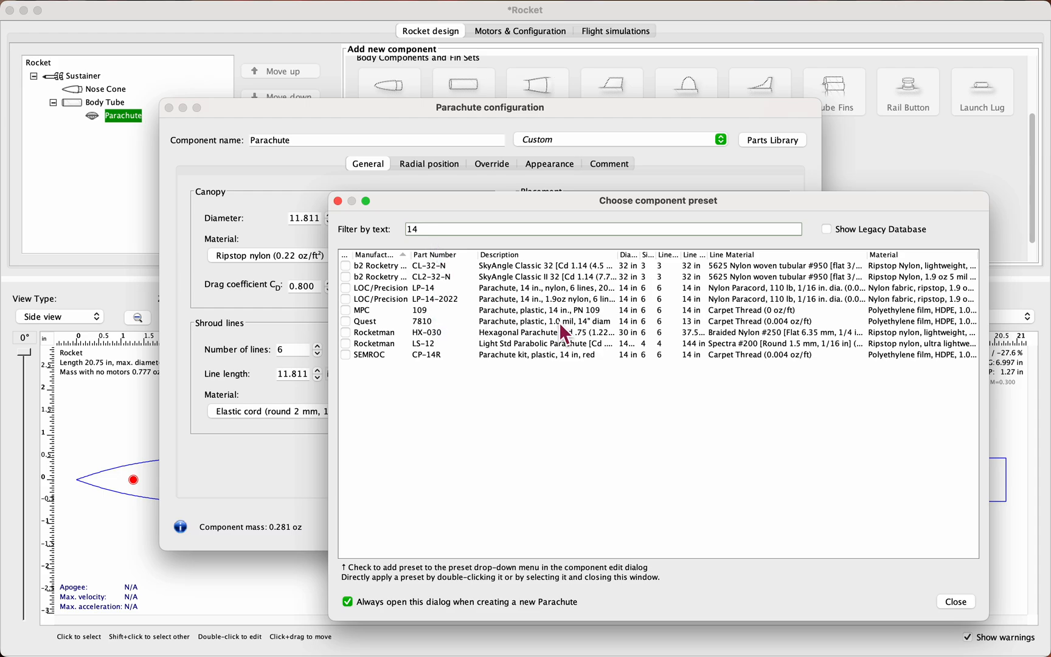
pyautogui.click(373, 322)
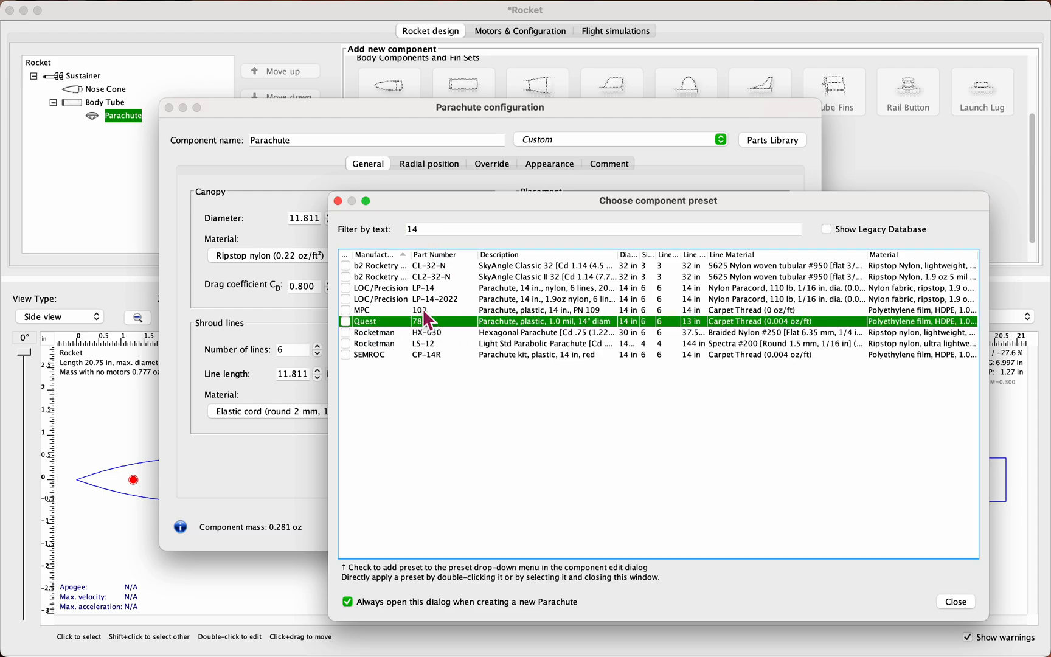
pyautogui.click(523, 230)
pyautogui.write('quest')
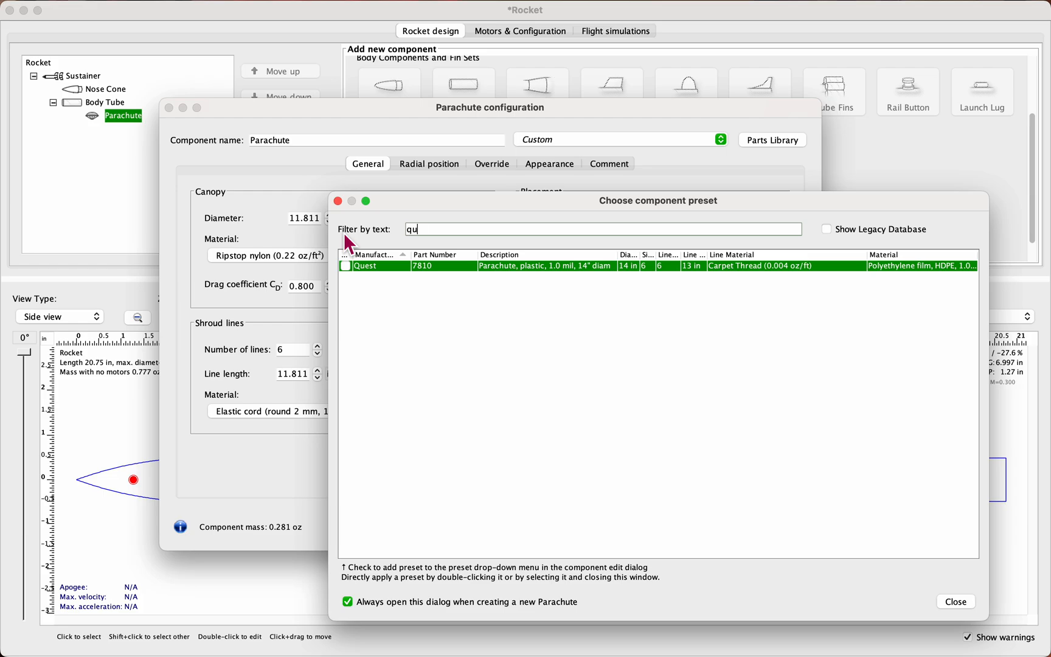
pyautogui.doubleClick(564, 268)
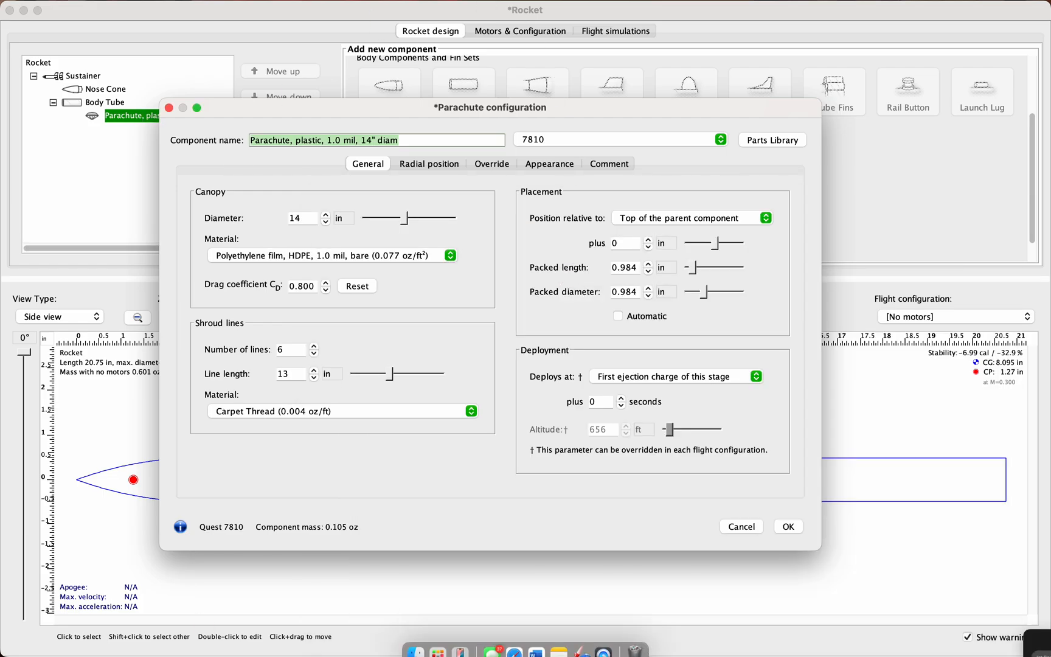
# Step: Set the parachute's packed length to 2 in and accept the configuration
pyautogui.moveTo(638, 108); pyautogui.dragTo(669, 5)
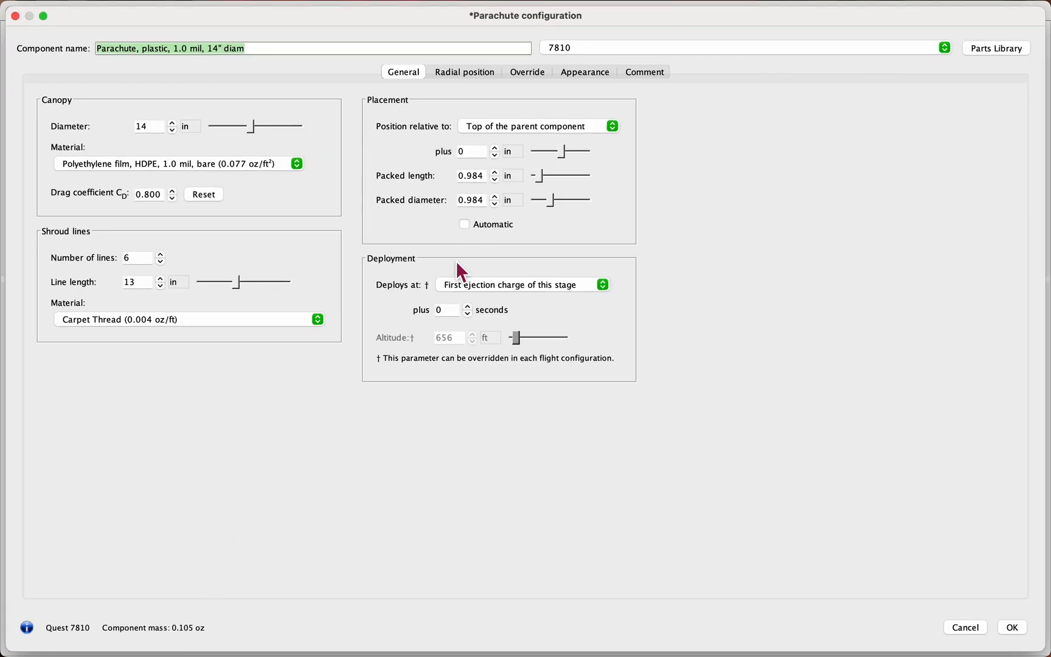
pyautogui.click(44, 16)
pyautogui.moveTo(81, 17); pyautogui.dragTo(391, 37)
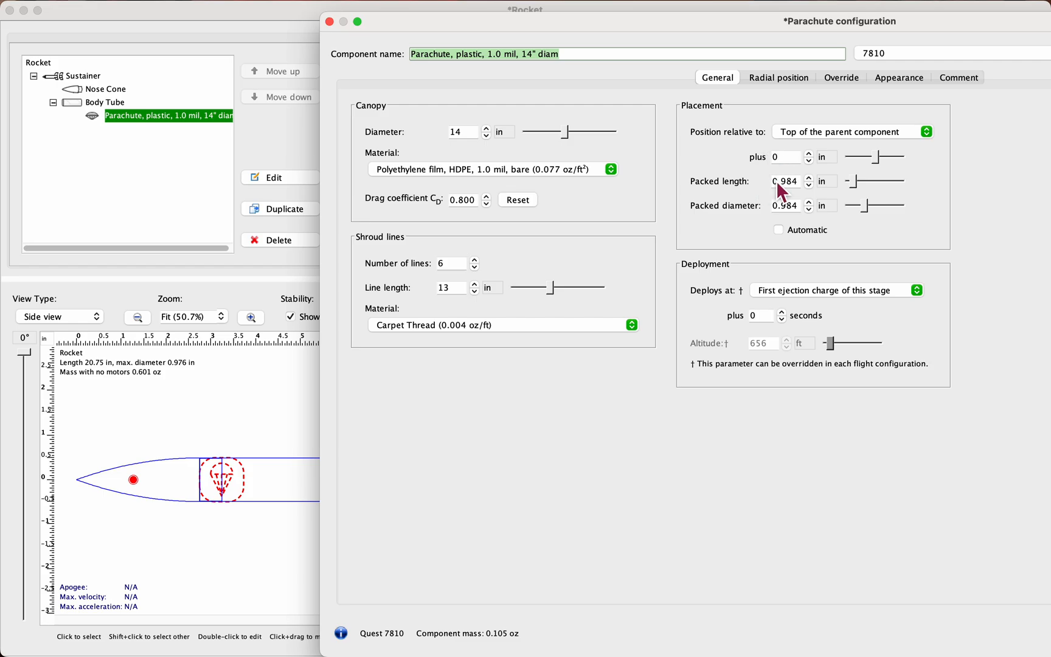
pyautogui.click(799, 181)
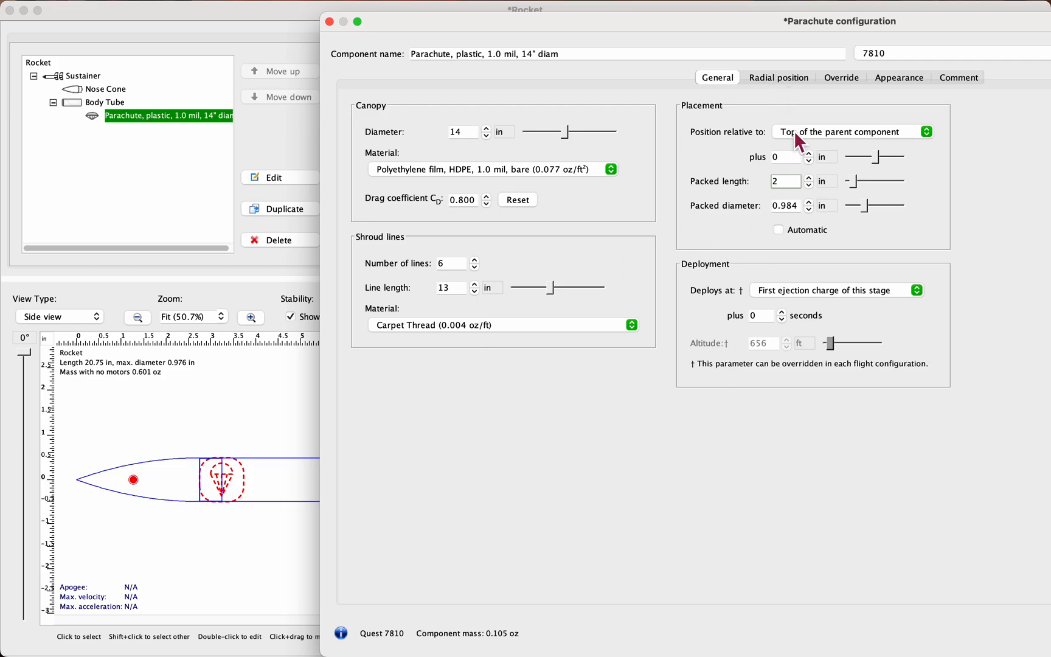
pyautogui.click(792, 159)
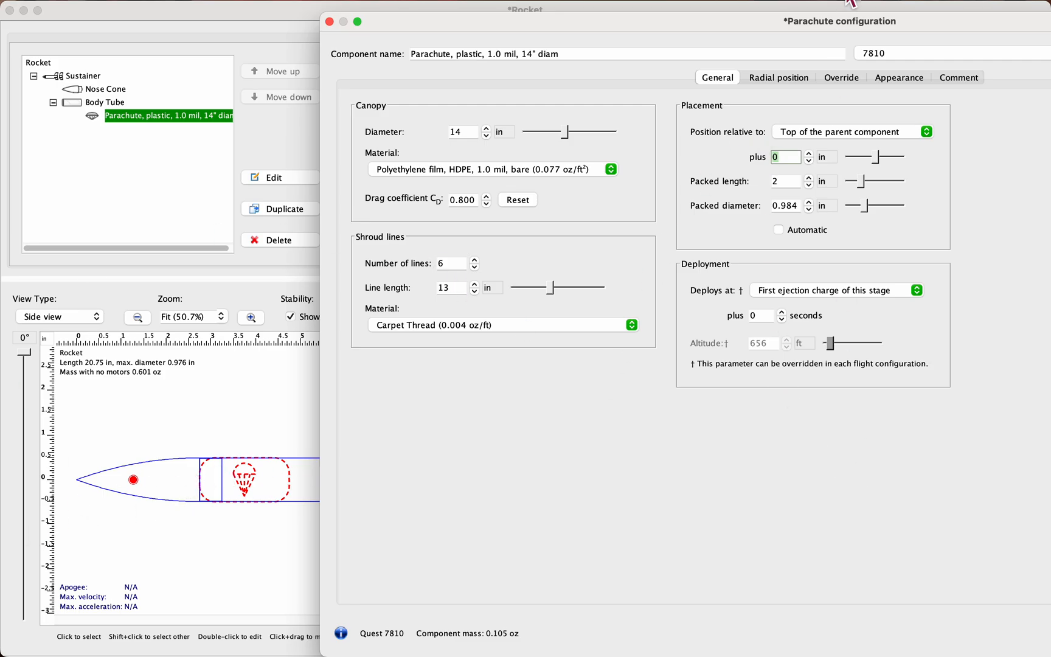
pyautogui.moveTo(842, 26); pyautogui.dragTo(519, 28)
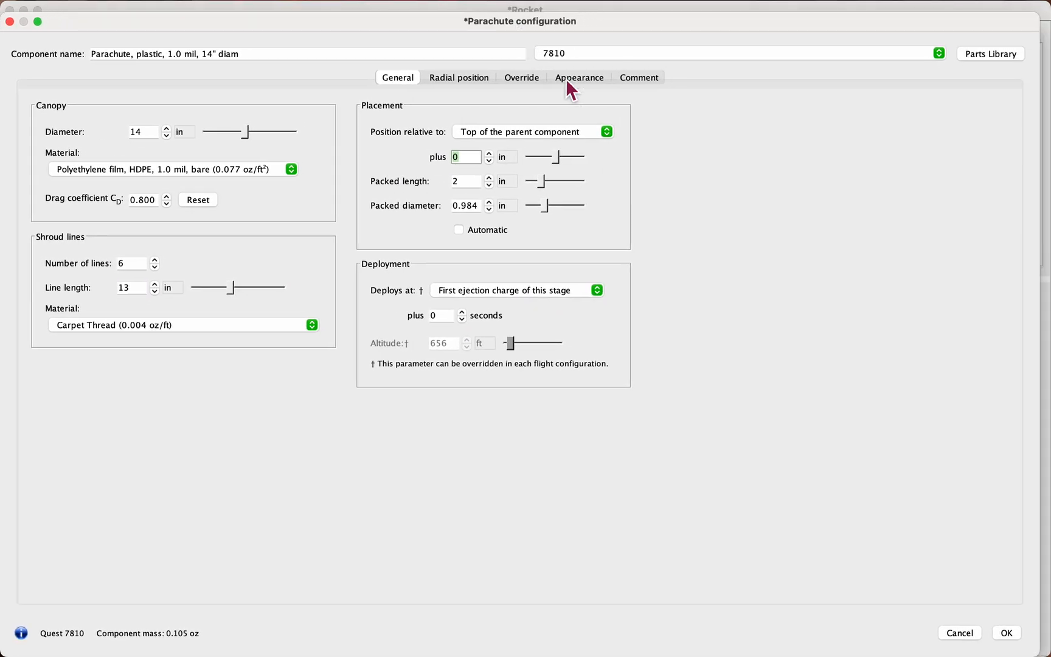
pyautogui.click(1014, 630)
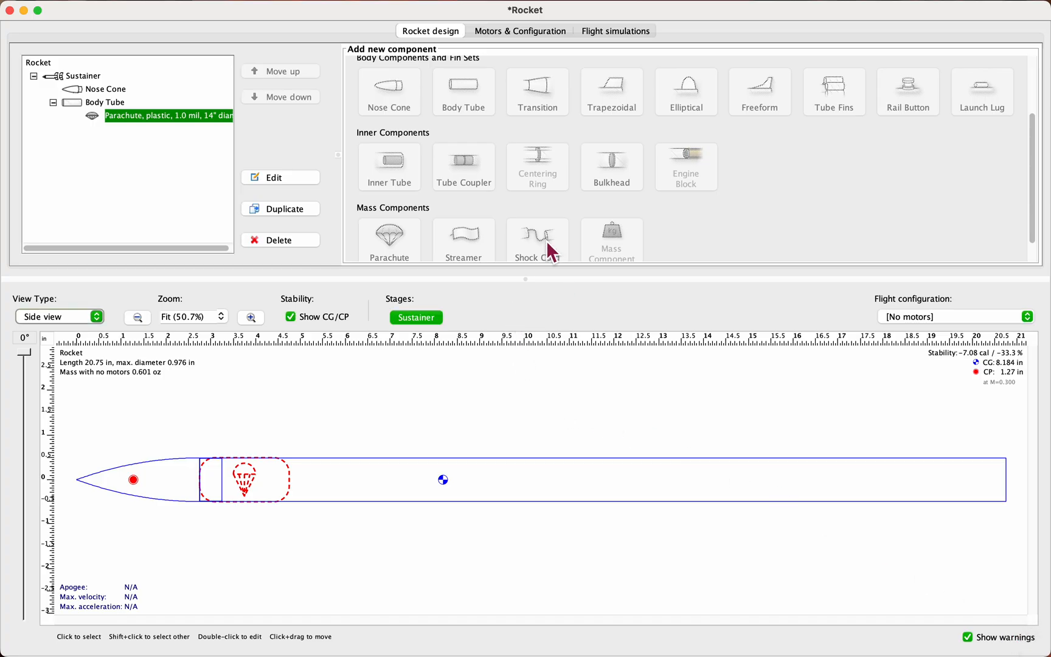
# Step: Add a shock cord to the body tube and accept its default length and elastic cord material
pyautogui.click(103, 90)
pyautogui.click(103, 105)
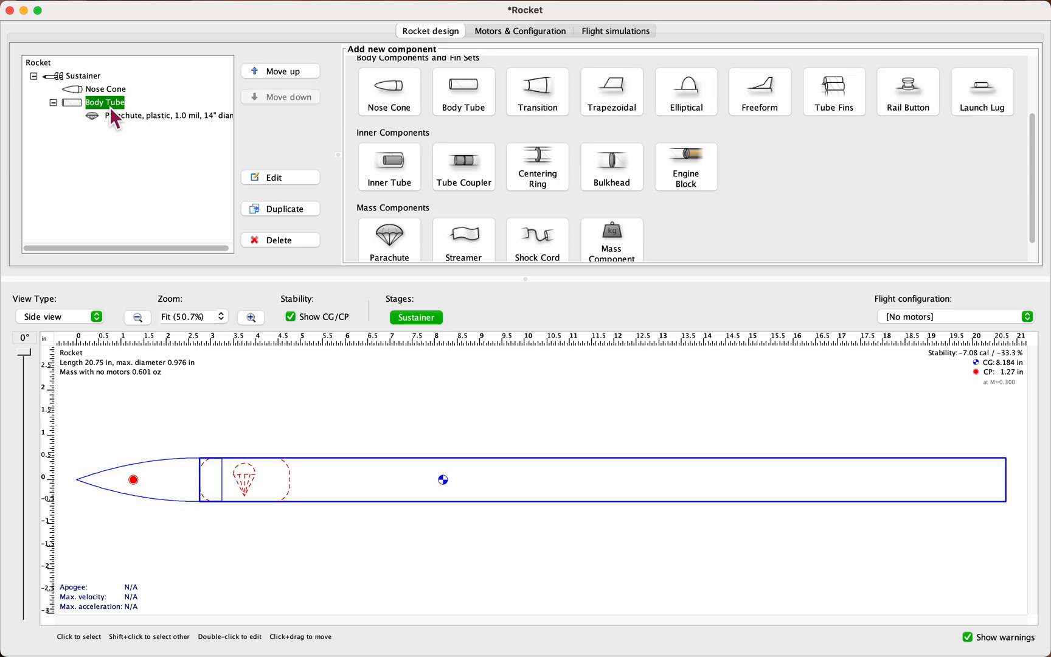
pyautogui.click(544, 238)
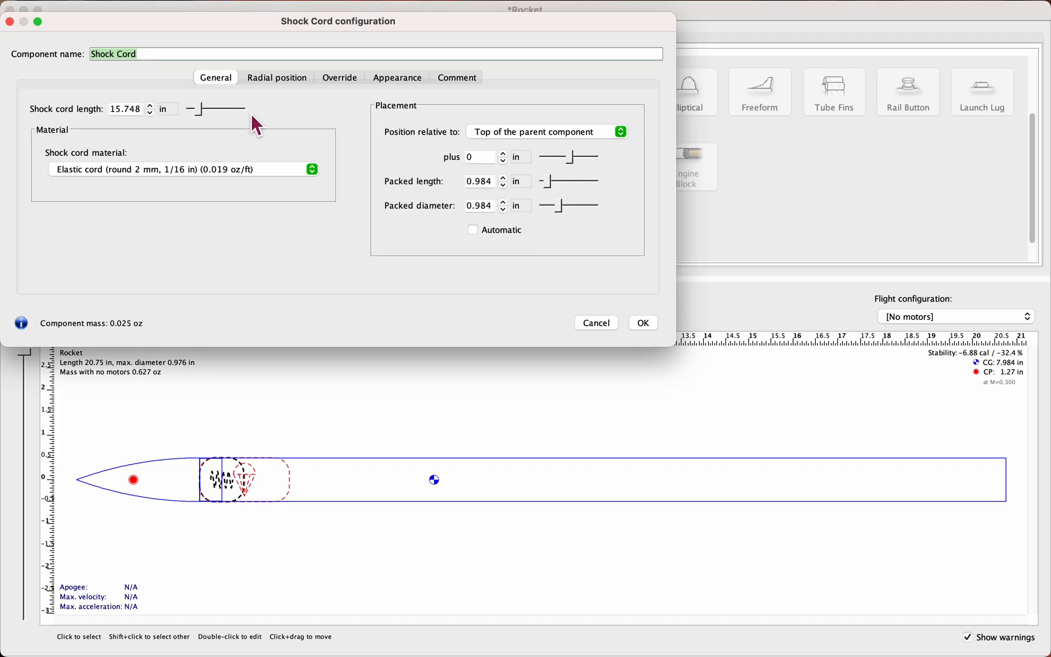
pyautogui.click(138, 109)
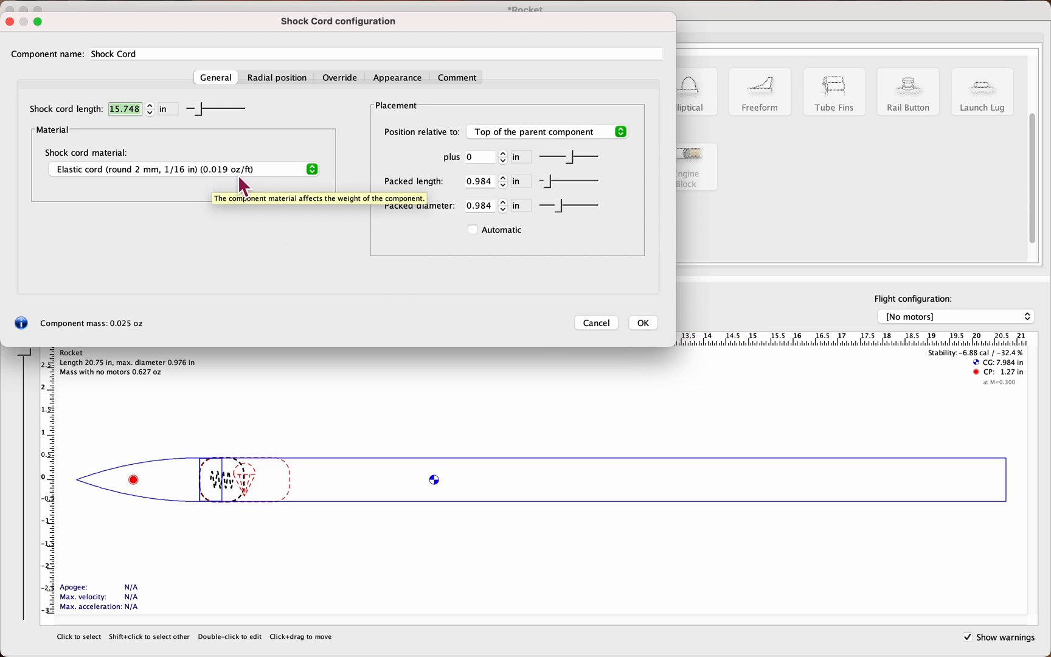
pyautogui.click(646, 325)
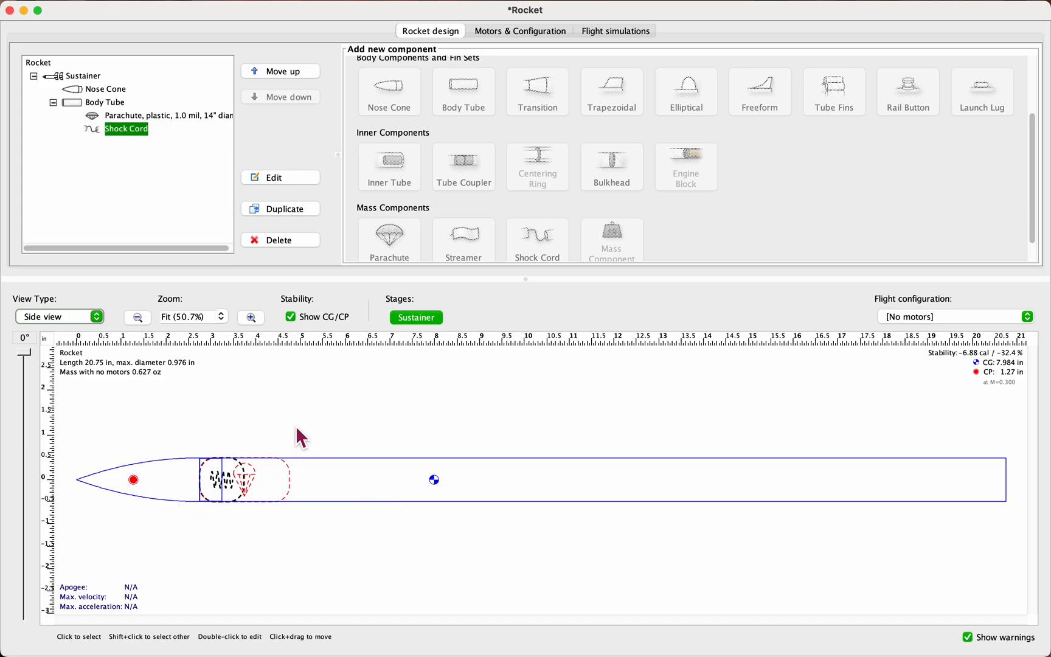
# Step: Add an inner tube to the body tube and unmark the BT_1.52_48 preset in the preset list
pyautogui.click(114, 92)
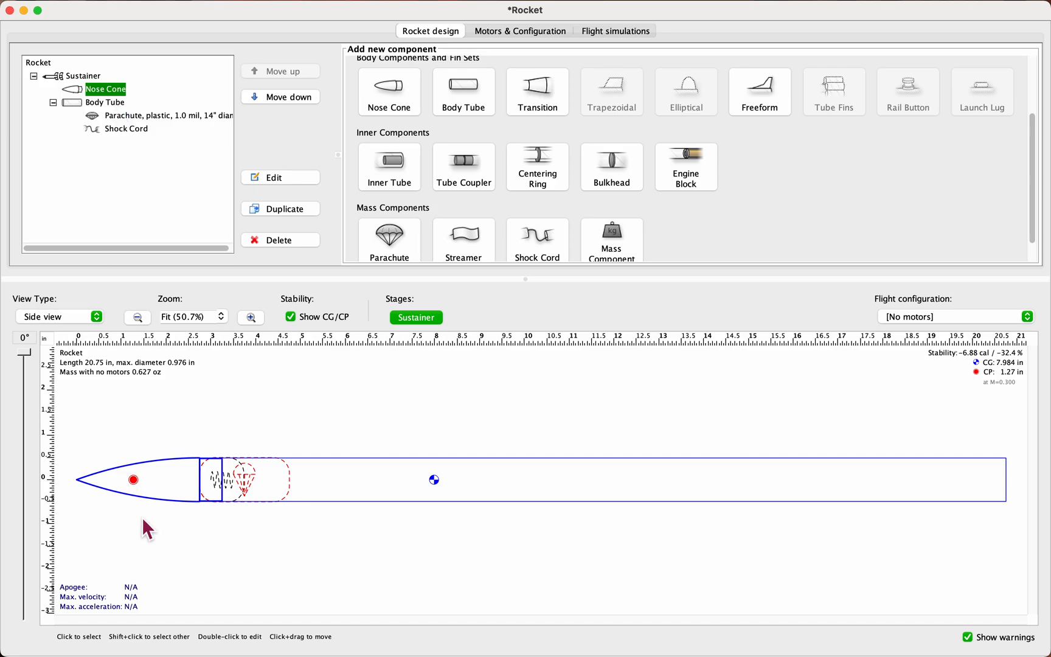
pyautogui.click(101, 107)
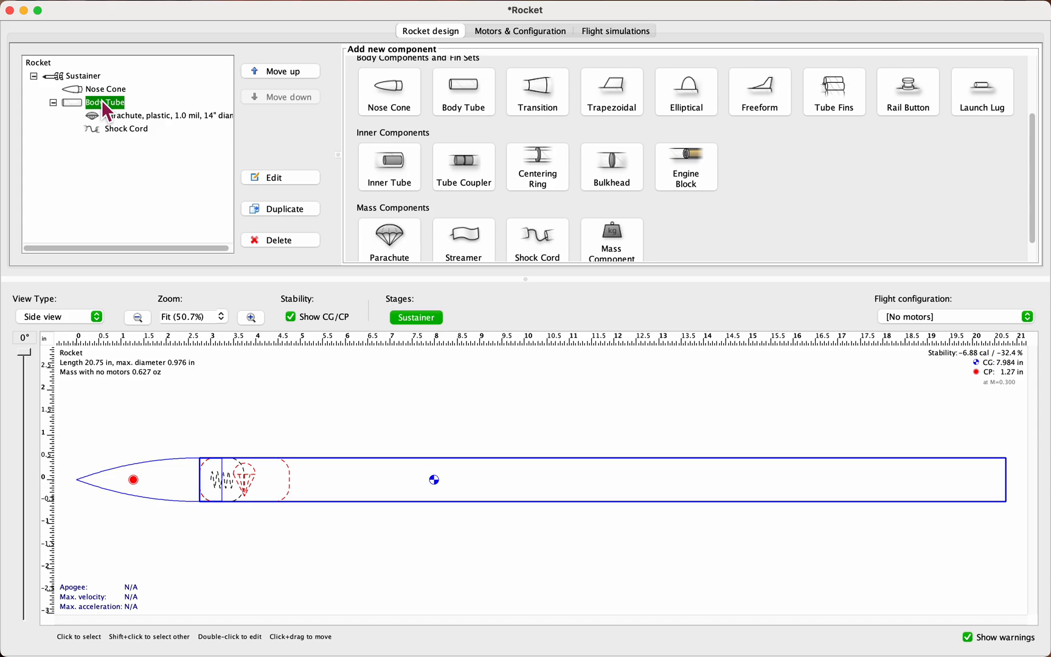
pyautogui.click(378, 162)
pyautogui.moveTo(284, 18); pyautogui.dragTo(378, 26)
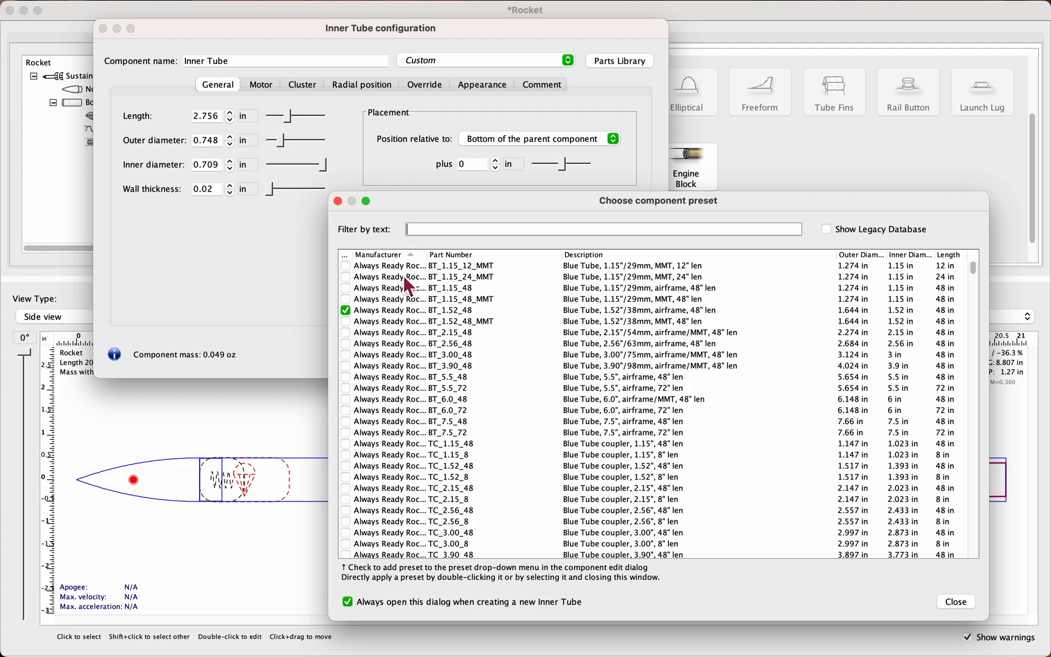
pyautogui.click(345, 310)
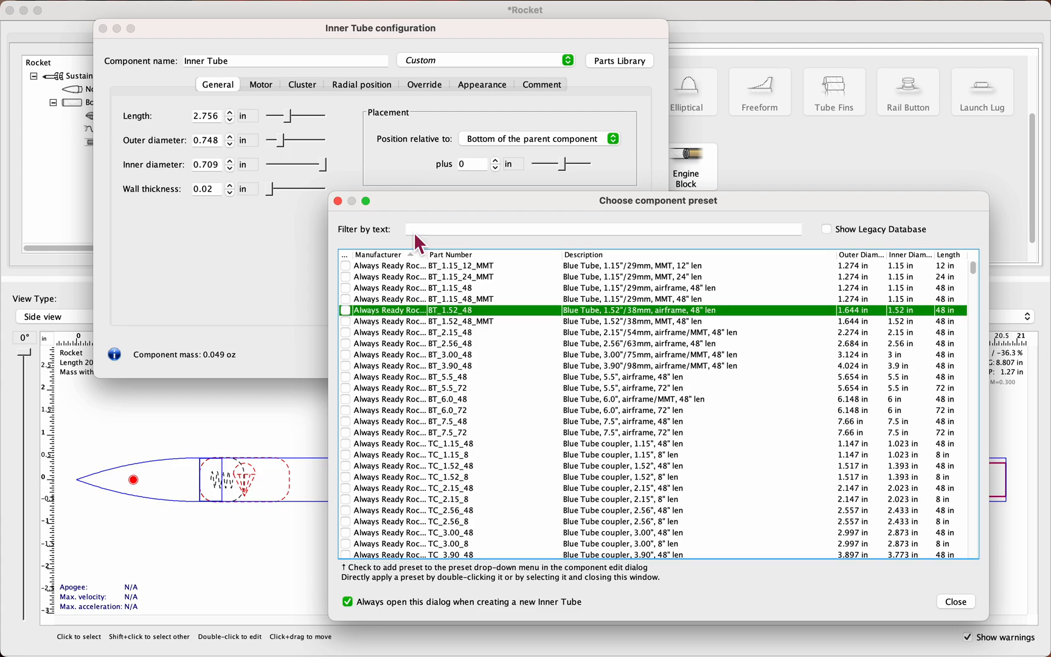
# Step: Try narrowing the inner tube presets to estes bt and clear the filter text
pyautogui.click(450, 233)
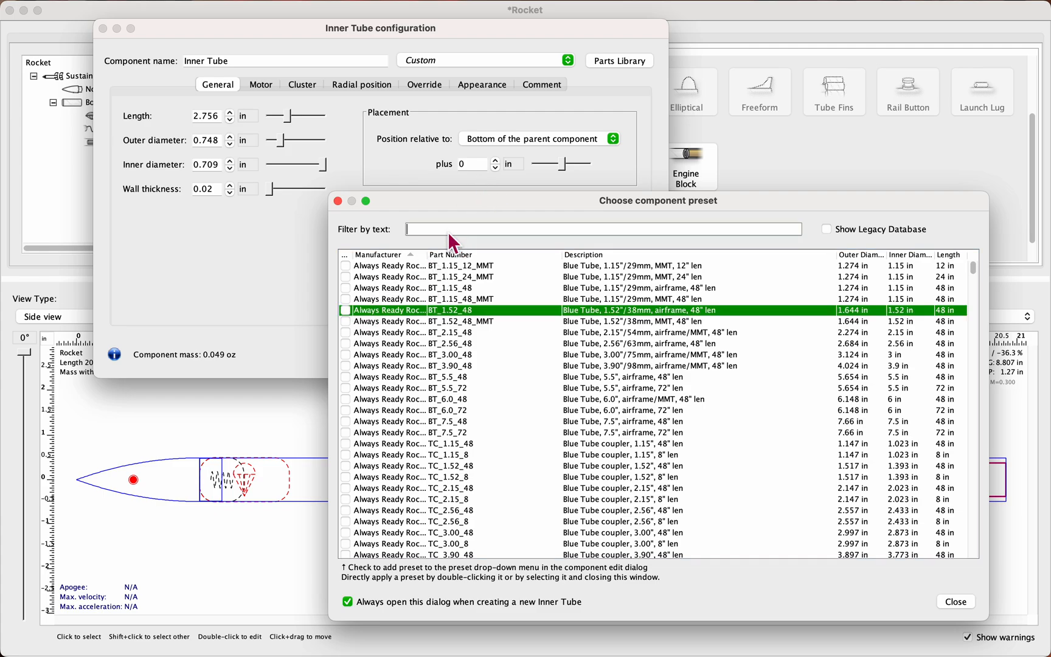
pyautogui.write('est')
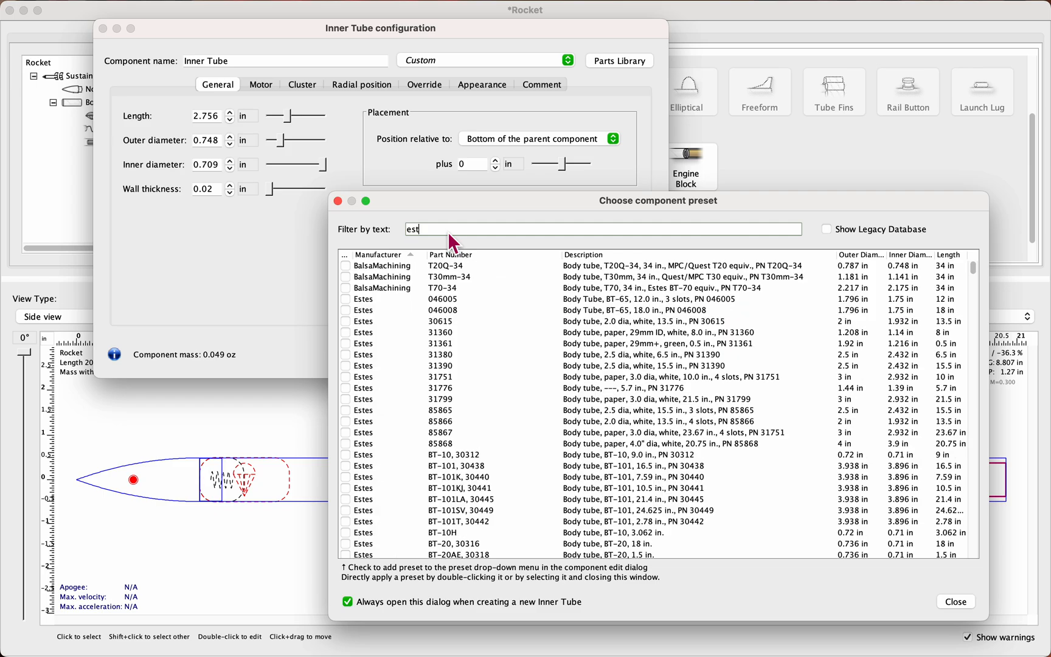
pyautogui.write('es')
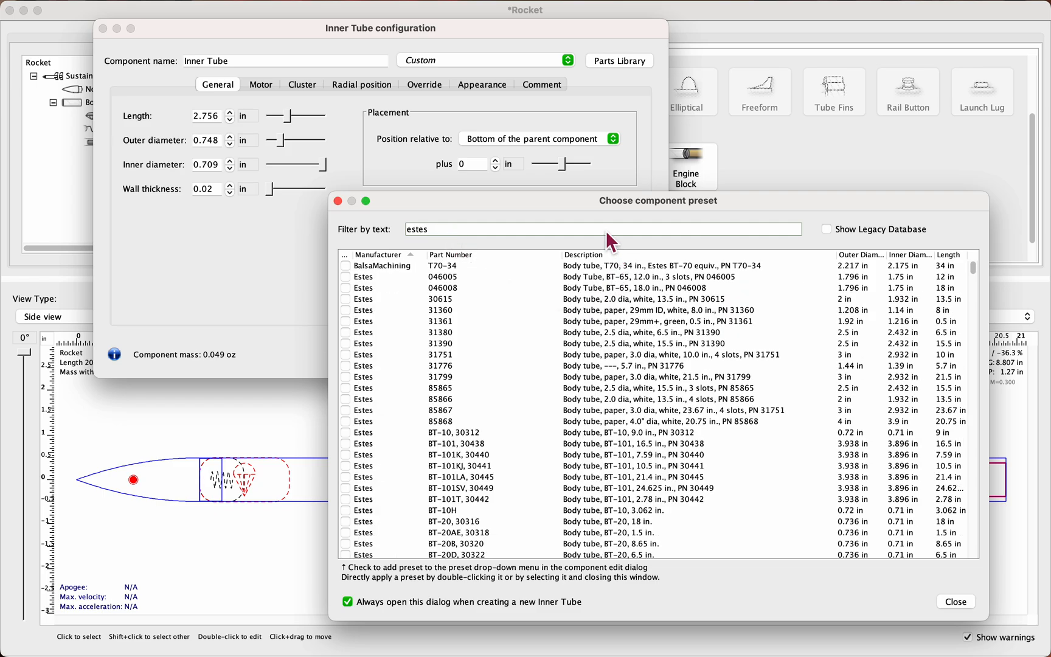
pyautogui.write(' bt')
pyautogui.press('BackSpace')
pyautogui.press('BackSpace')
pyautogui.press('BackSpace')
pyautogui.press('BackSpace')
pyautogui.press('BackSpace')
pyautogui.press('BackSpace')
pyautogui.press('BackSpace')
pyautogui.press('BackSpace')
# Step: Filter the inner tube presets by bt-20
pyautogui.write('bt')
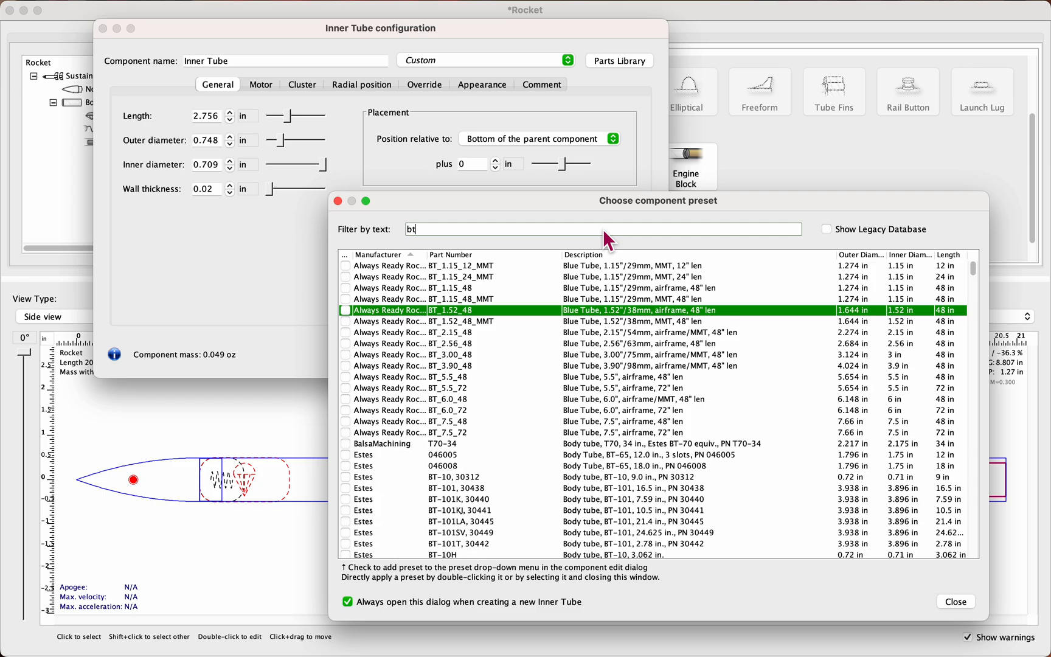
pyautogui.write('20')
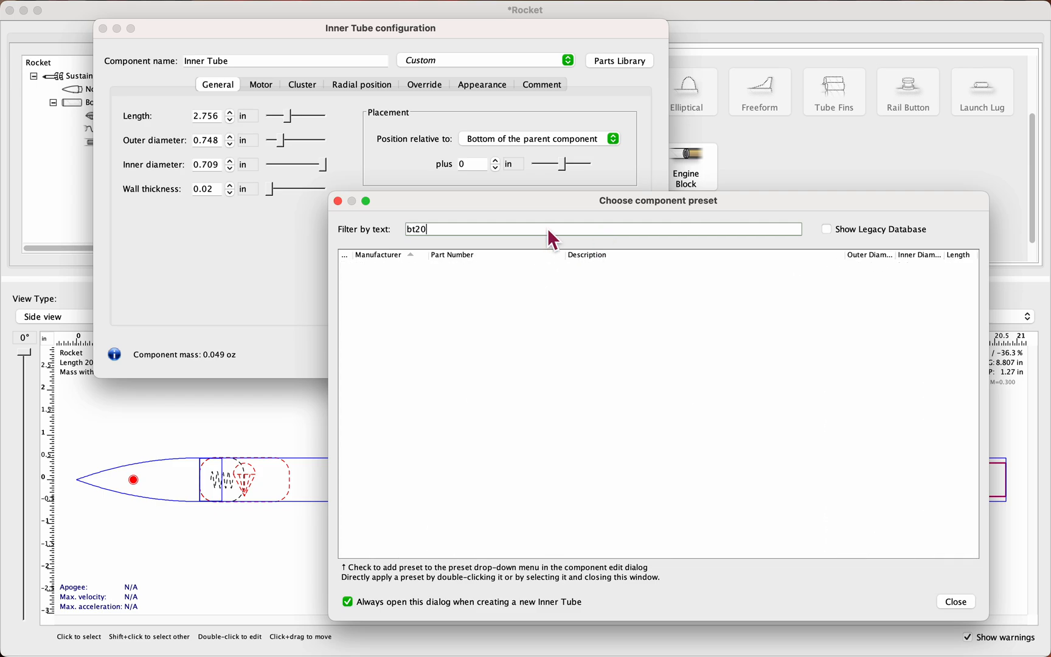
pyautogui.press('Left')
pyautogui.press('Left')
pyautogui.write('-')
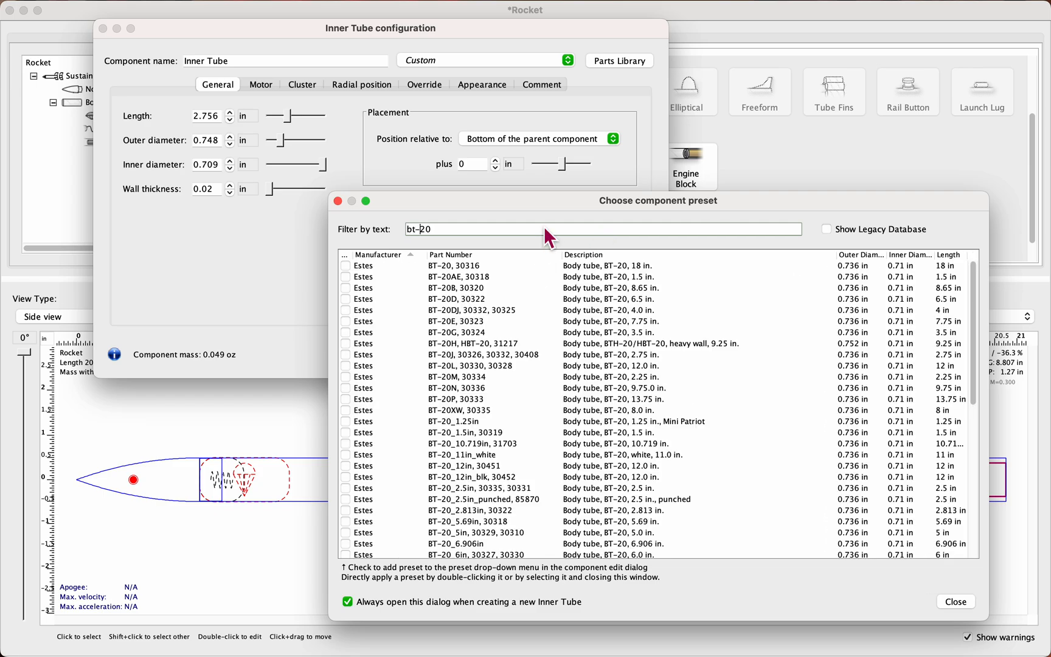
# Step: Compare the BT-20 tube lengths and apply the 2.75 in Estes BT-20J, 30326, 30332, 30408 preset to the inner tube
pyautogui.click(949, 266)
pyautogui.click(949, 277)
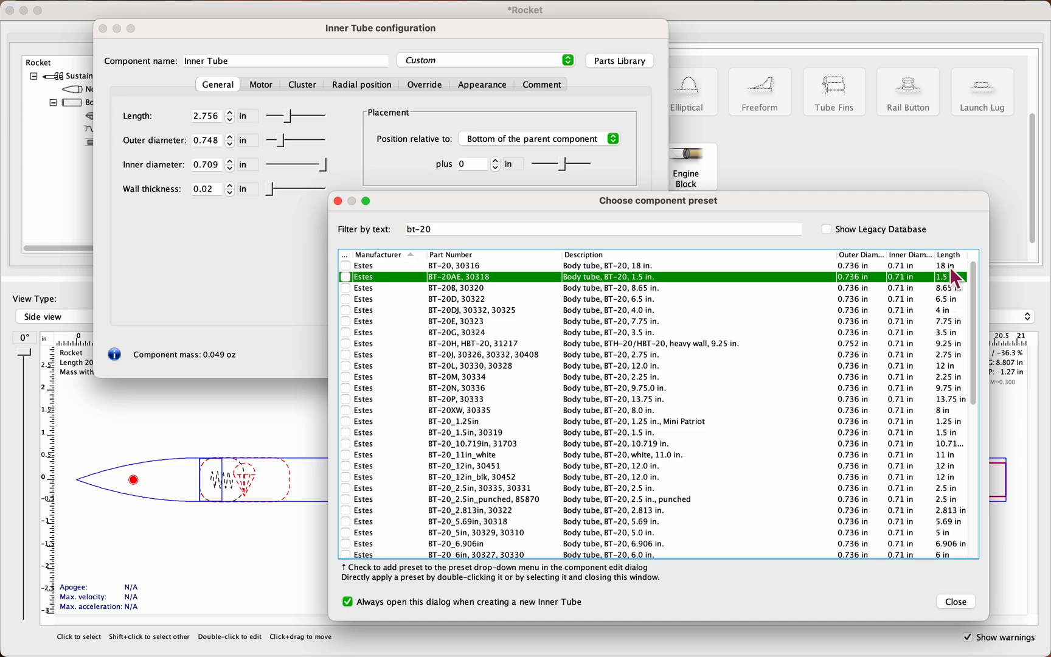
pyautogui.press('Up')
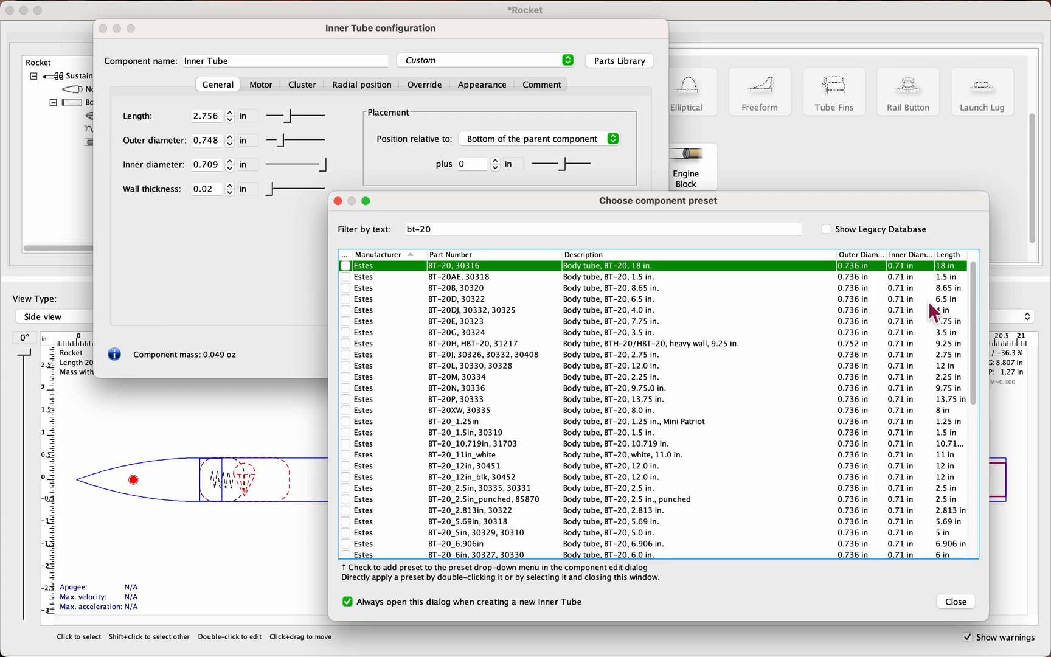
pyautogui.click(946, 359)
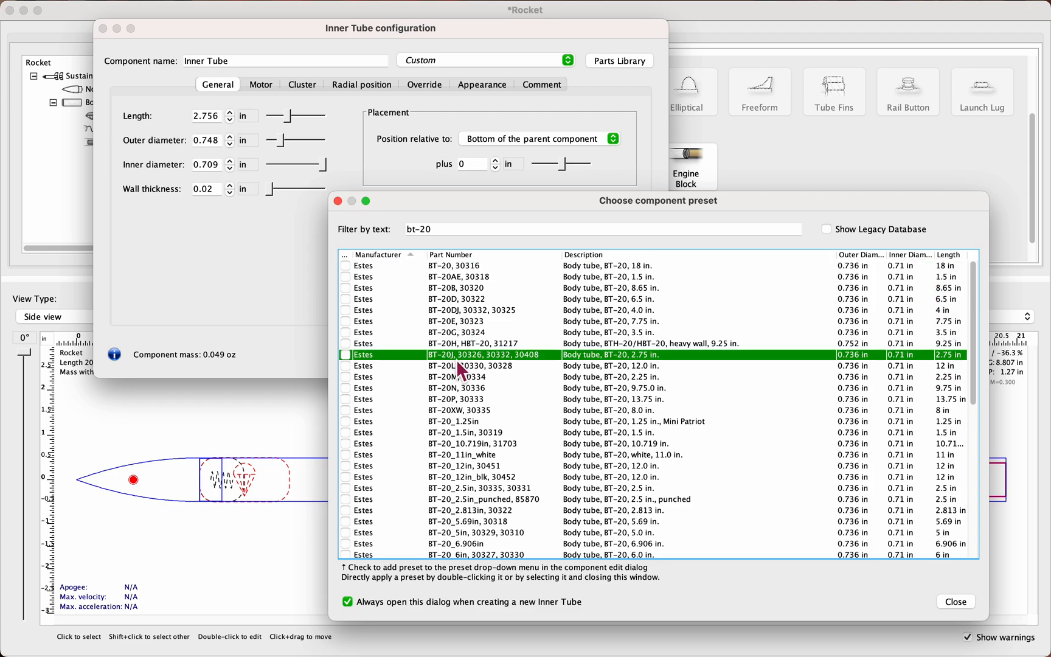
pyautogui.doubleClick(962, 356)
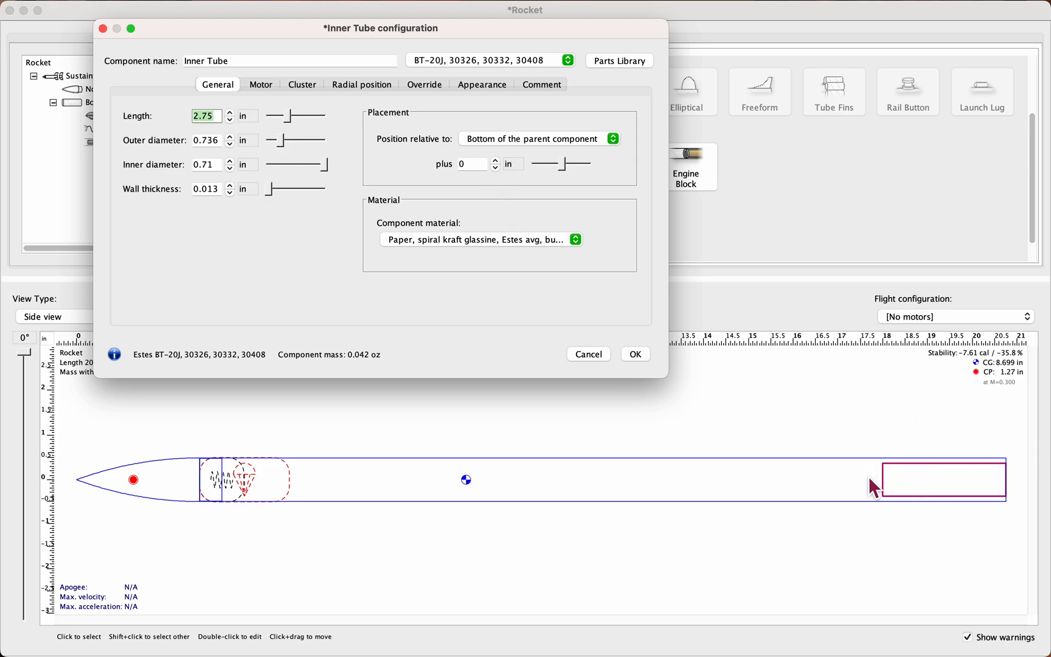
# Step: Try offsetting the inner tube 0.4 in from the body tube's bottom, return the offset to 0 and accept the configuration
pyautogui.moveTo(567, 164); pyautogui.dragTo(566, 171)
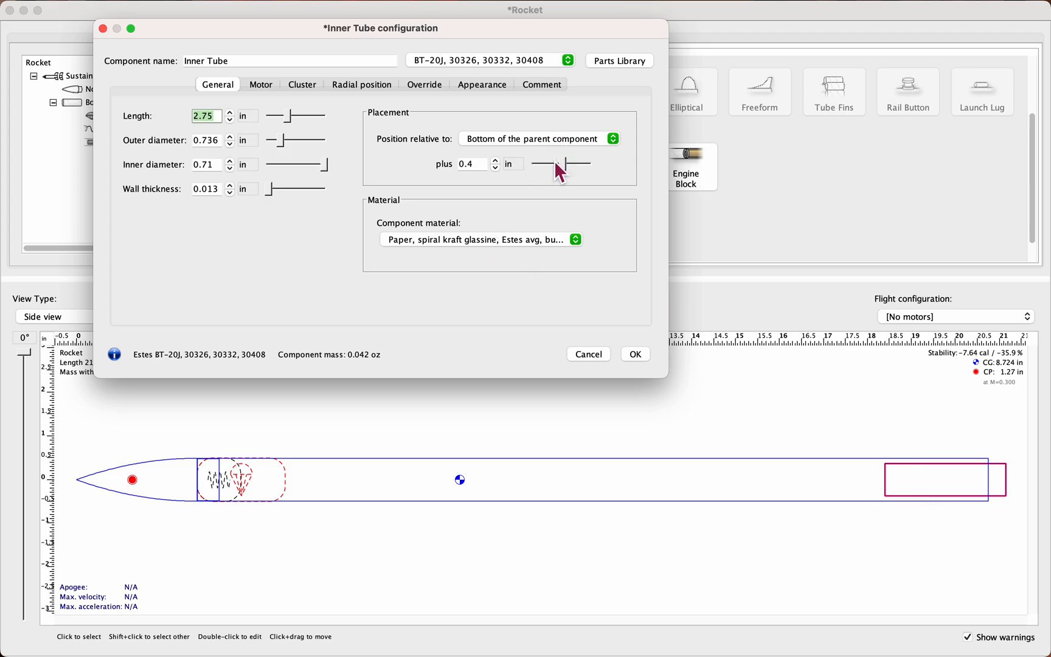
pyautogui.moveTo(567, 165); pyautogui.dragTo(565, 166)
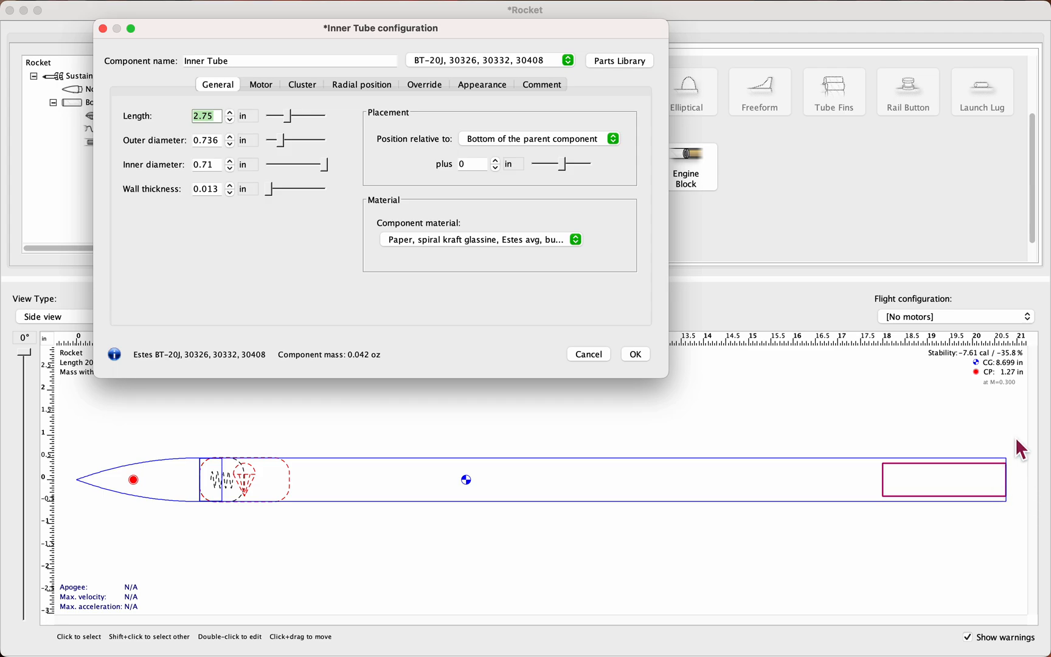
pyautogui.click(1015, 500)
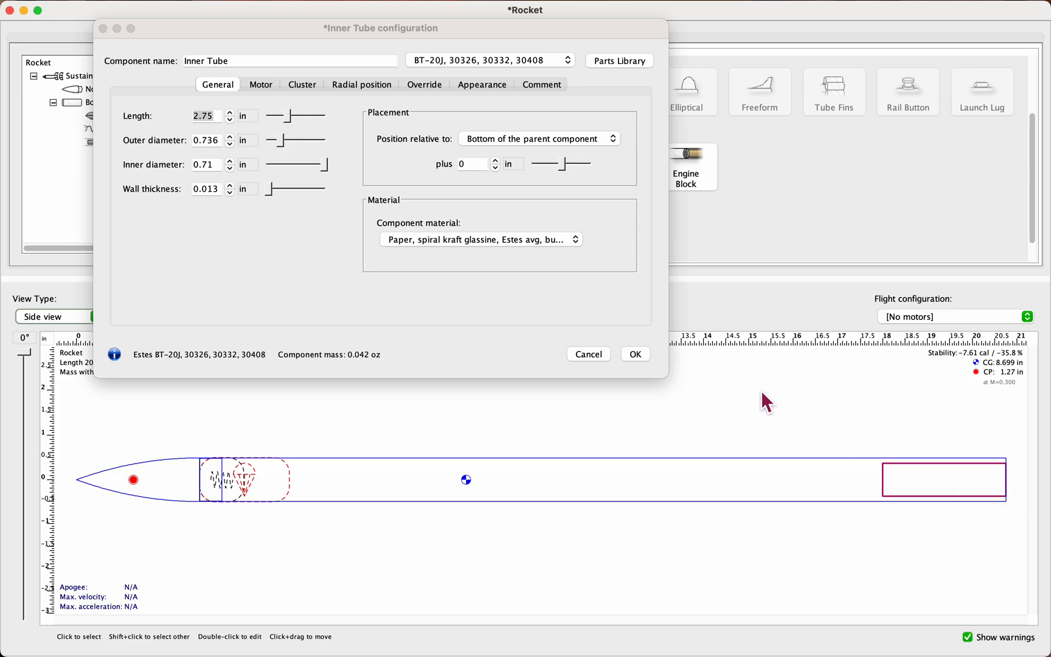
pyautogui.click(634, 357)
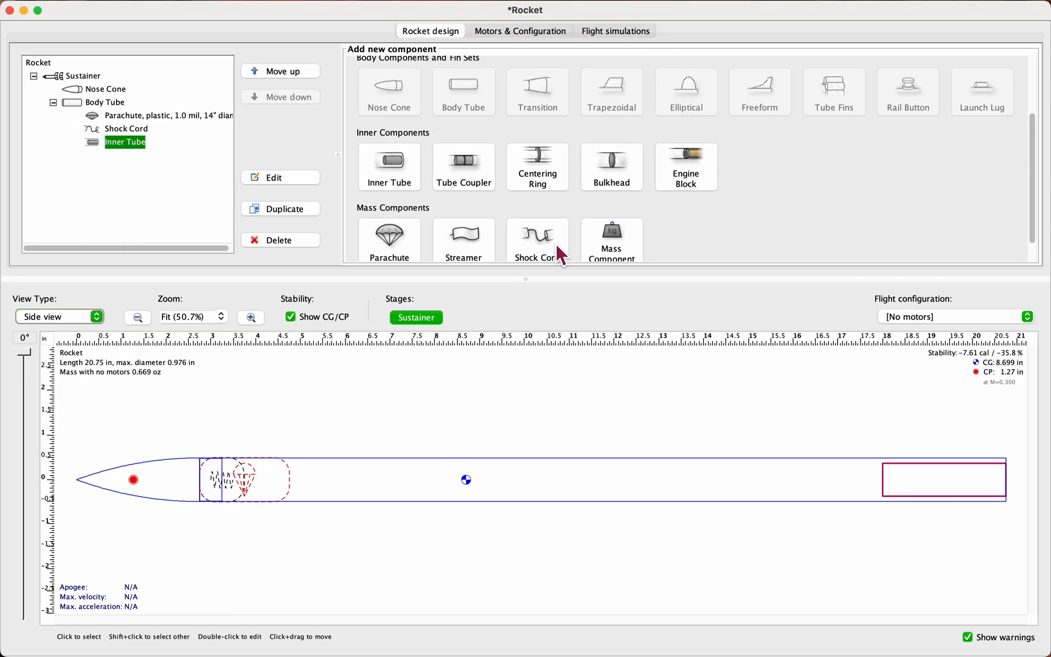
# Step: Designate the inner tube at the rocket's aft end as a motor mount and accept its configuration
pyautogui.doubleClick(949, 498)
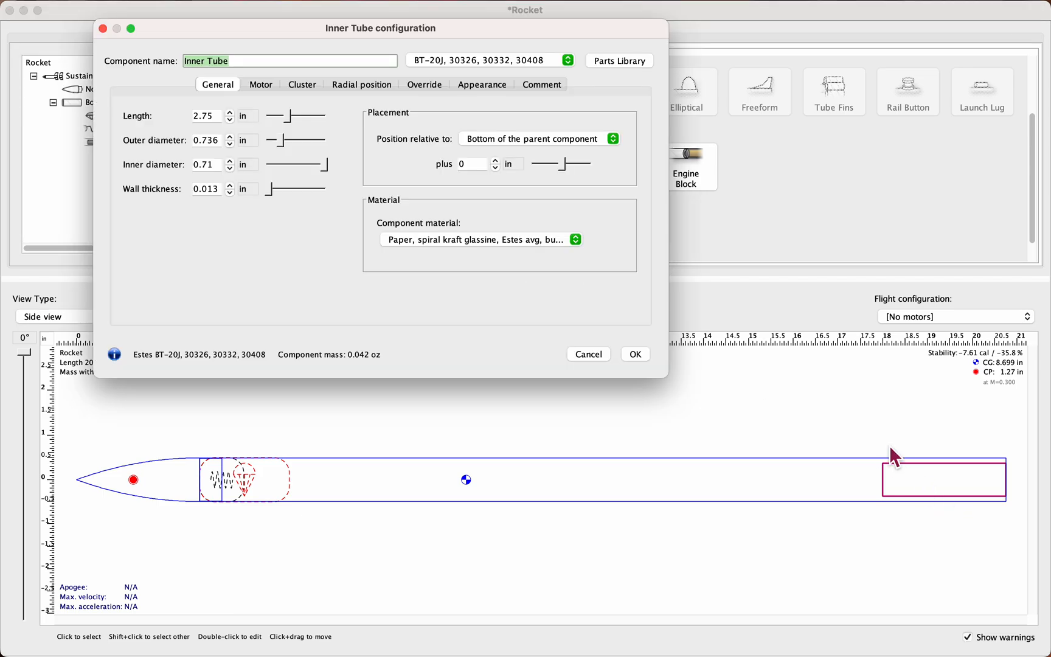
pyautogui.click(260, 84)
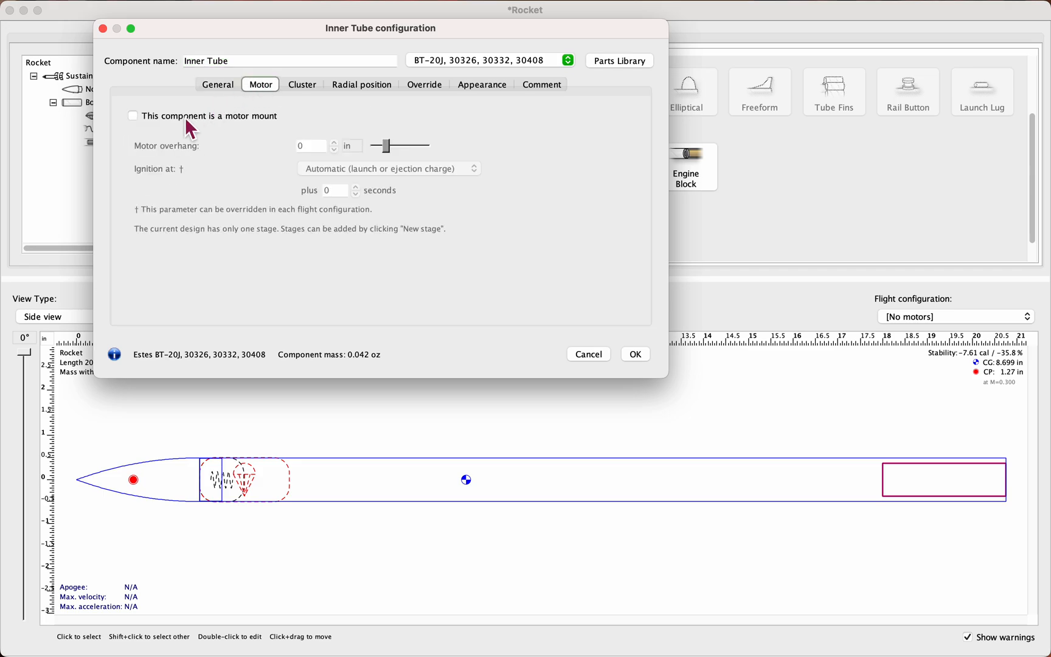
pyautogui.click(134, 116)
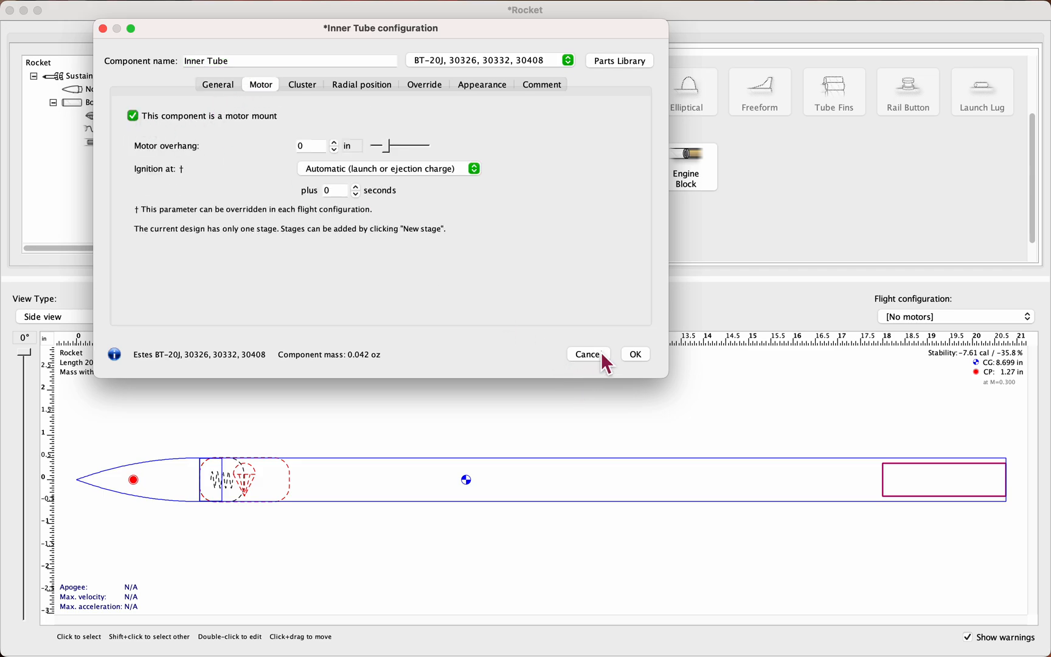
pyautogui.click(636, 355)
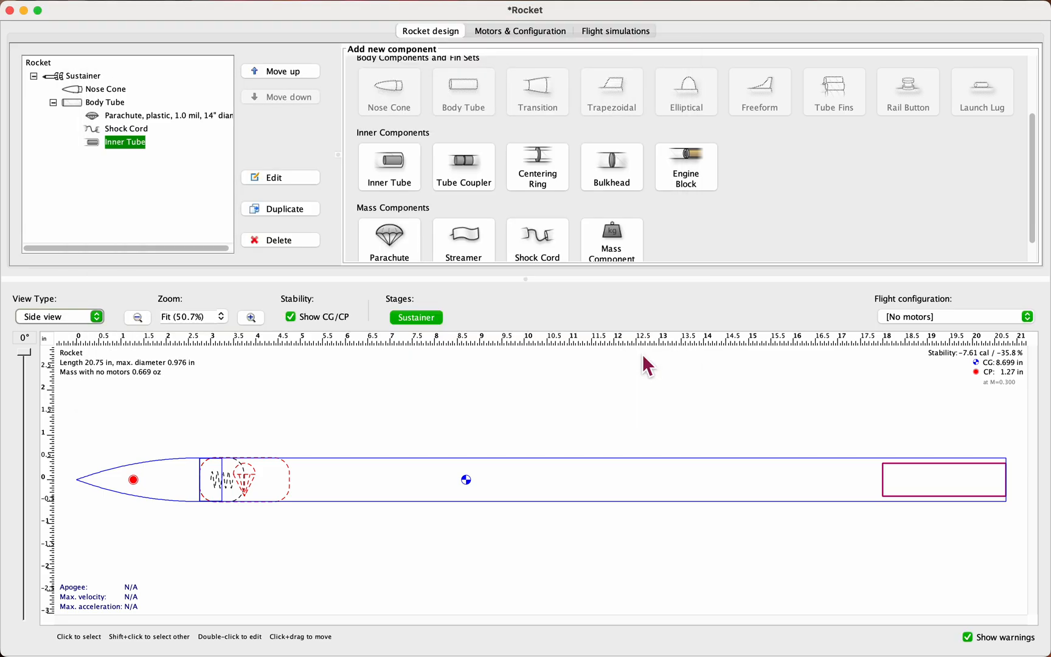
# Step: Add a centering ring to the inner tube, filter the presets by este and apply RA-2050, 3110, BT-20 to BT-50
pyautogui.click(545, 172)
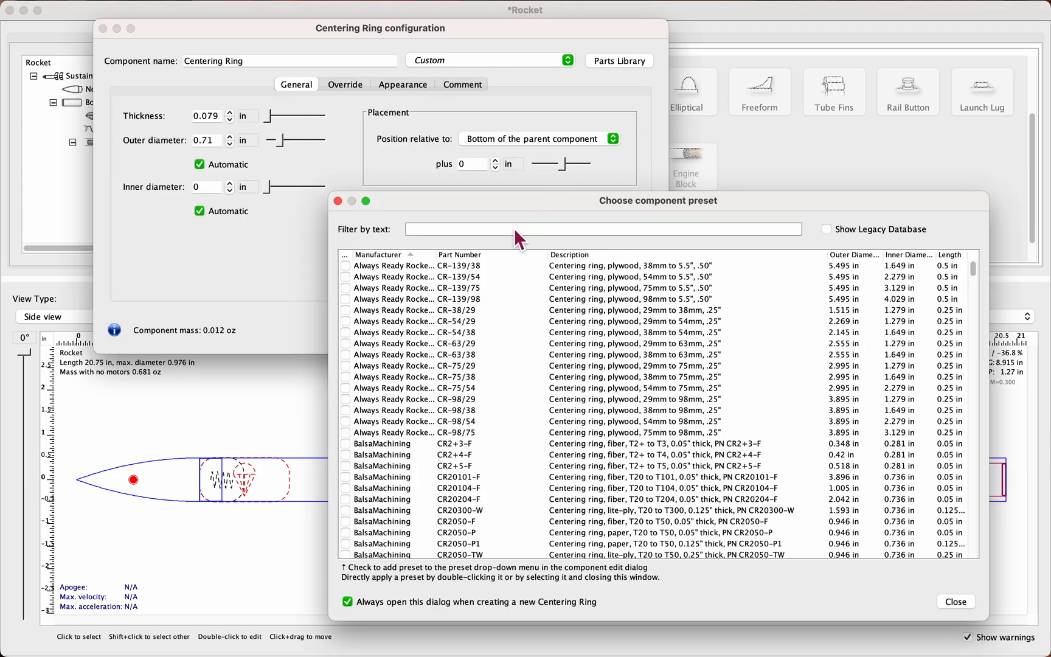
pyautogui.write('este')
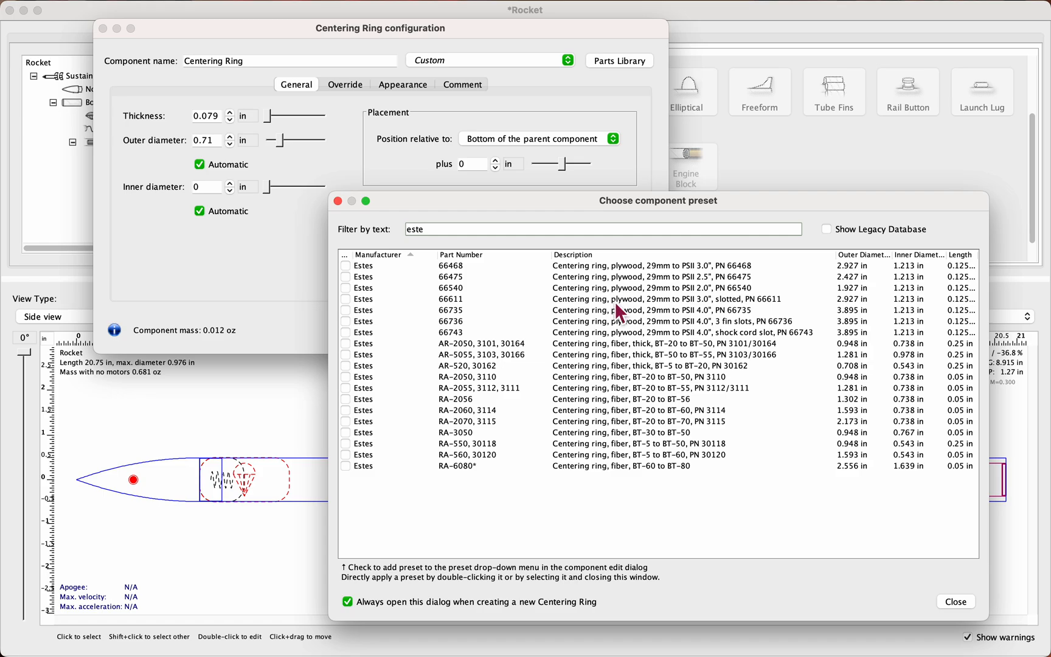
pyautogui.click(652, 382)
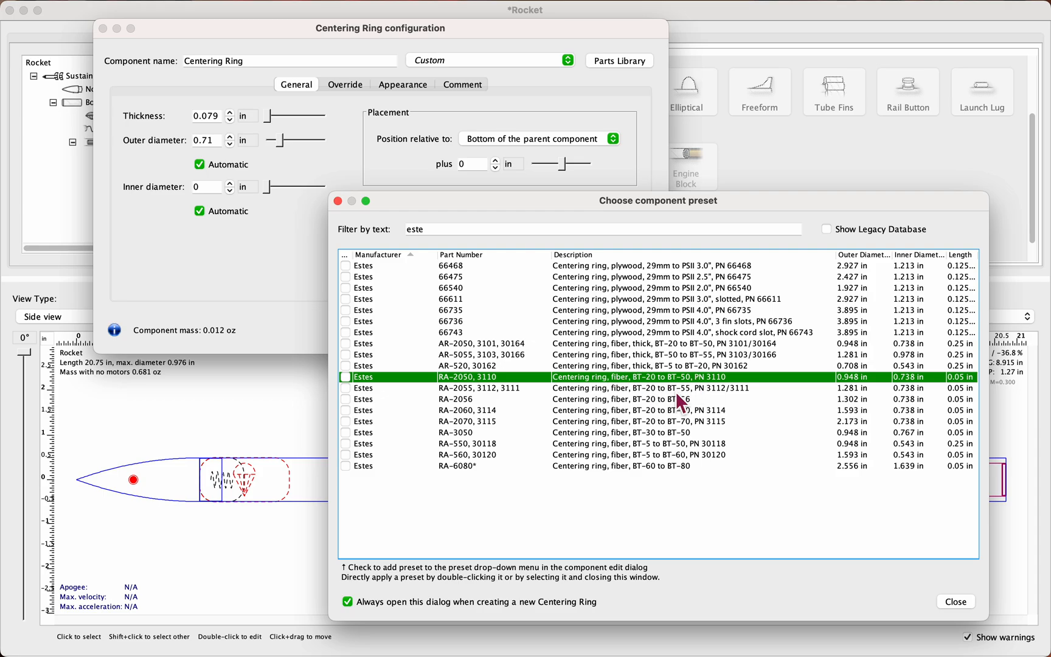
pyautogui.doubleClick(685, 379)
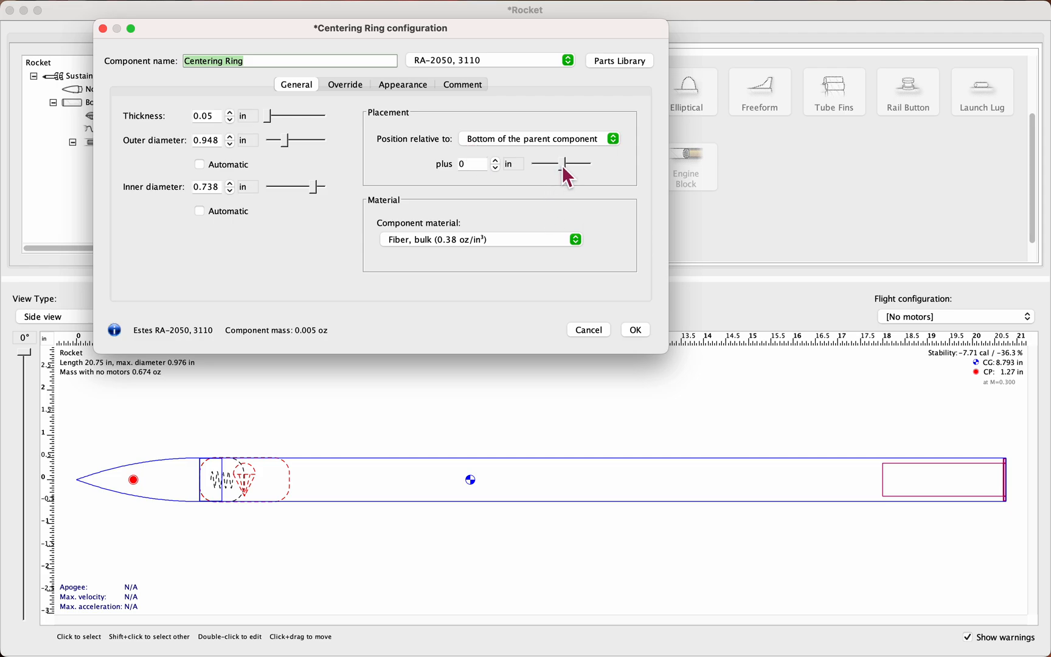
# Step: Try offsetting the centering ring -0.1 in from the inner tube's bottom, return the offset to 0 and accept the configuration
pyautogui.moveTo(564, 170); pyautogui.dragTo(566, 166)
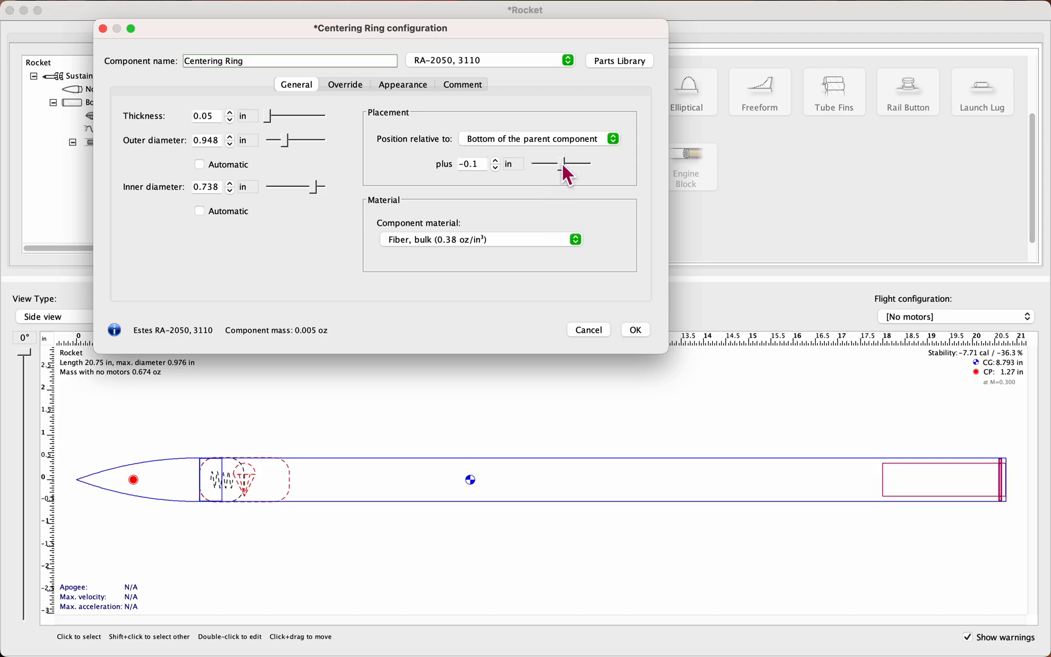
pyautogui.click(497, 168)
pyautogui.click(496, 165)
pyautogui.click(495, 163)
pyautogui.doubleClick(484, 164)
pyautogui.write('0')
pyautogui.press('Return')
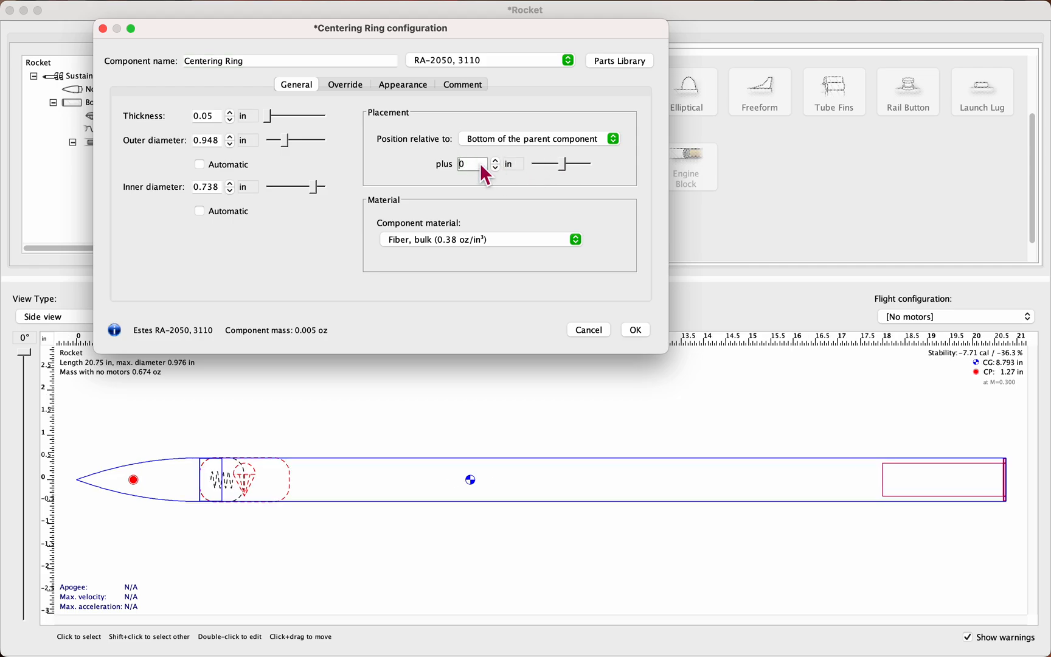
pyautogui.click(636, 329)
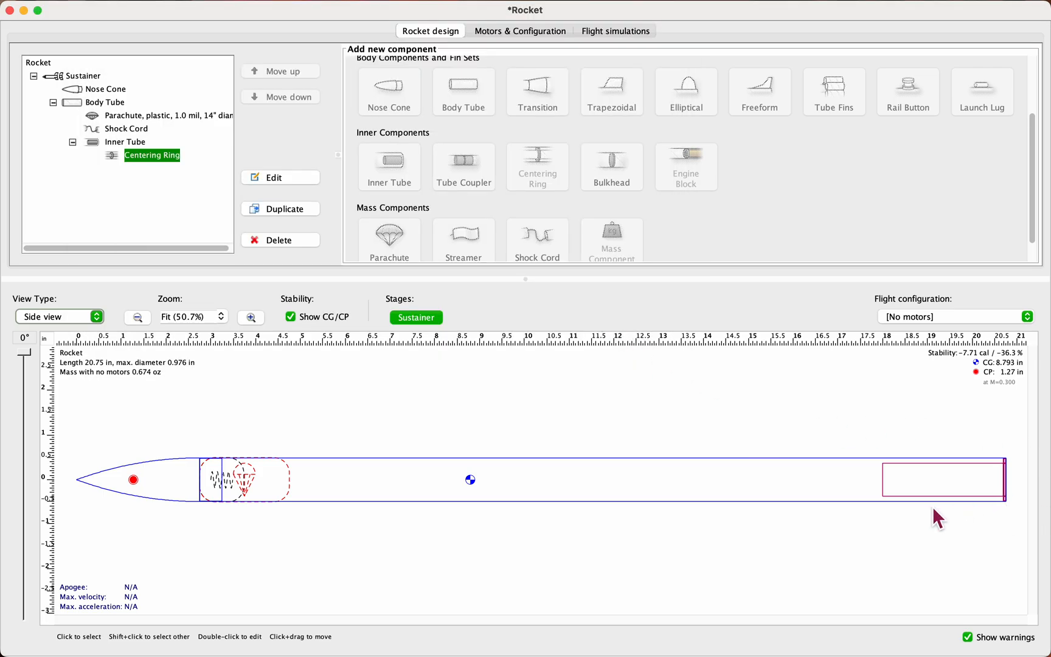
# Step: Duplicate the centering ring on the inner tube
pyautogui.rightClick(172, 155)
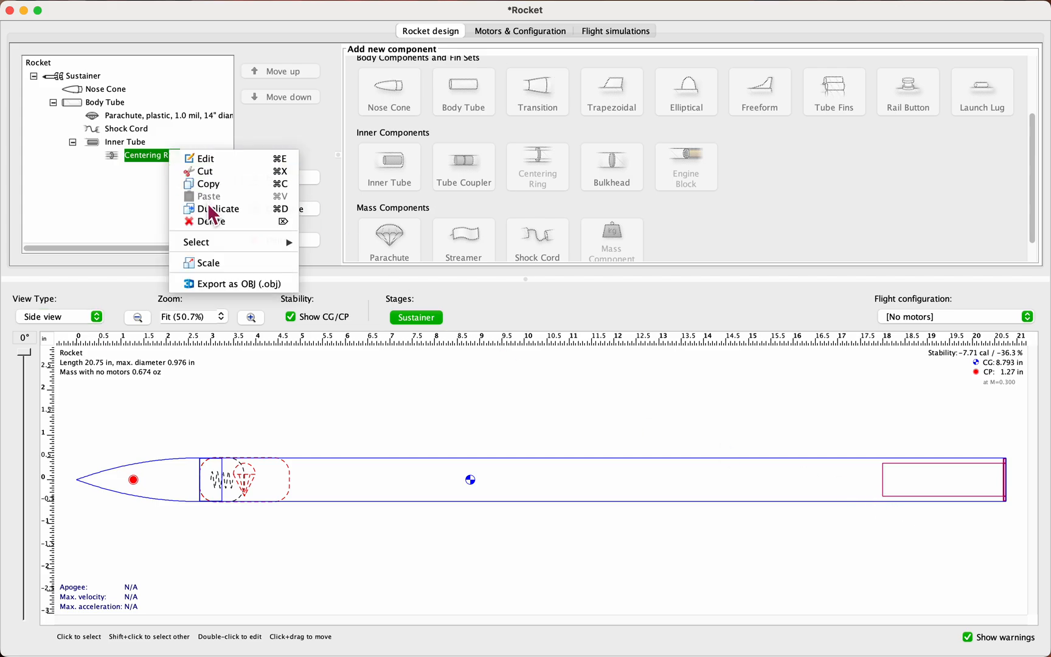
pyautogui.click(291, 139)
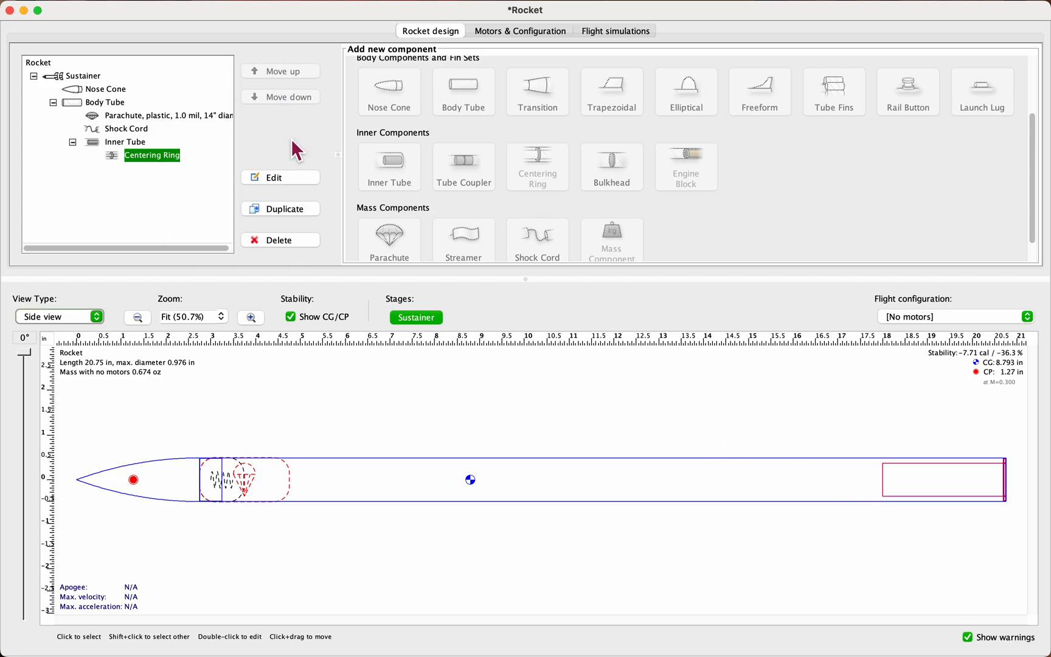
pyautogui.click(306, 219)
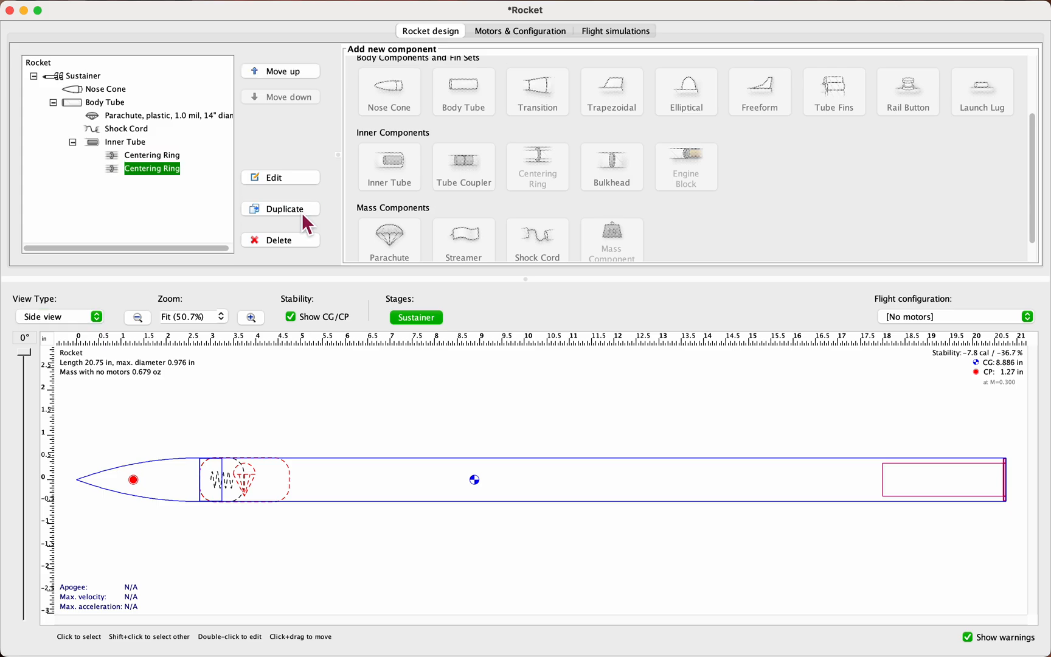
# Step: Offset the duplicate centering ring -2.7 in from the inner tube's bottom and accept its configuration
pyautogui.doubleClick(168, 173)
pyautogui.moveTo(567, 163); pyautogui.dragTo(535, 164)
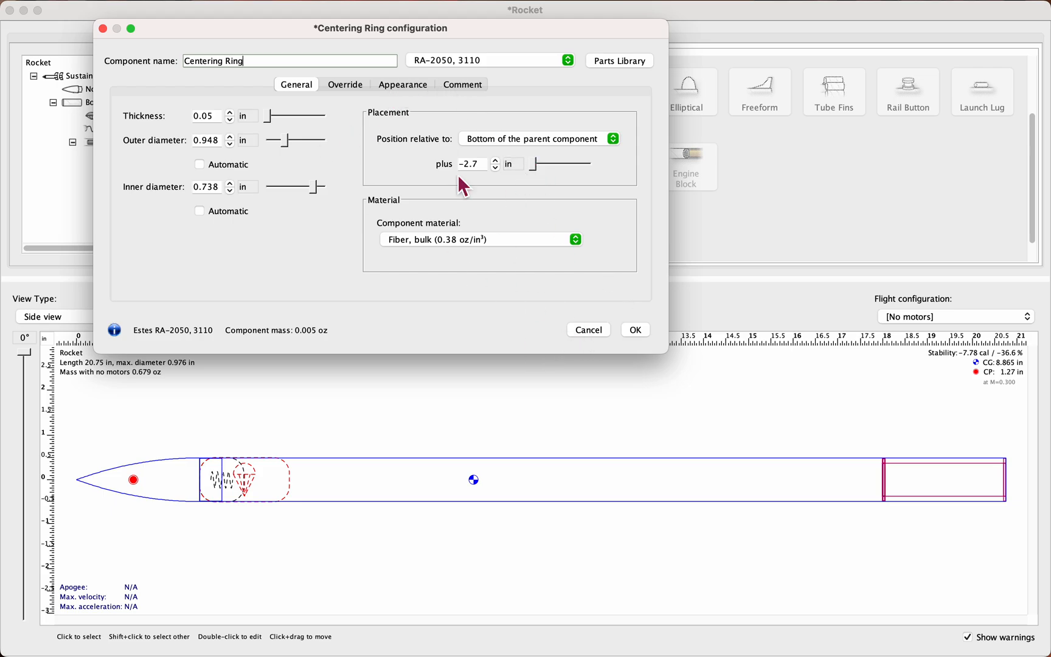
pyautogui.click(401, 88)
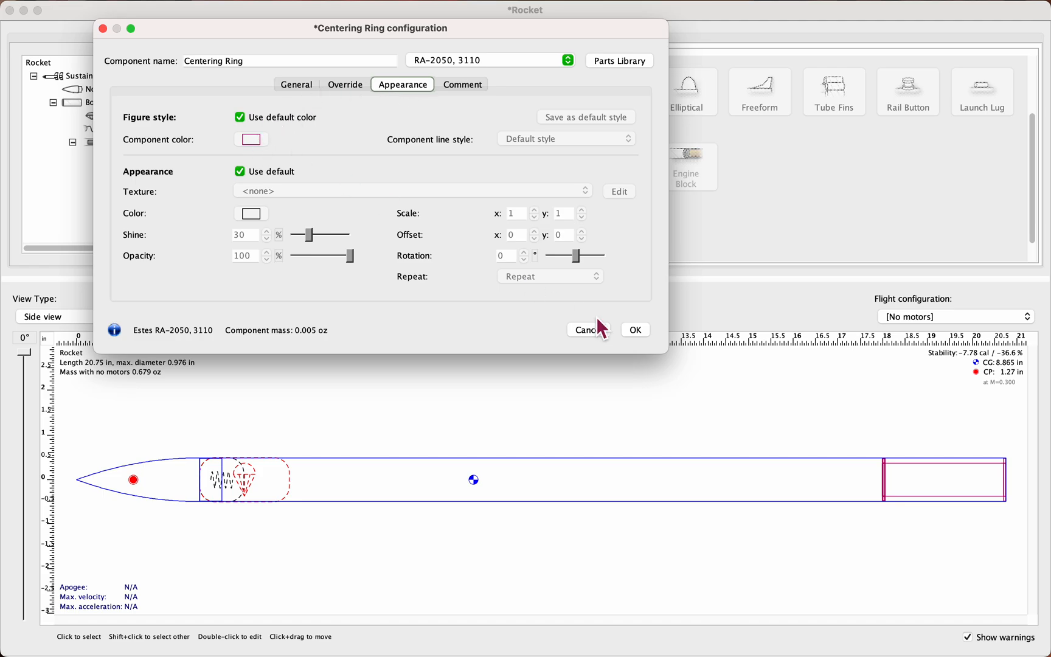
pyautogui.click(639, 328)
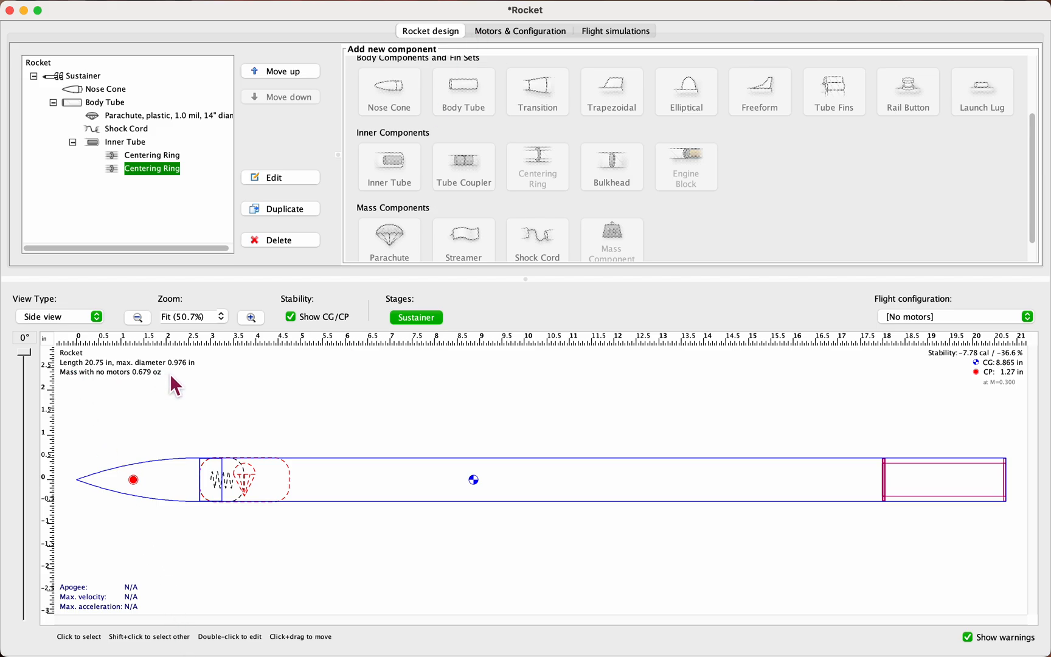
# Step: Create a new motor configuration for the inner tube mount
pyautogui.click(937, 467)
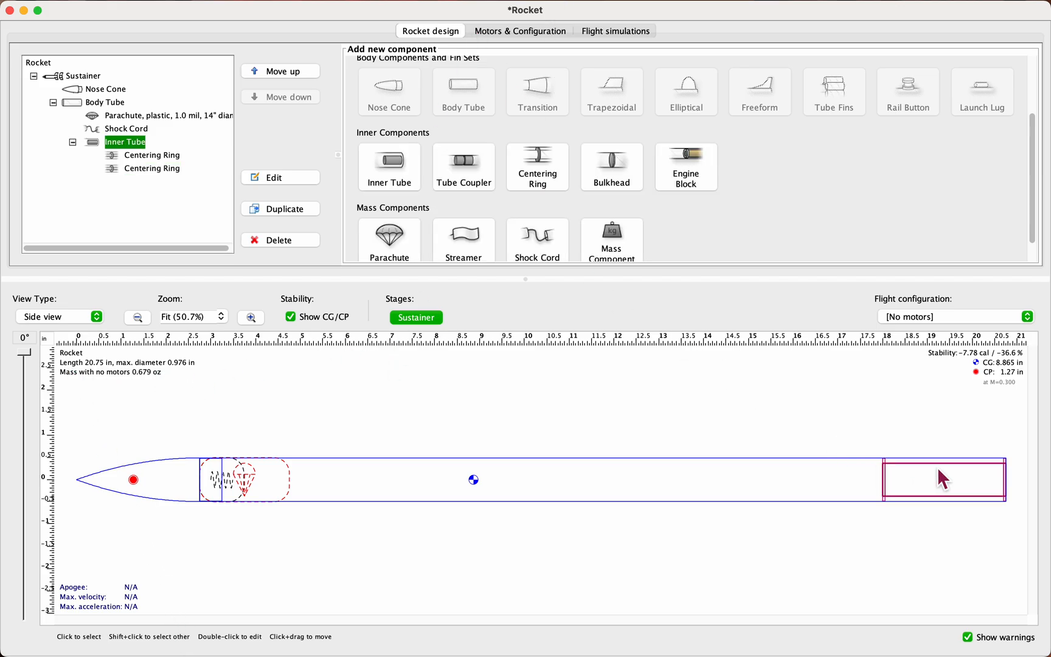
pyautogui.click(102, 90)
pyautogui.click(91, 77)
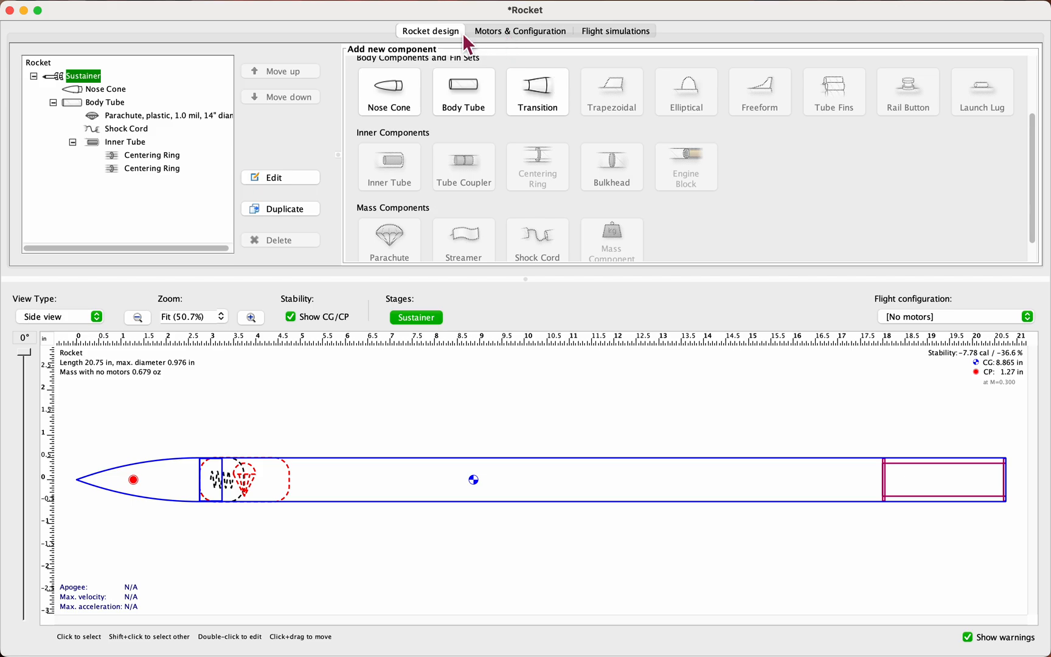
pyautogui.click(521, 34)
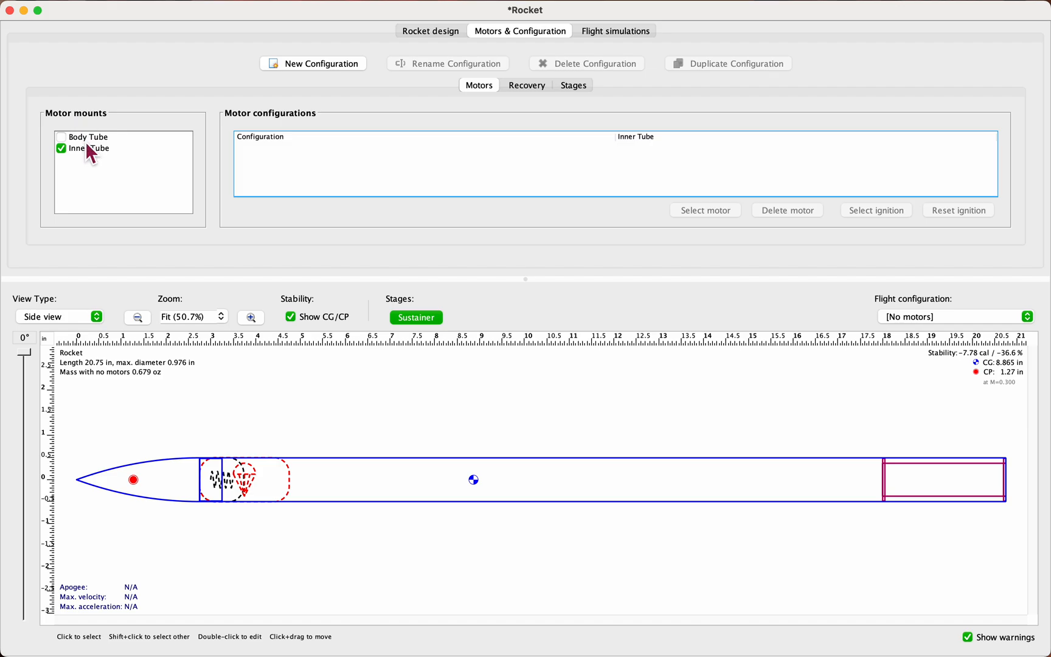
pyautogui.click(314, 64)
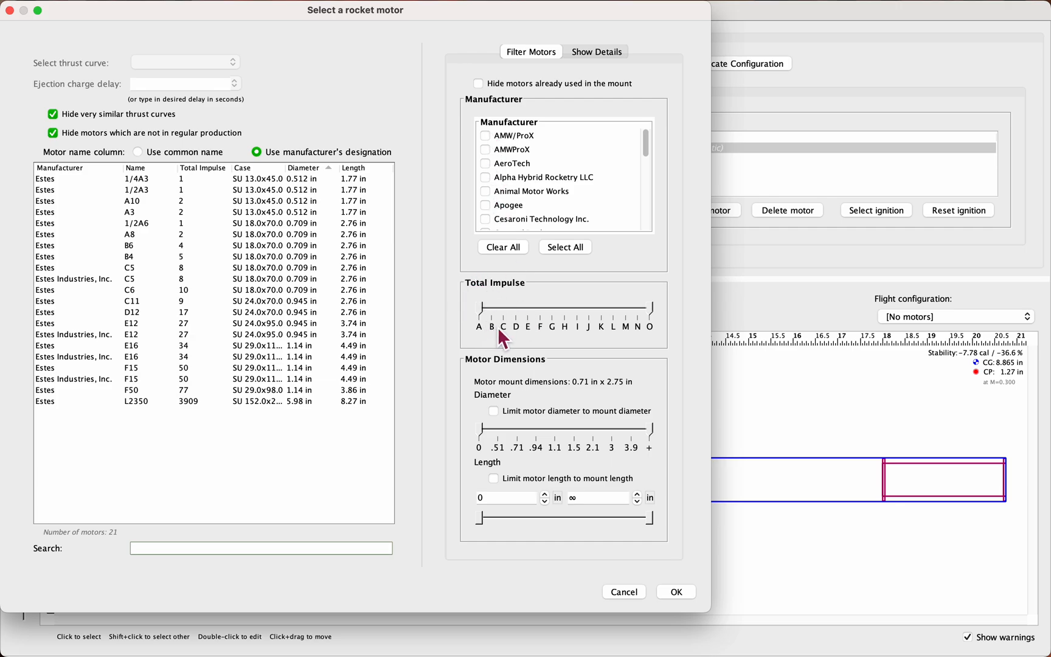
# Step: Limit the motor list to total impulse class C and assign the Estes C6 with a 5-second ejection charge delay
pyautogui.moveTo(657, 311); pyautogui.dragTo(514, 319)
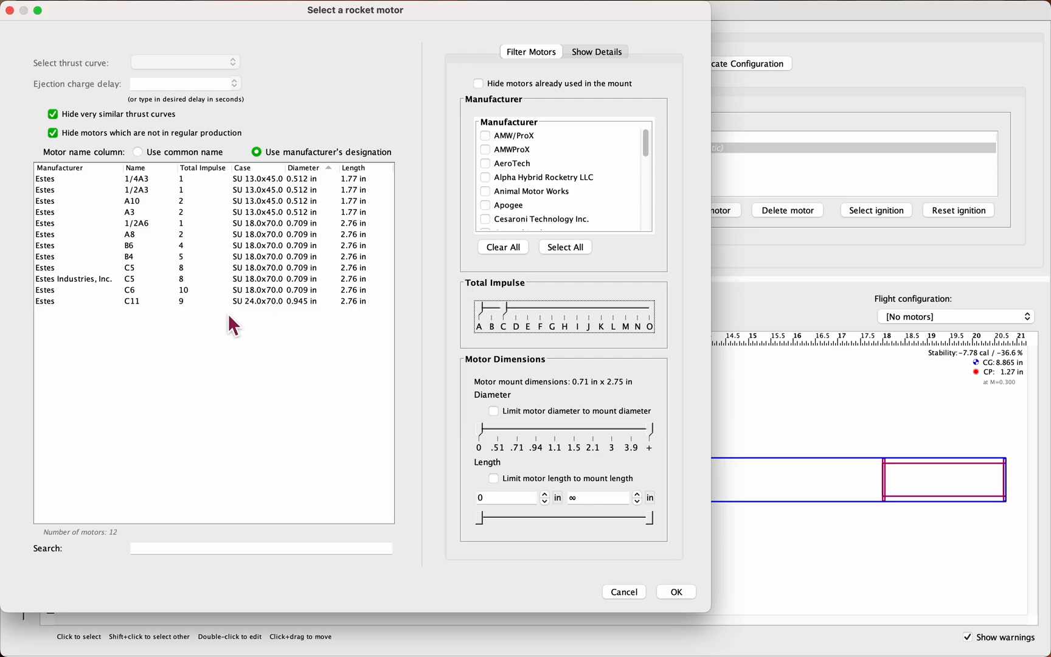
pyautogui.moveTo(481, 312); pyautogui.dragTo(501, 312)
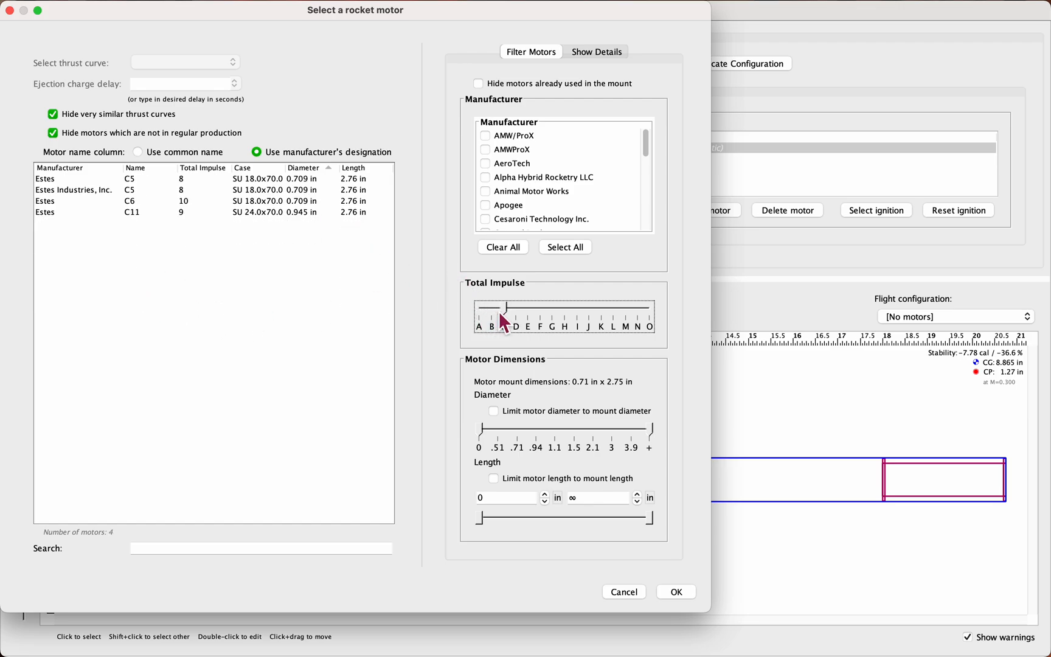
pyautogui.click(118, 201)
pyautogui.click(153, 85)
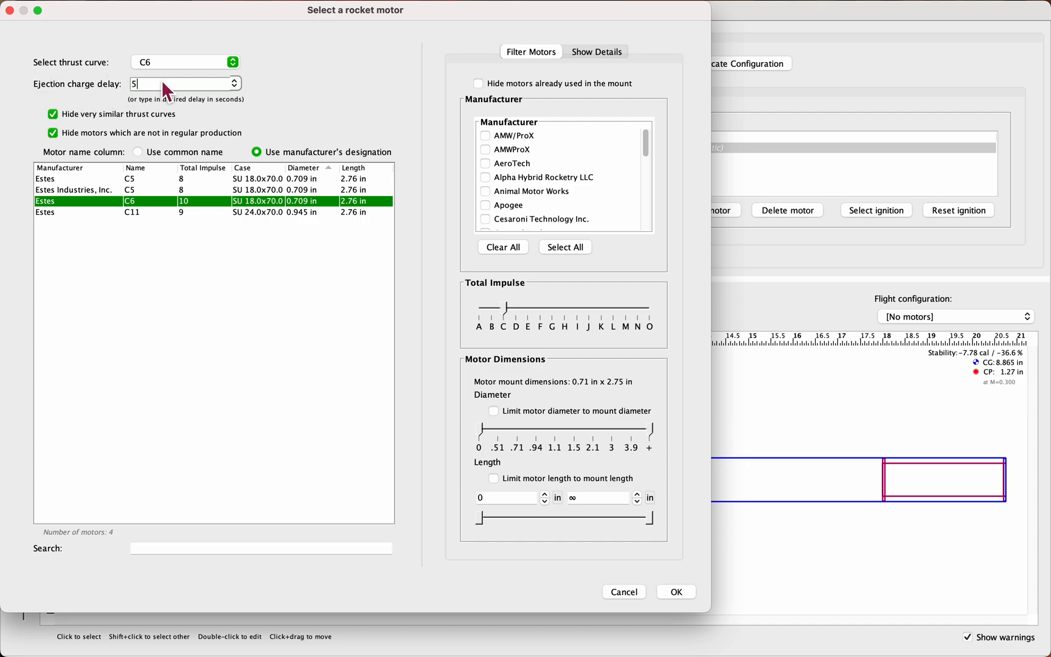
pyautogui.click(677, 592)
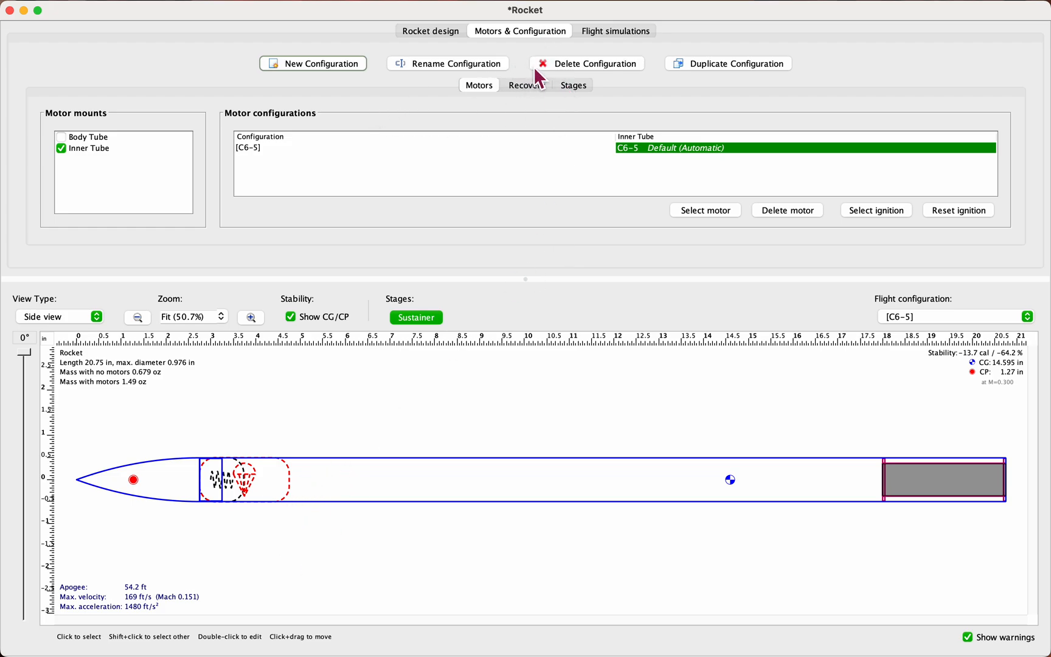
pyautogui.click(665, 151)
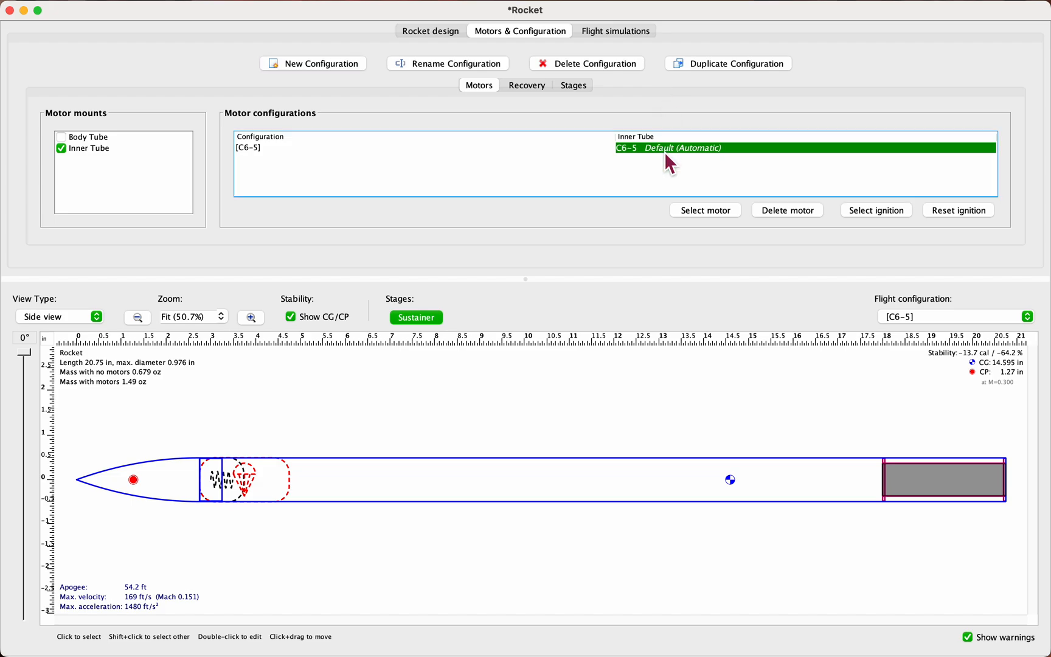
# Step: Remove vertical acceleration from the Simulation 1 plot settings and plot altitude and vertical velocity against time
pyautogui.click(619, 37)
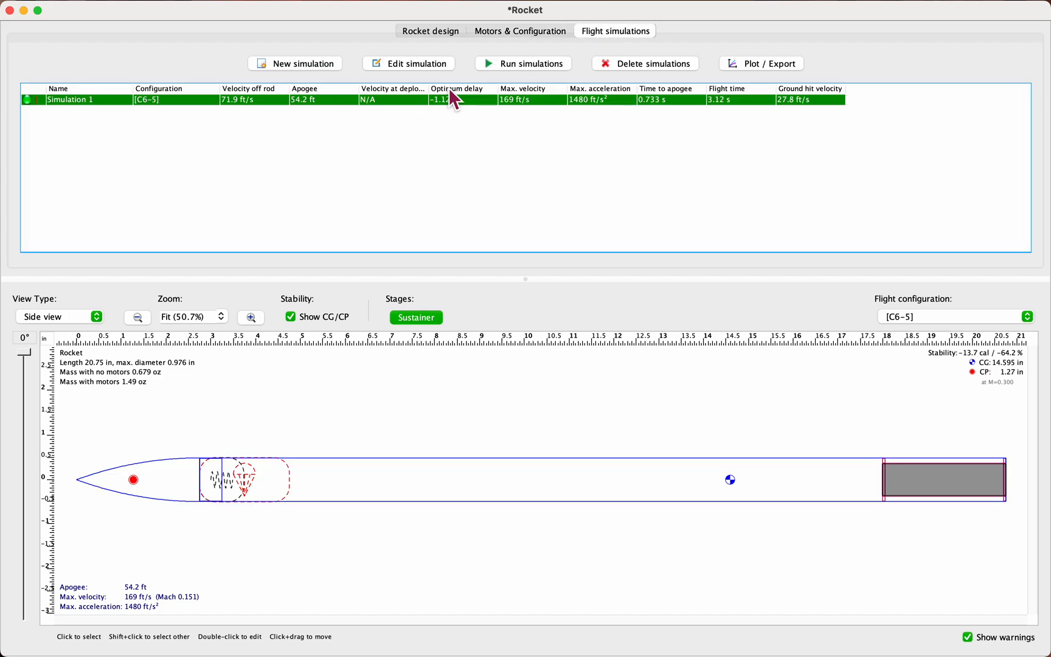
pyautogui.click(790, 63)
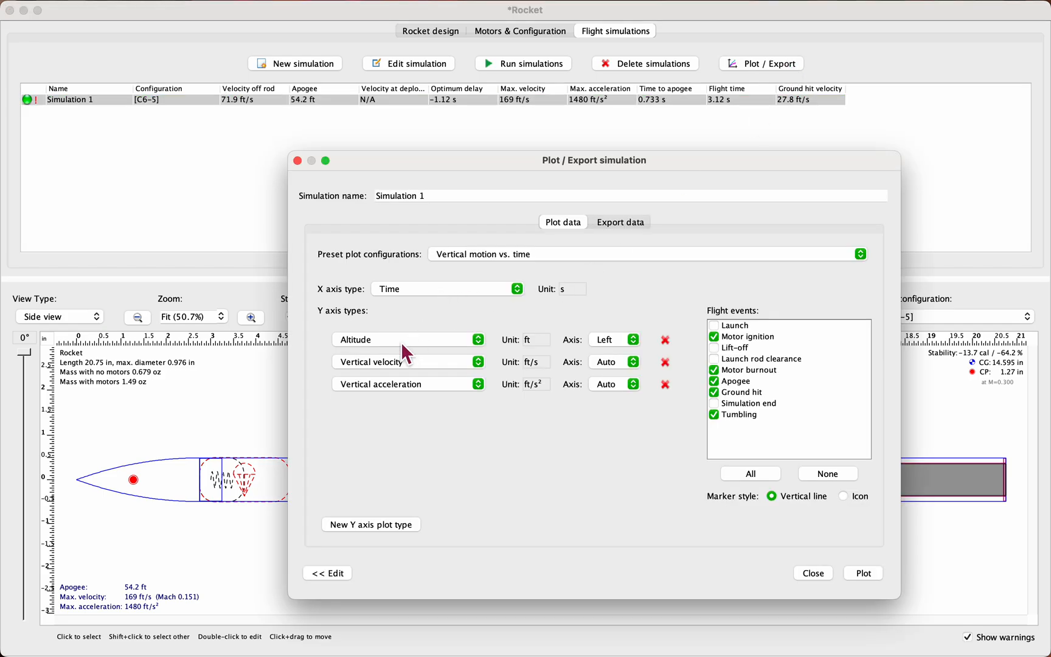
pyautogui.click(666, 384)
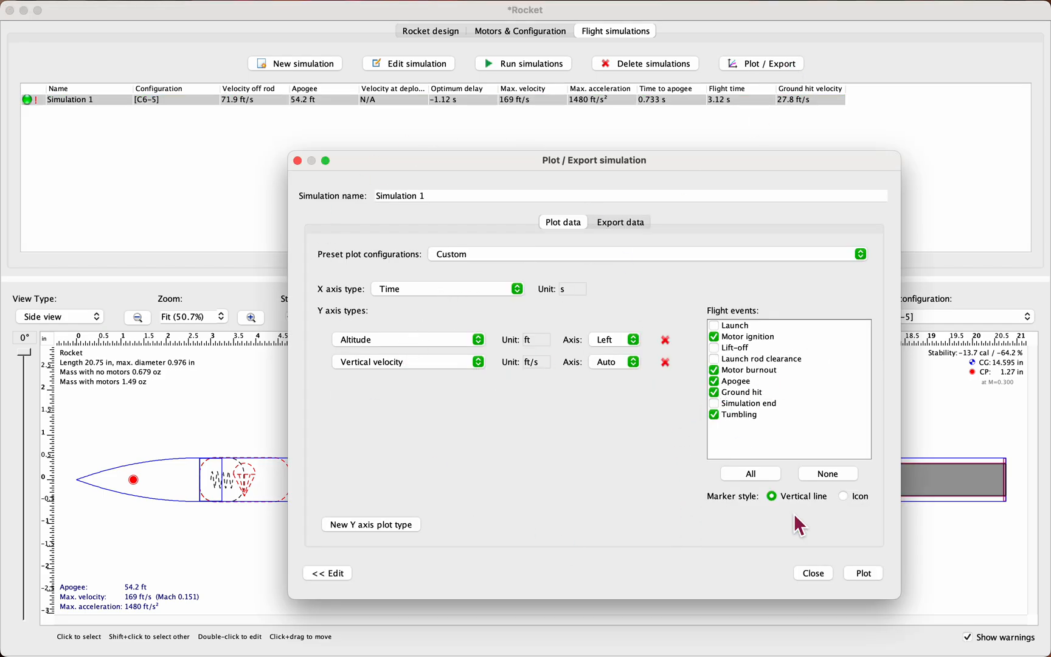
pyautogui.click(880, 571)
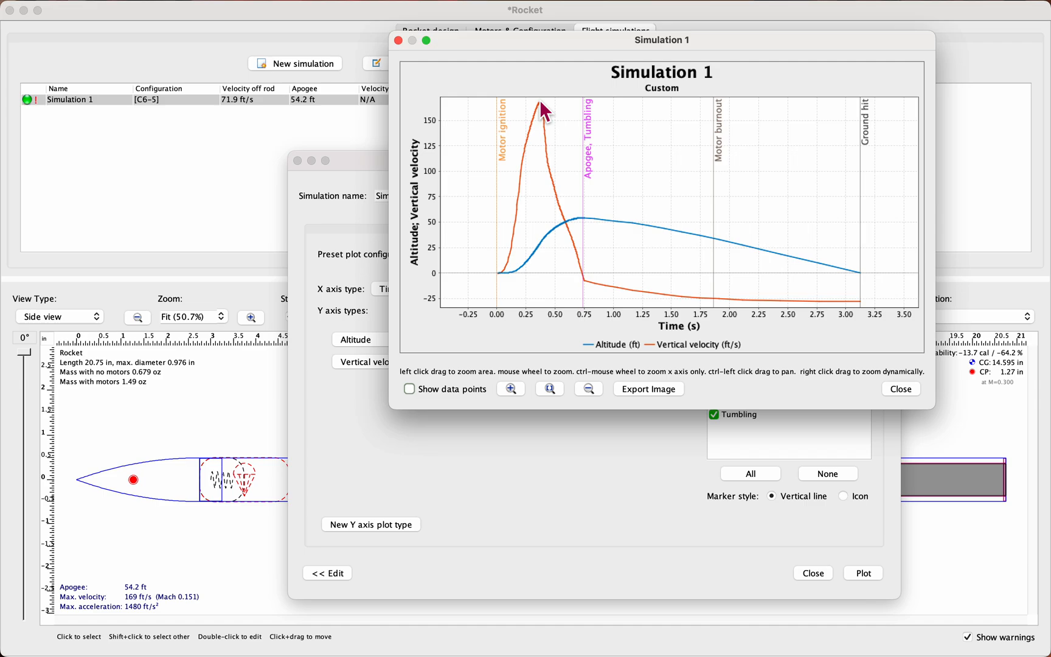
# Step: Examine the velocity peak and altitude curve in the Simulation 1 plot, then close the plot and its settings
pyautogui.moveTo(543, 104)
pyautogui.scroll(1, 879, 281)
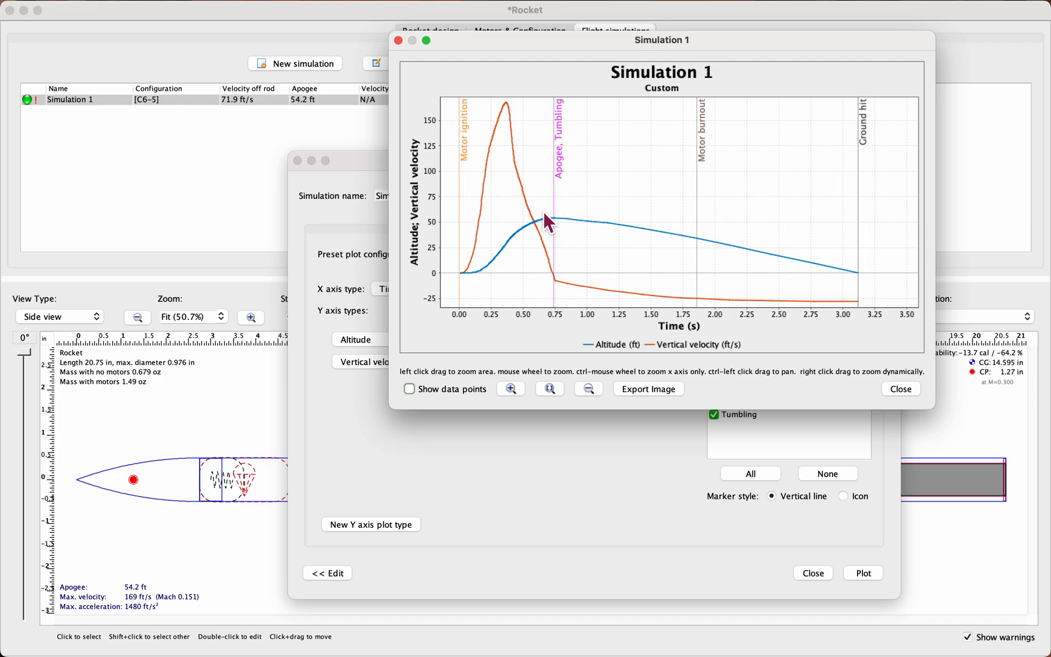
pyautogui.click(900, 390)
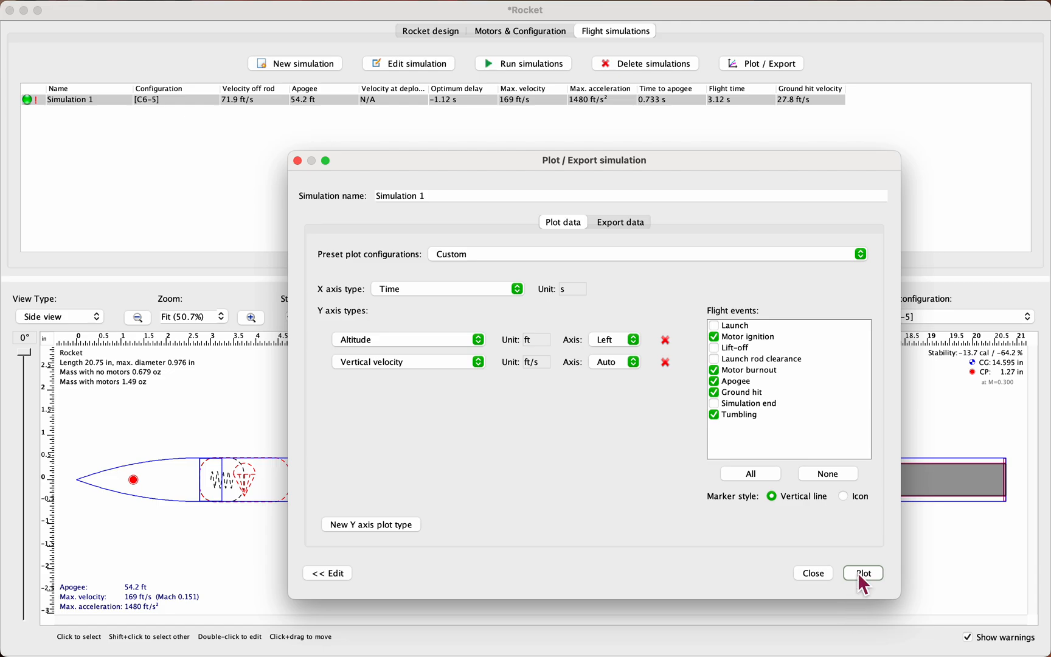
pyautogui.click(811, 574)
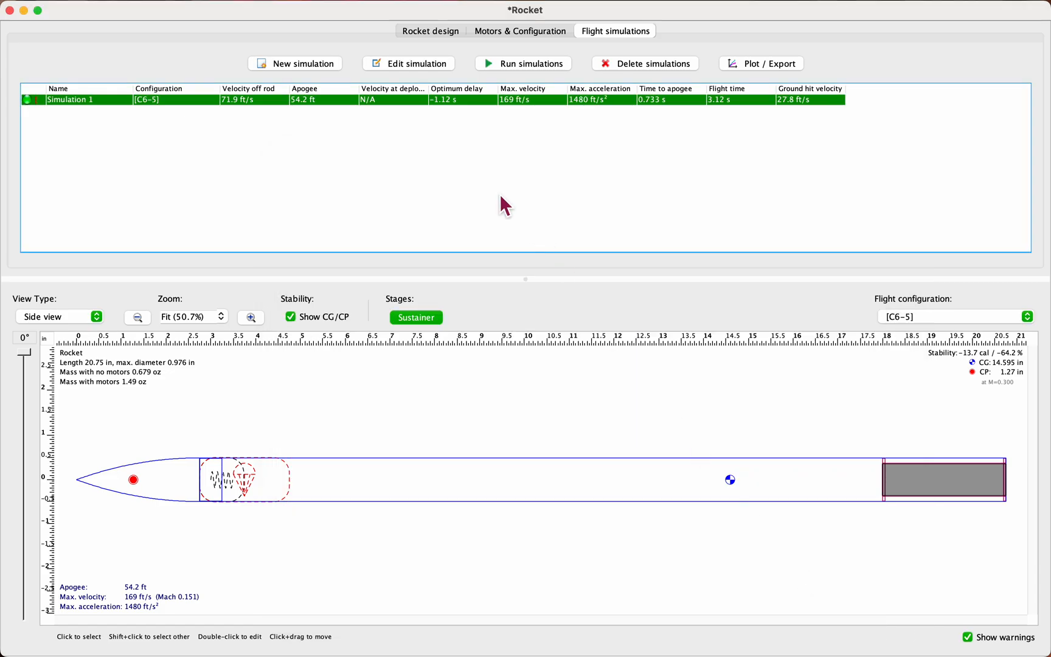